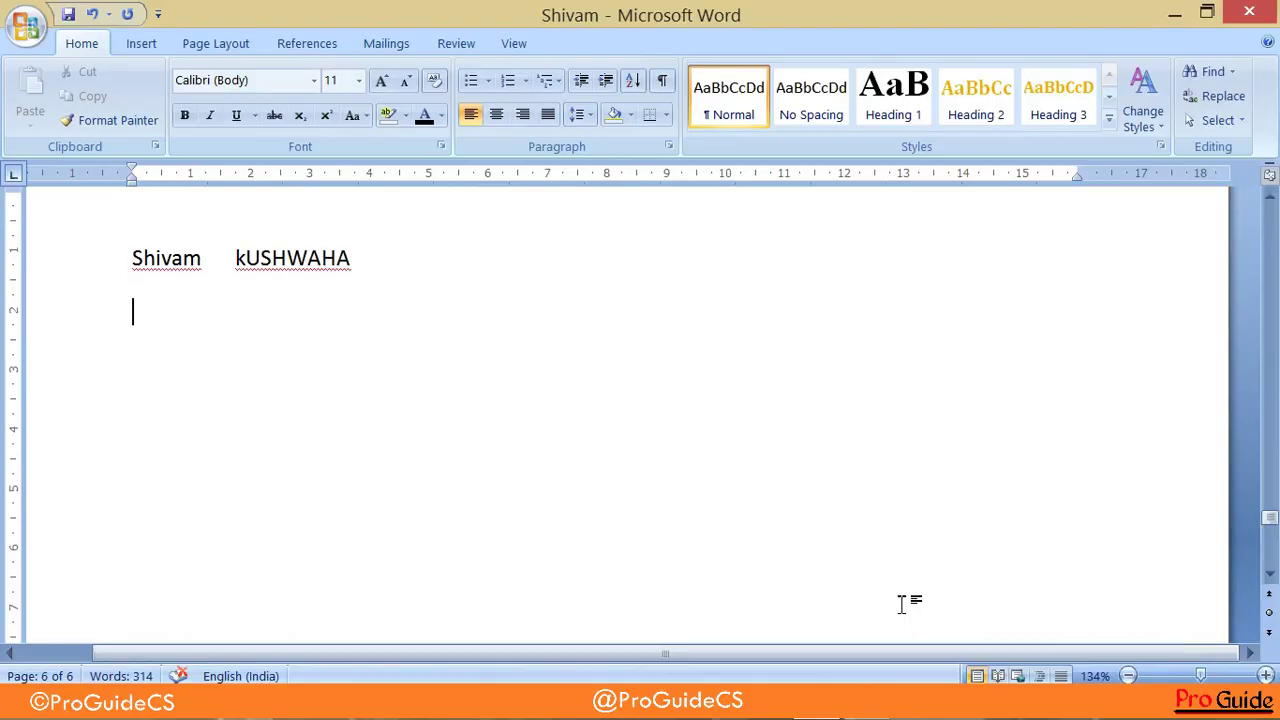
- Switch to the Insert tab and preview the Table grid, closing it without adding a table
{"action": "left_click", "coordinate": [140, 44]}
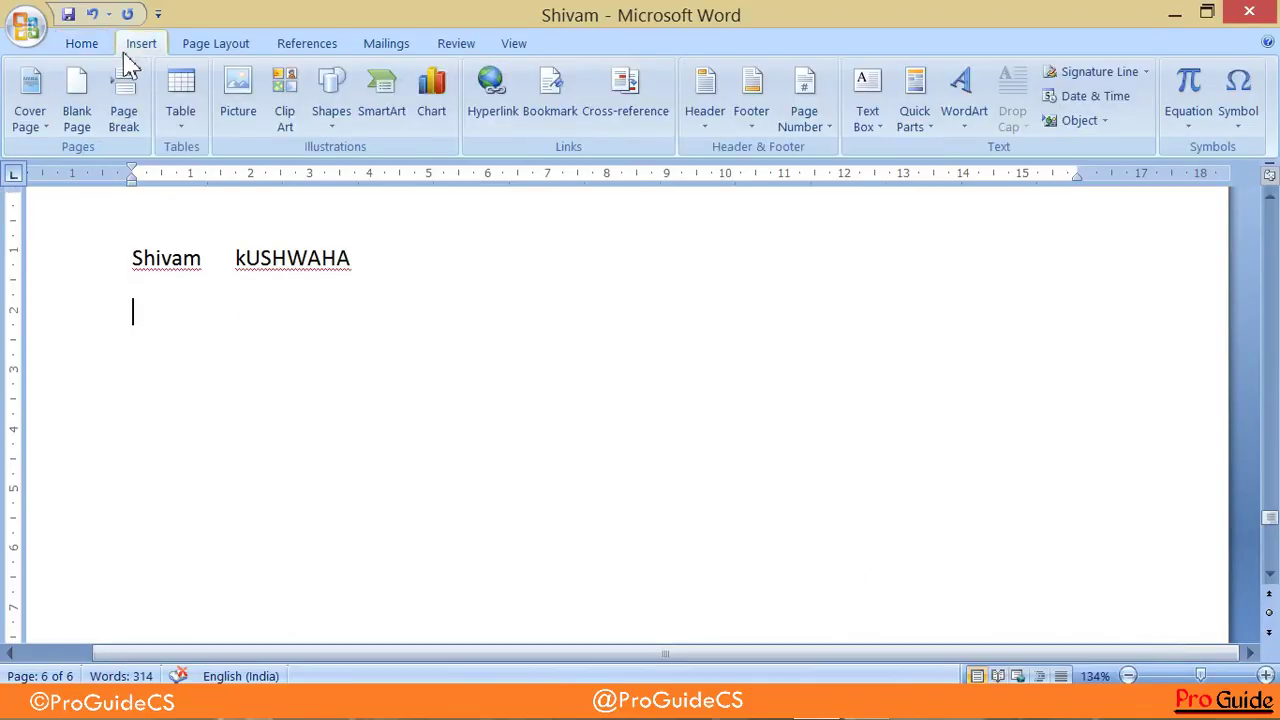
{"action": "left_click", "coordinate": [182, 118]}
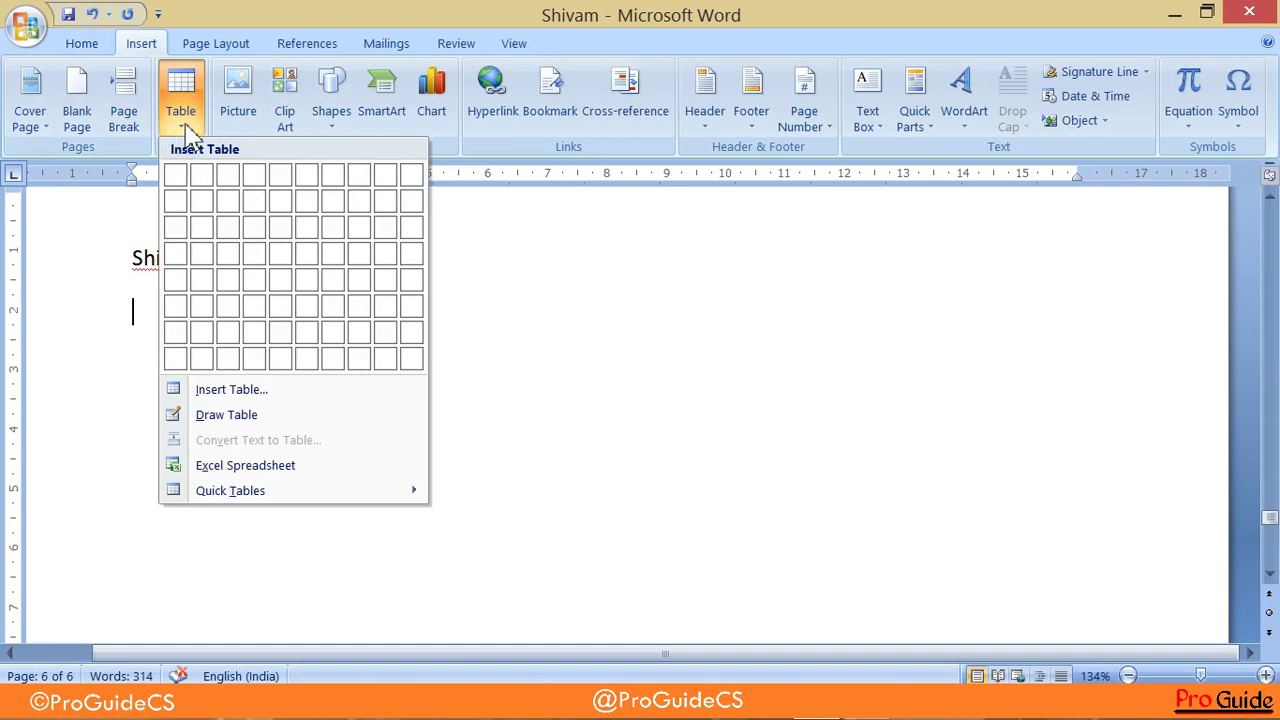
{"action": "left_click", "coordinate": [437, 150]}
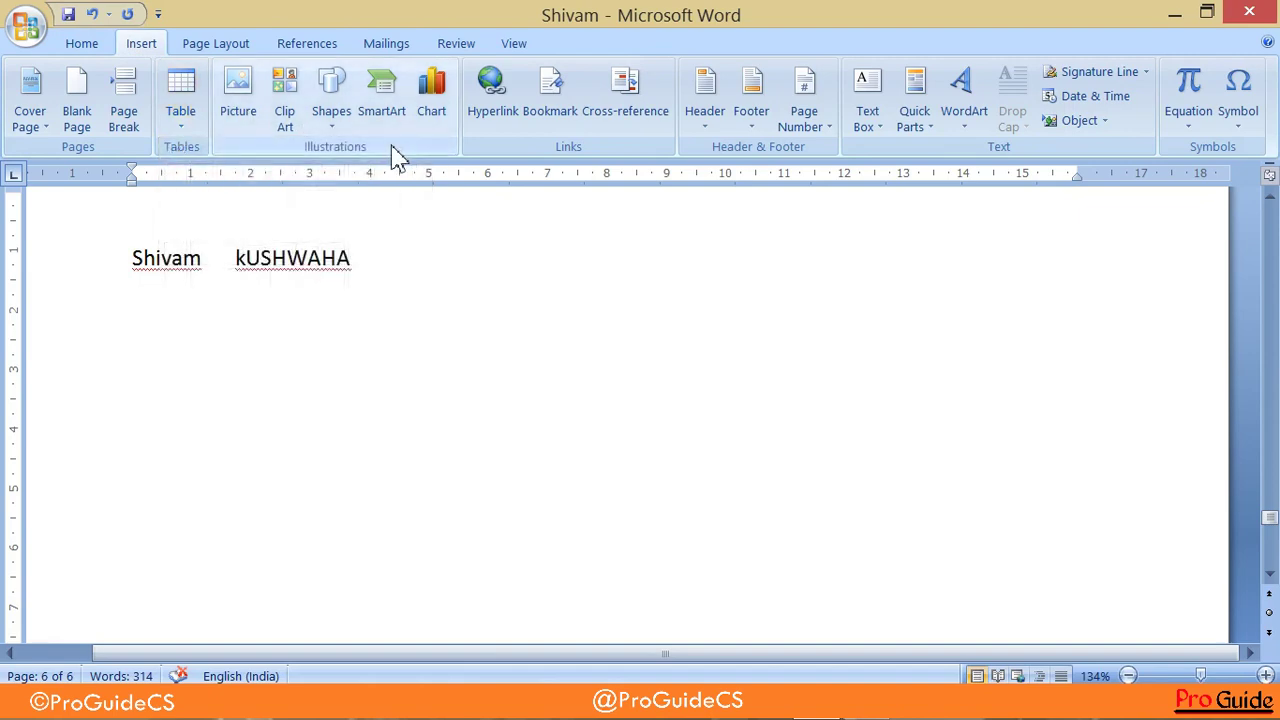
- Insert the photo 2021-07-01 from New Volume (F:) below the name line
{"action": "left_click", "coordinate": [243, 118]}
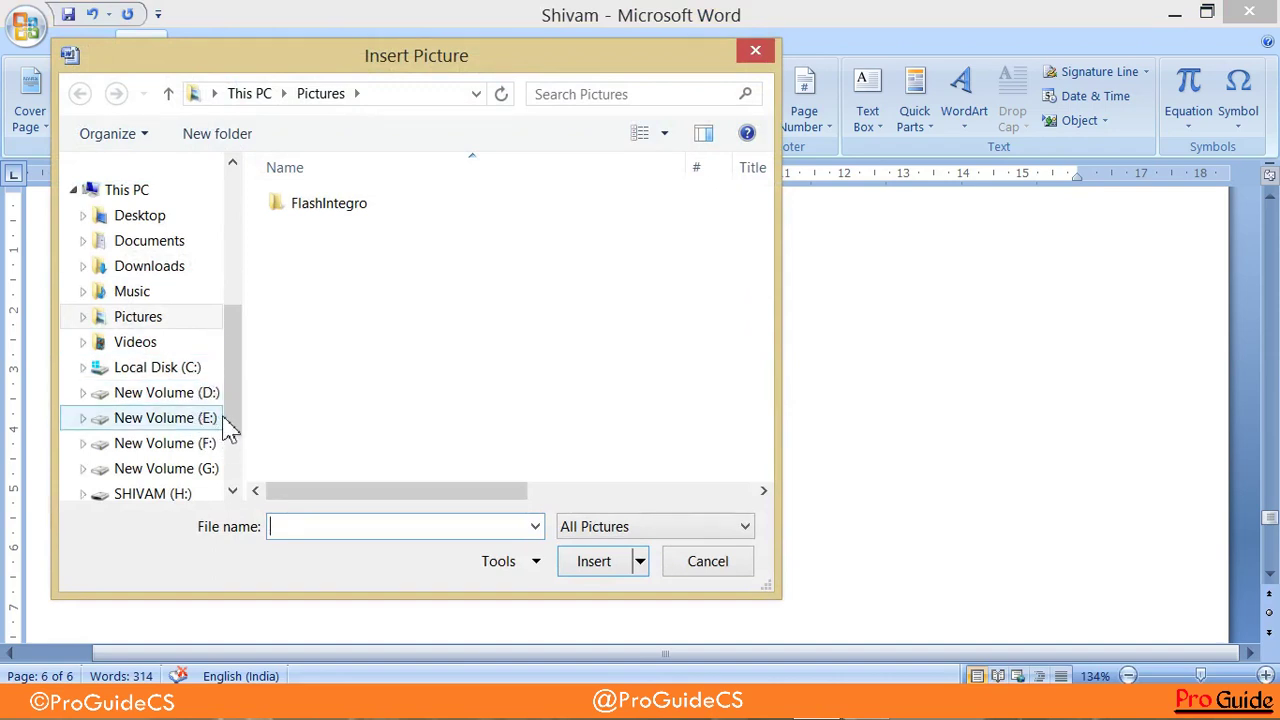
{"action": "scroll", "coordinate": [229, 421], "scroll_direction": "down", "scroll_amount": 1}
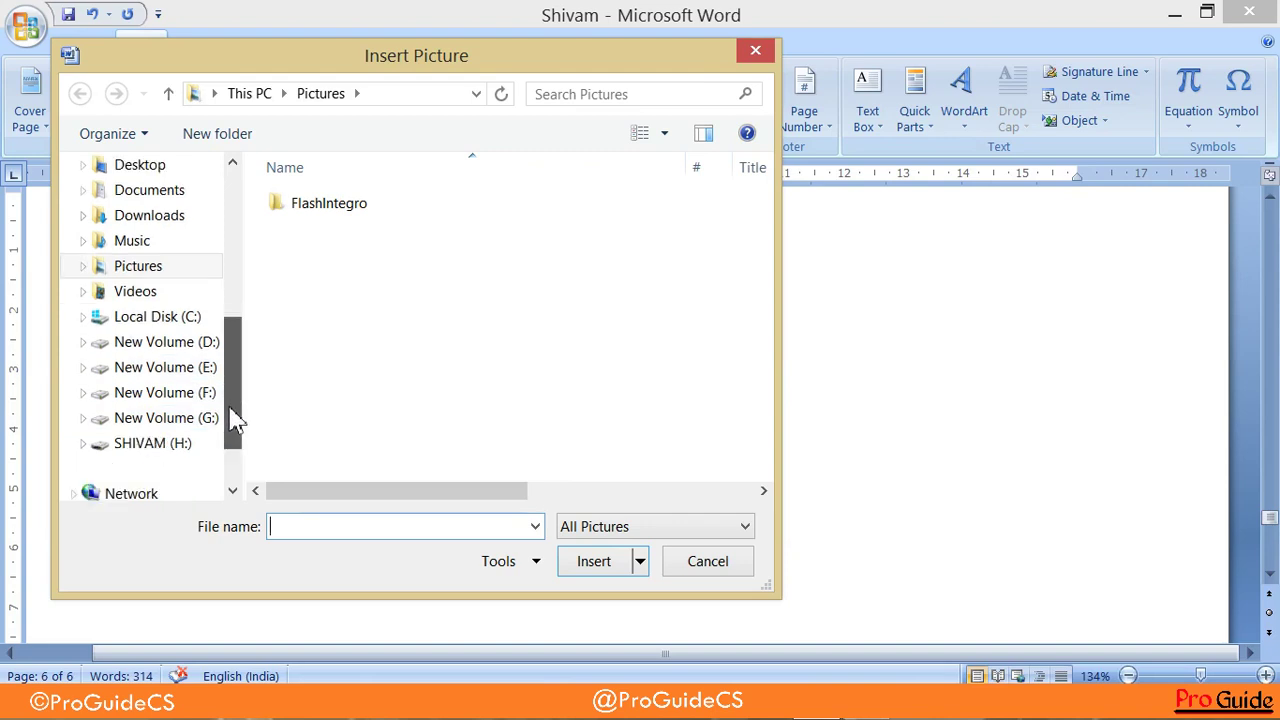
{"action": "left_click", "coordinate": [198, 377]}
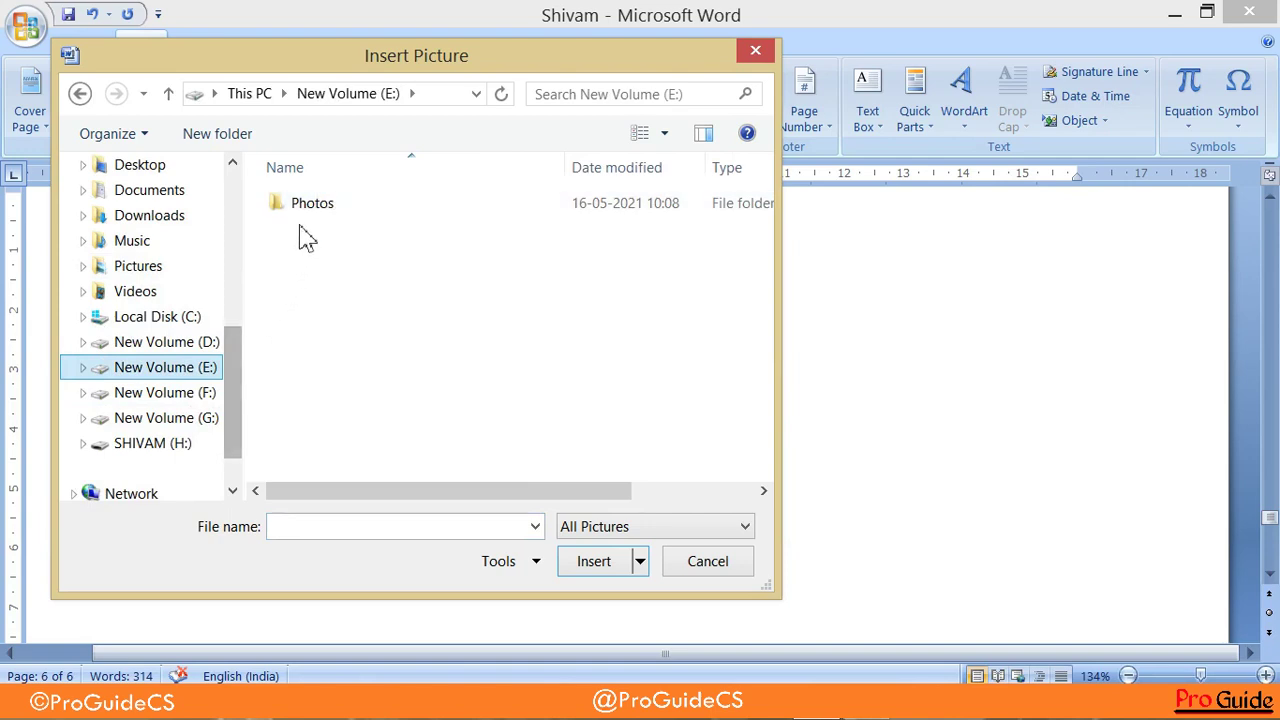
{"action": "left_click", "coordinate": [172, 396]}
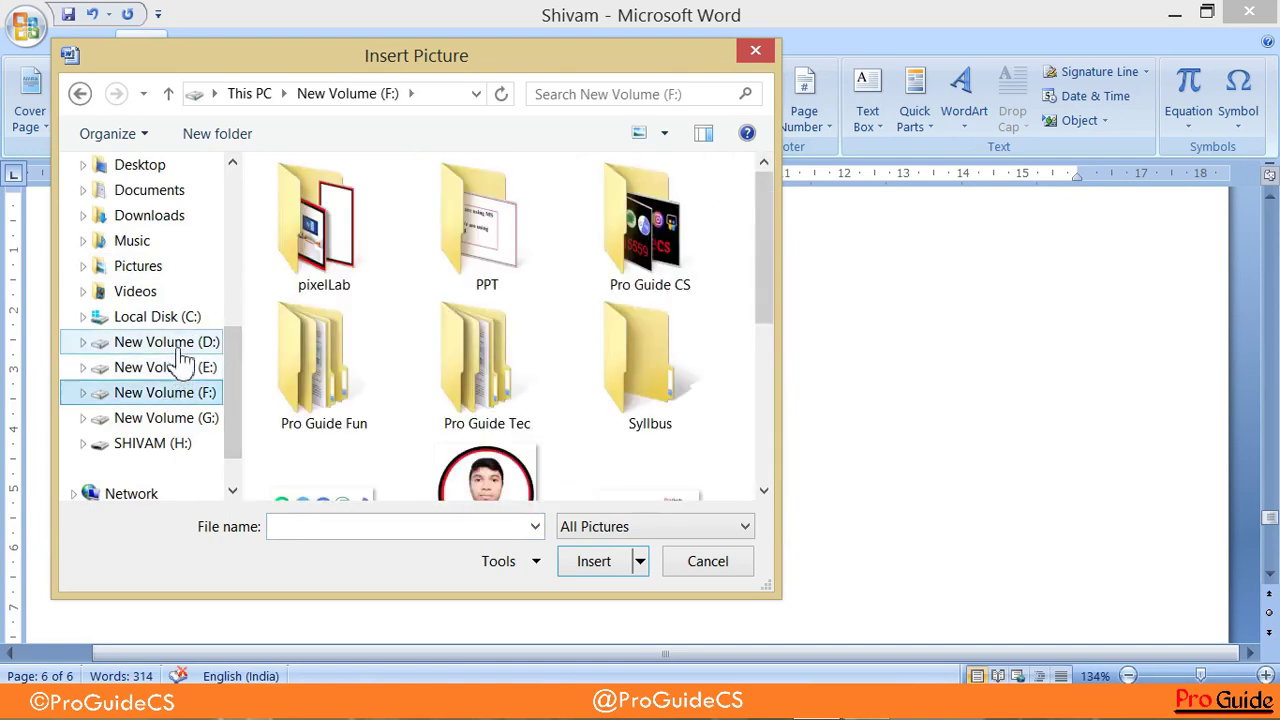
{"action": "left_click", "coordinate": [480, 470]}
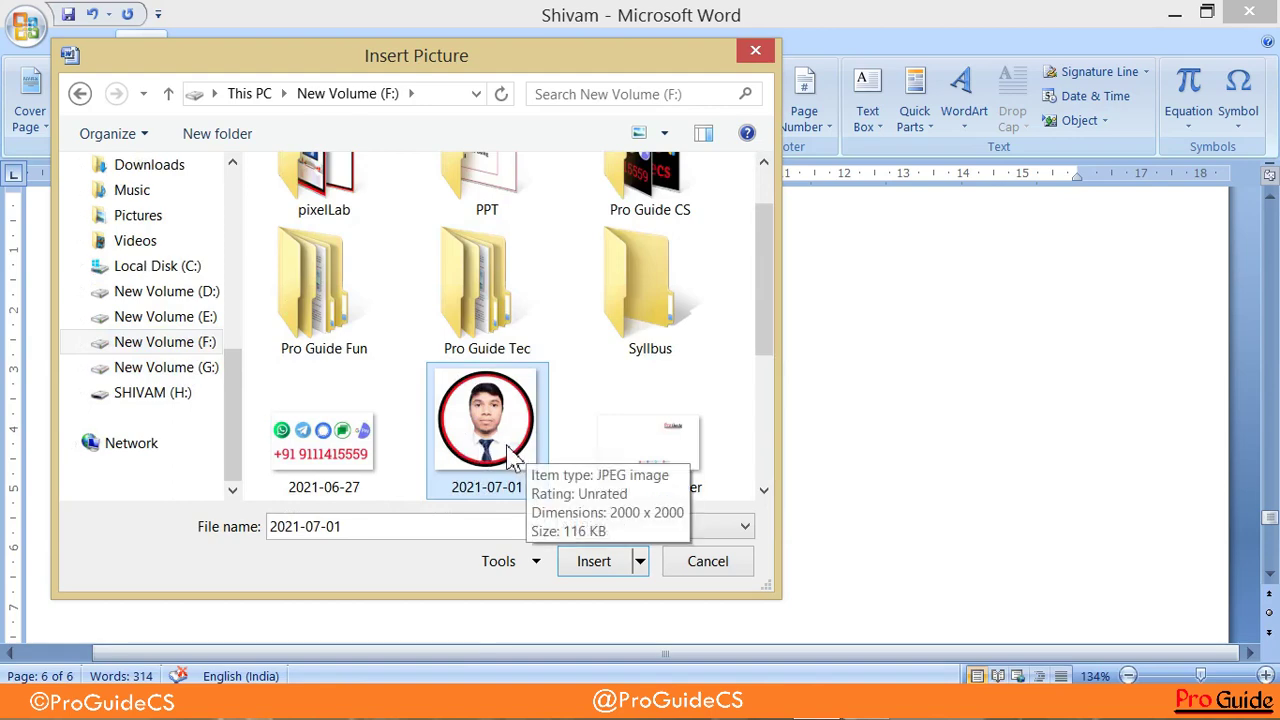
{"action": "left_click", "coordinate": [600, 563]}
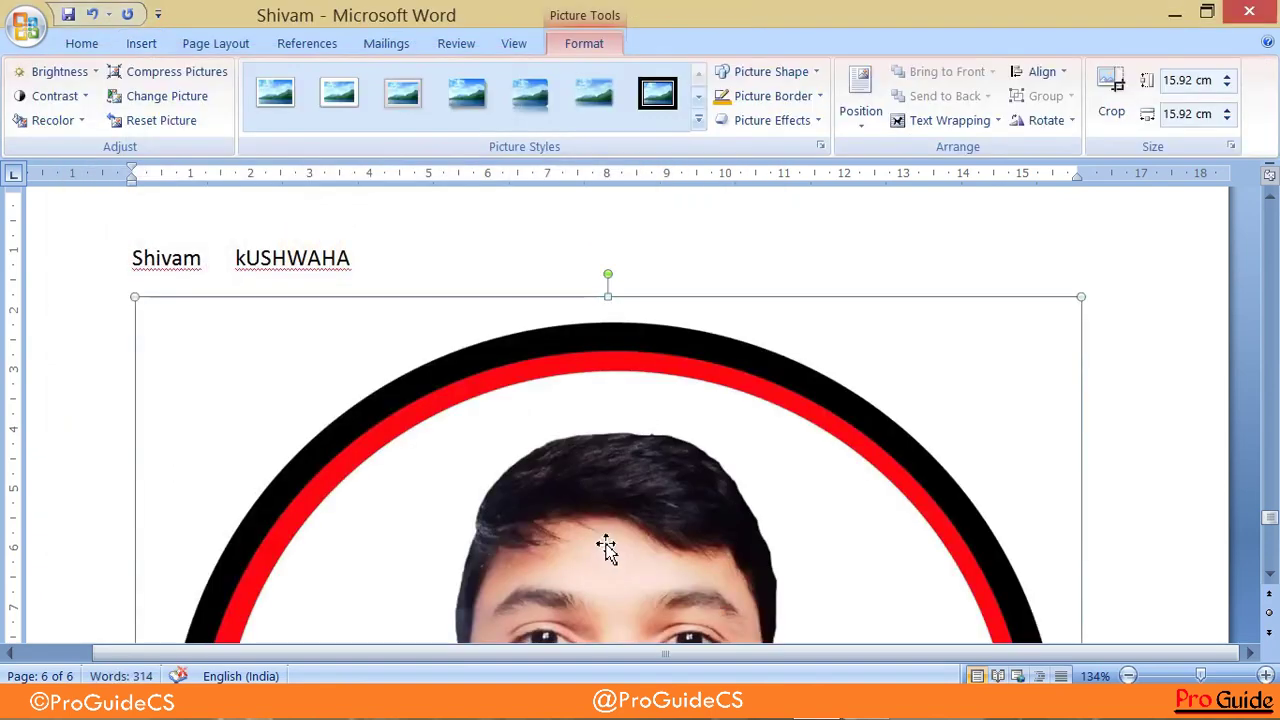
{"action": "scroll", "coordinate": [609, 533], "scroll_direction": "down", "scroll_amount": 3}
{"action": "scroll", "coordinate": [611, 540], "scroll_direction": "down", "scroll_amount": 4}
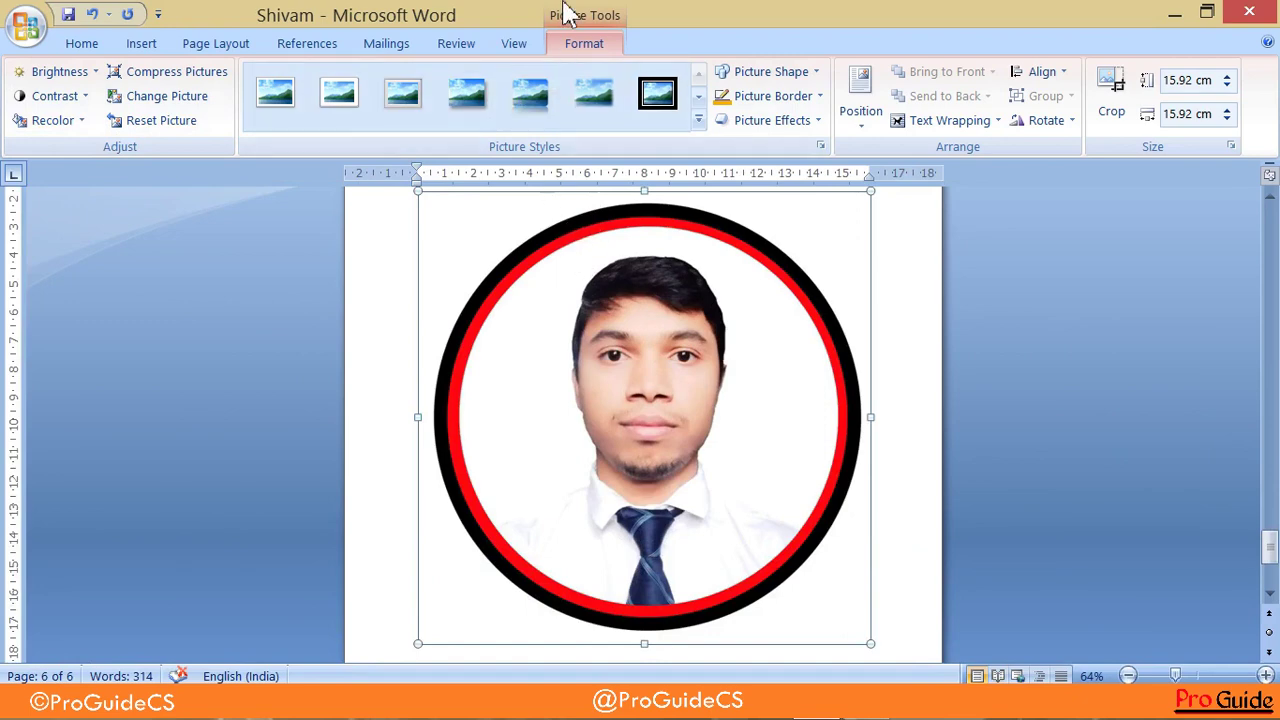
{"action": "left_click", "coordinate": [995, 330]}
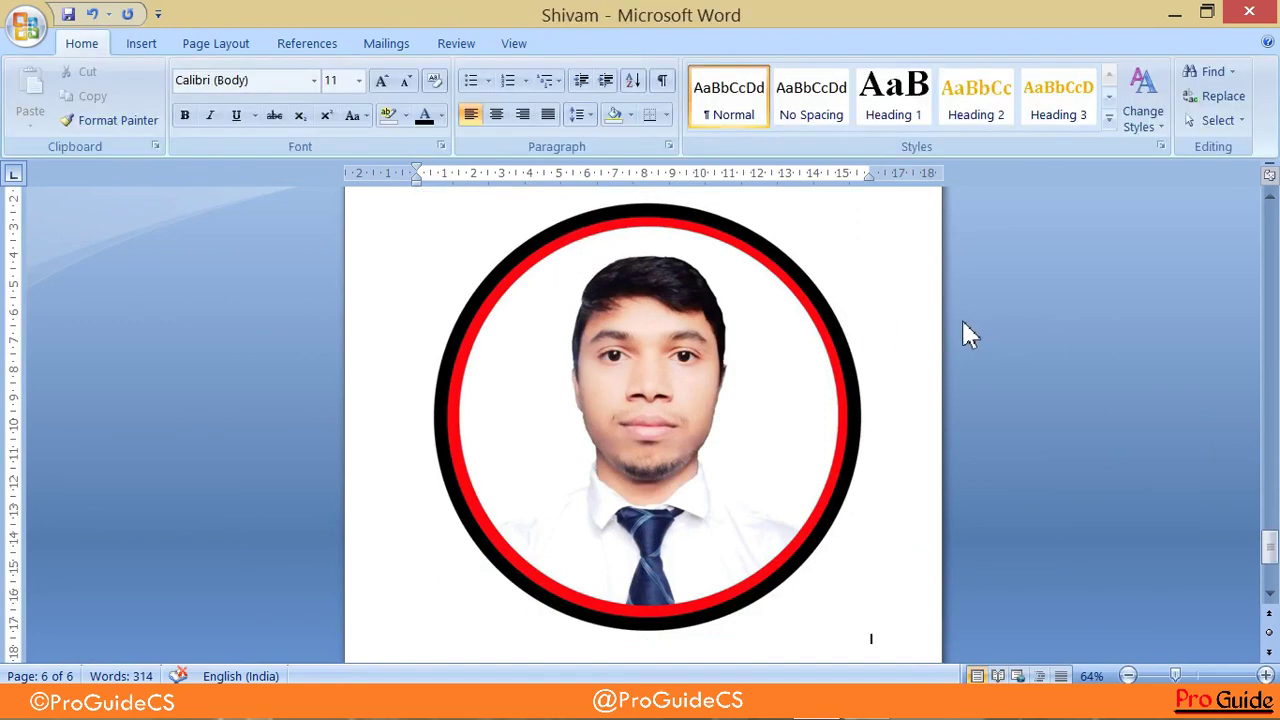
{"action": "double_click", "coordinate": [723, 371]}
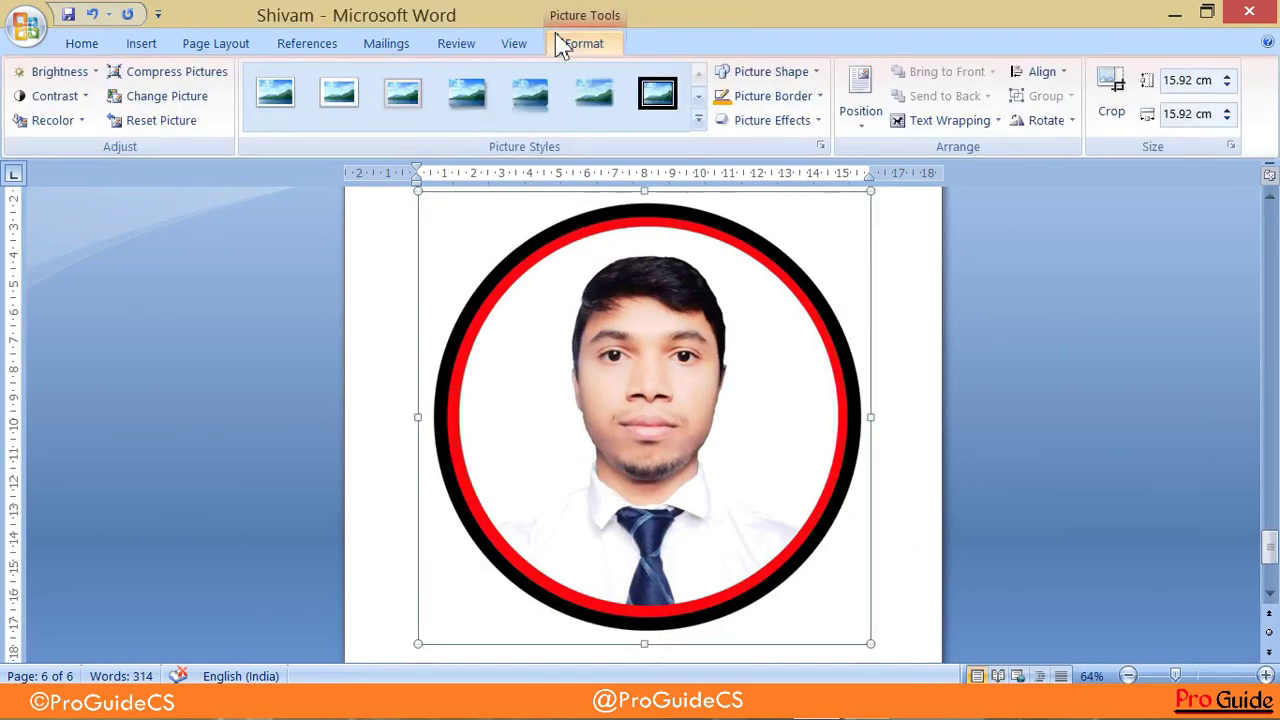
{"action": "left_click", "coordinate": [1001, 307]}
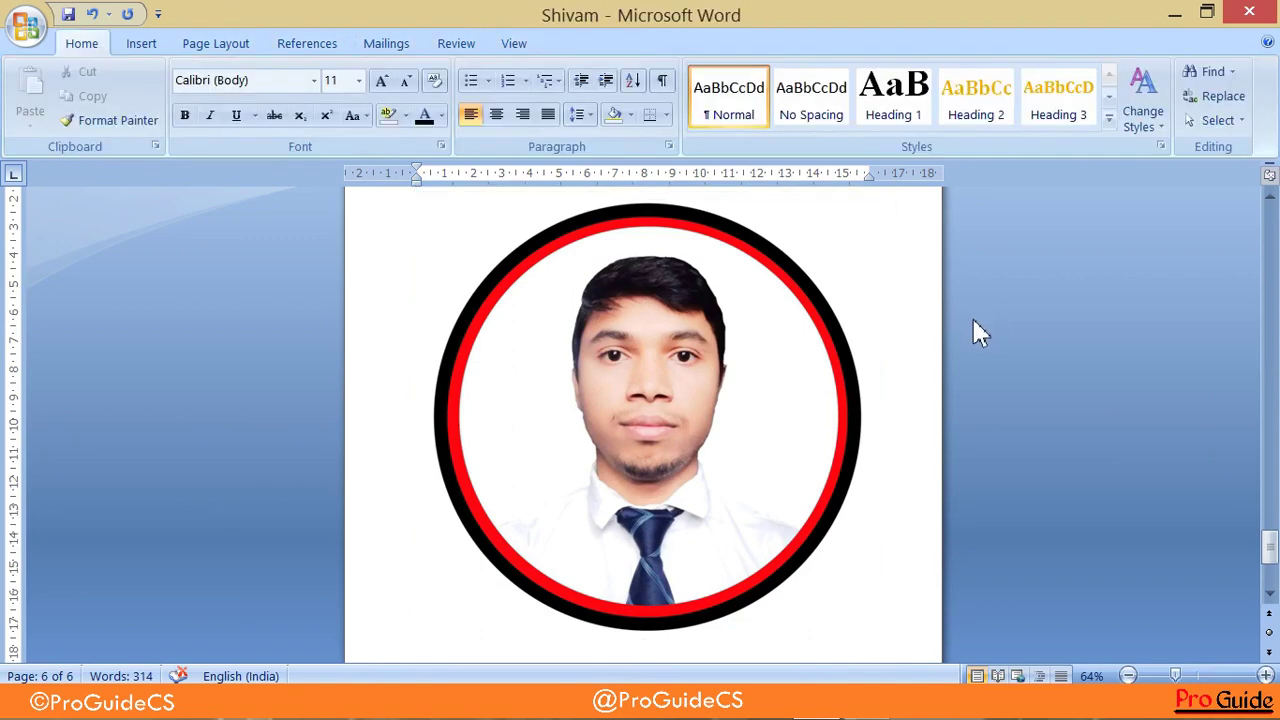
{"action": "double_click", "coordinate": [770, 447]}
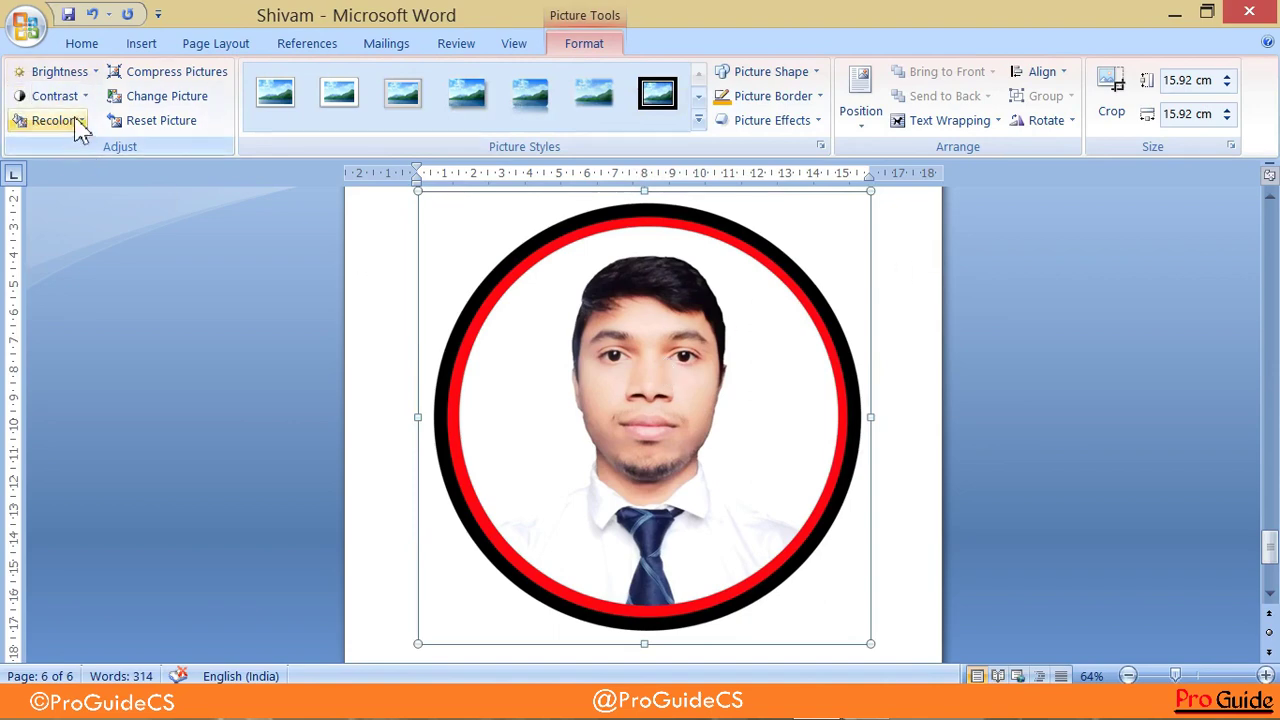
- Set the photo's brightness to -10% and its contrast to +10%
{"action": "left_click", "coordinate": [80, 78]}
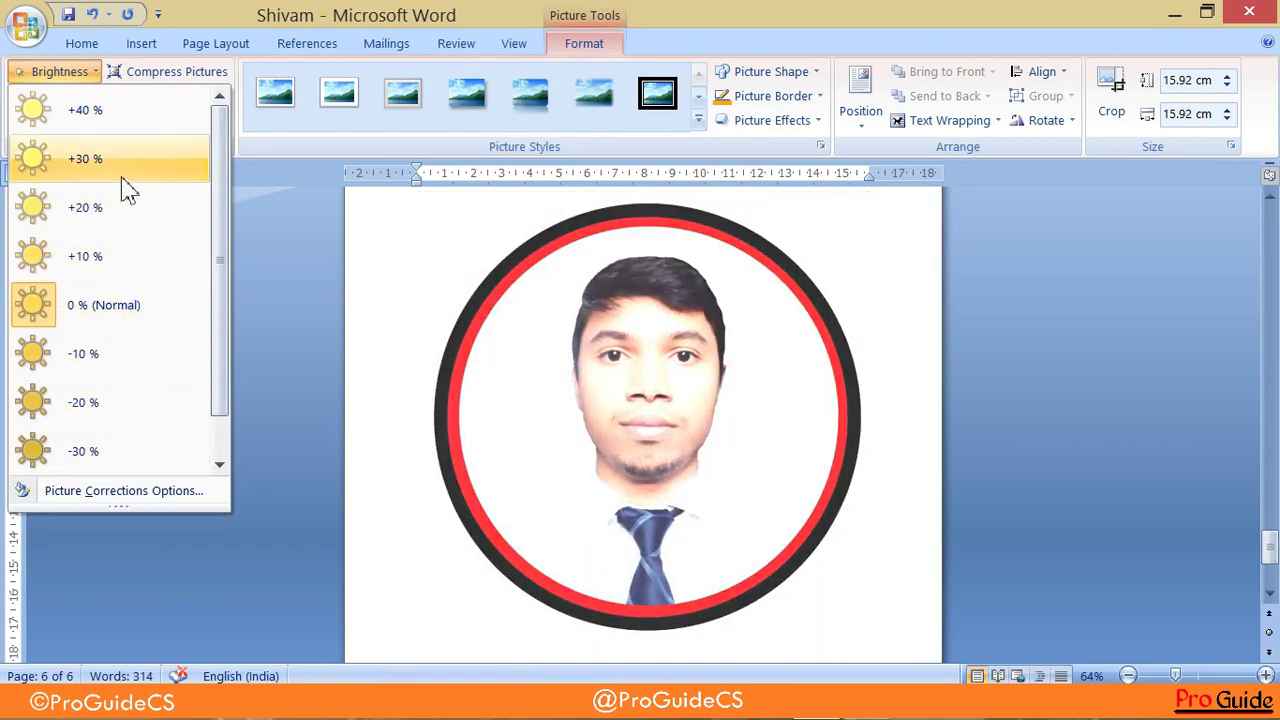
{"action": "left_click", "coordinate": [124, 353]}
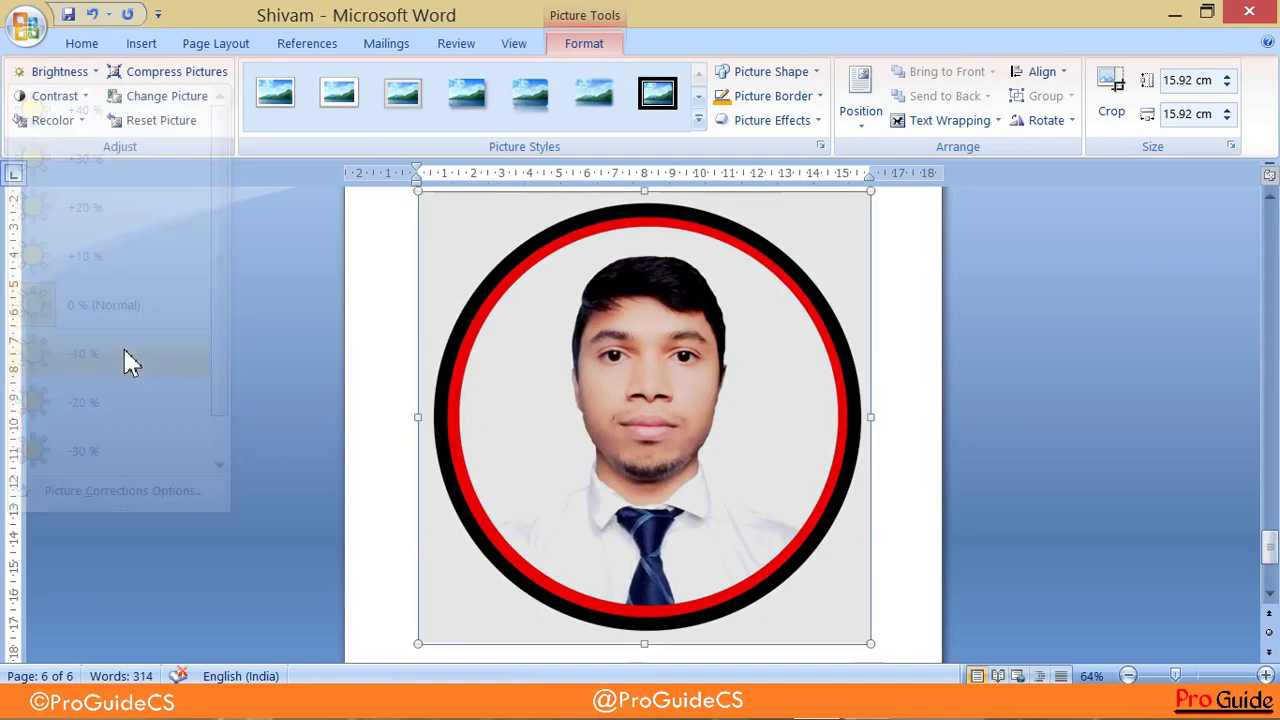
{"action": "left_click", "coordinate": [85, 97]}
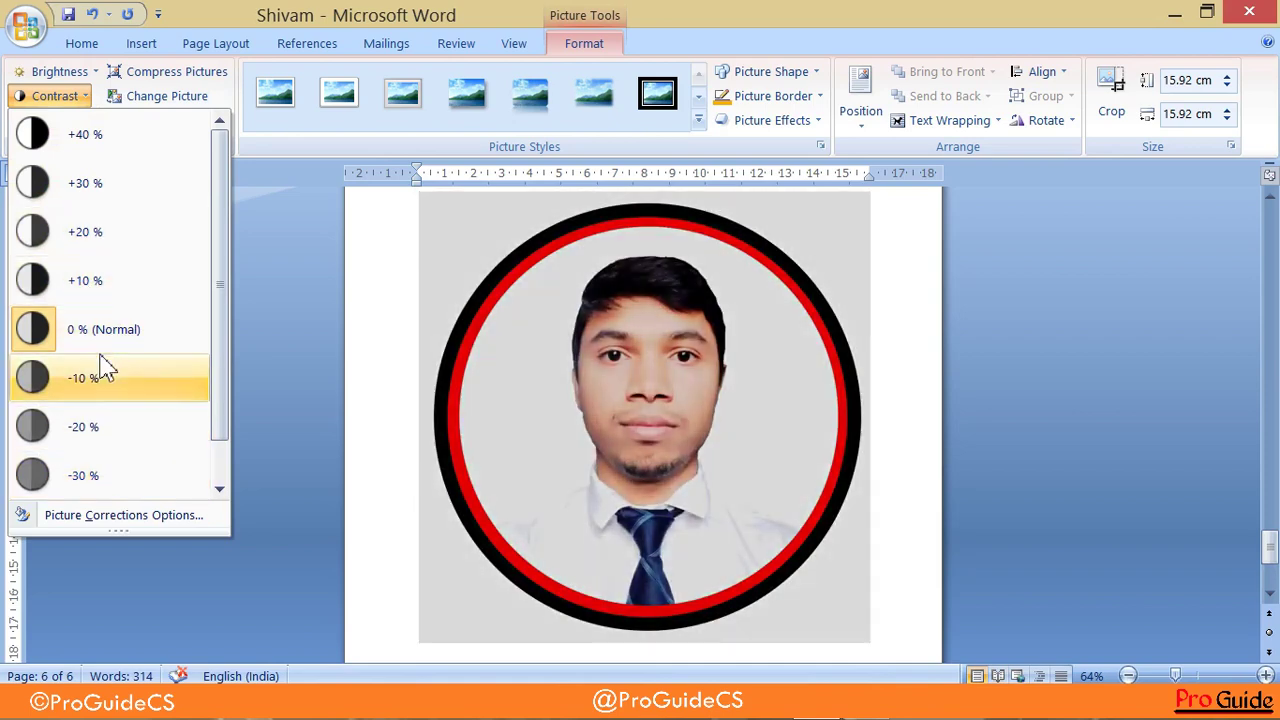
{"action": "left_click", "coordinate": [105, 282]}
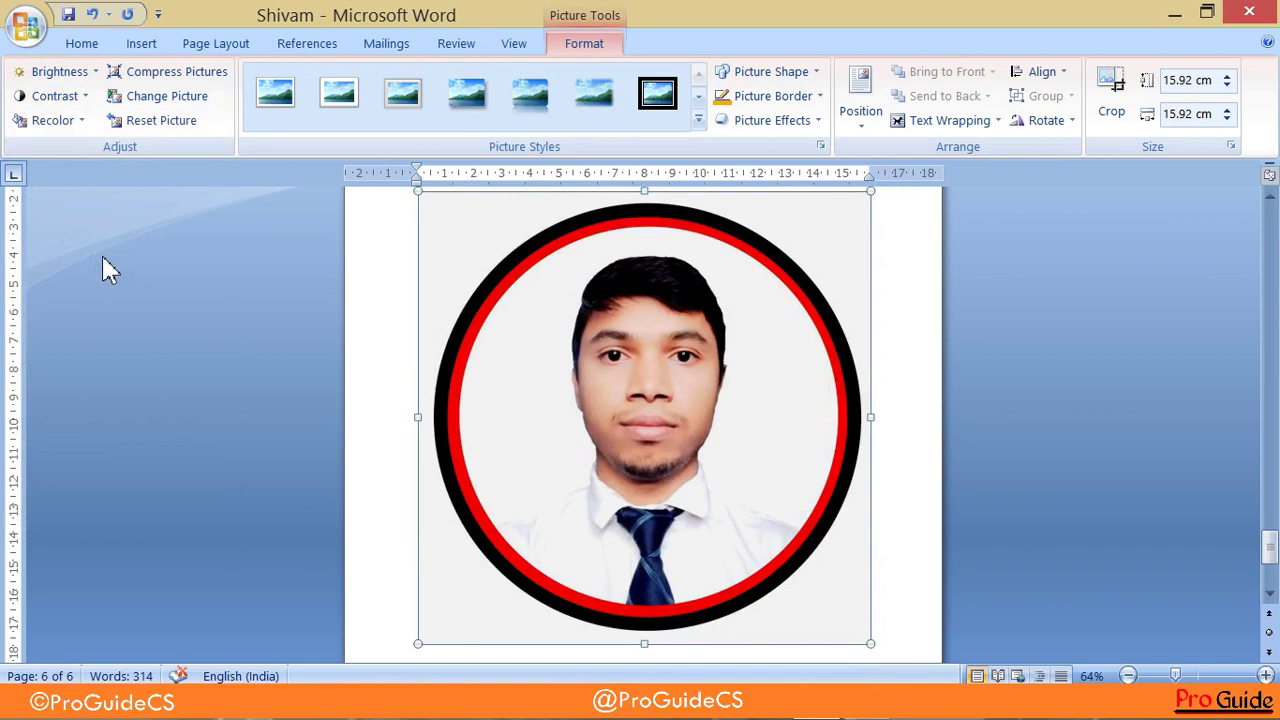
{"action": "left_click", "coordinate": [76, 126]}
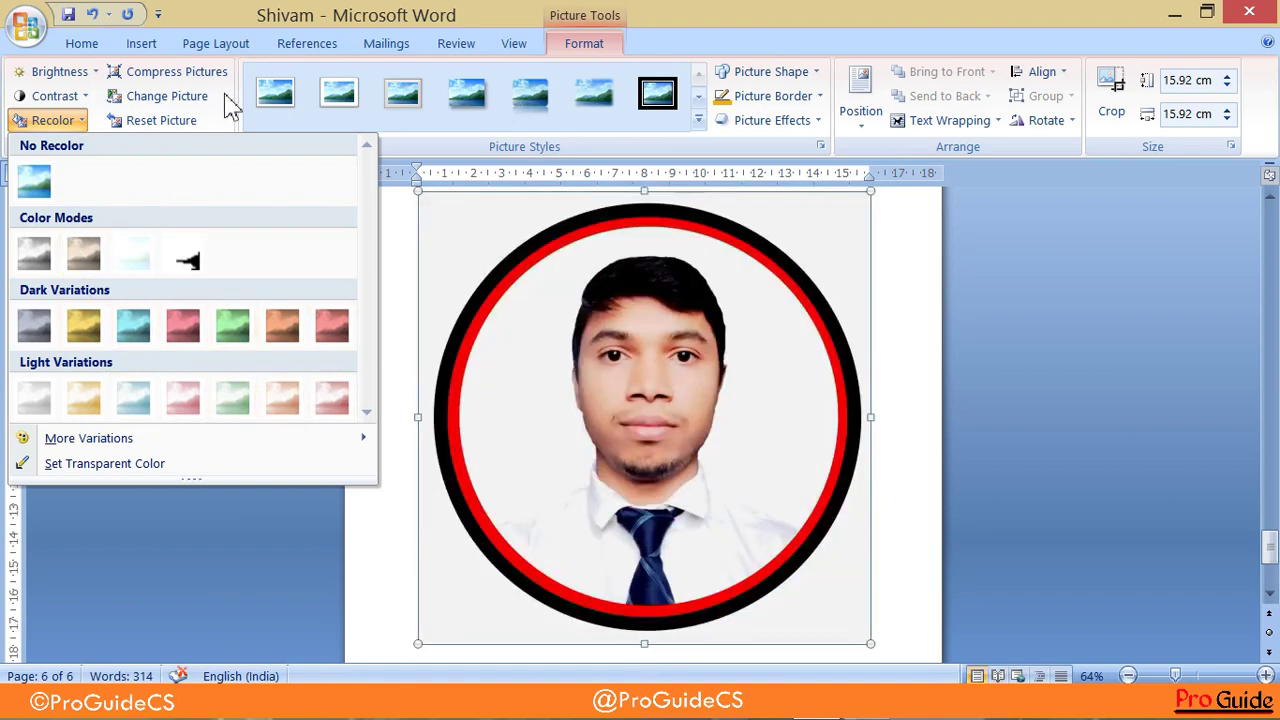
- Compress only the selected photo and shrink it to 7.52 cm square
{"action": "left_click", "coordinate": [229, 104]}
{"action": "left_click", "coordinate": [214, 77]}
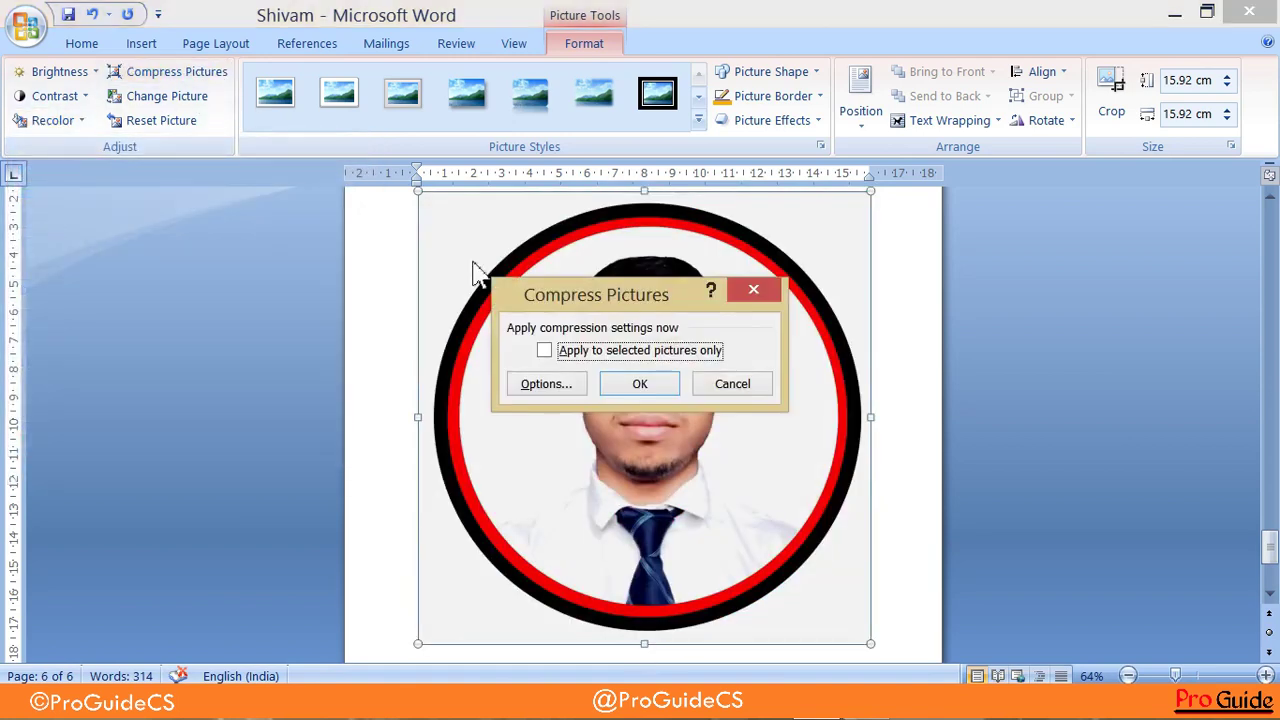
{"action": "left_click", "coordinate": [544, 350]}
{"action": "left_click", "coordinate": [630, 382]}
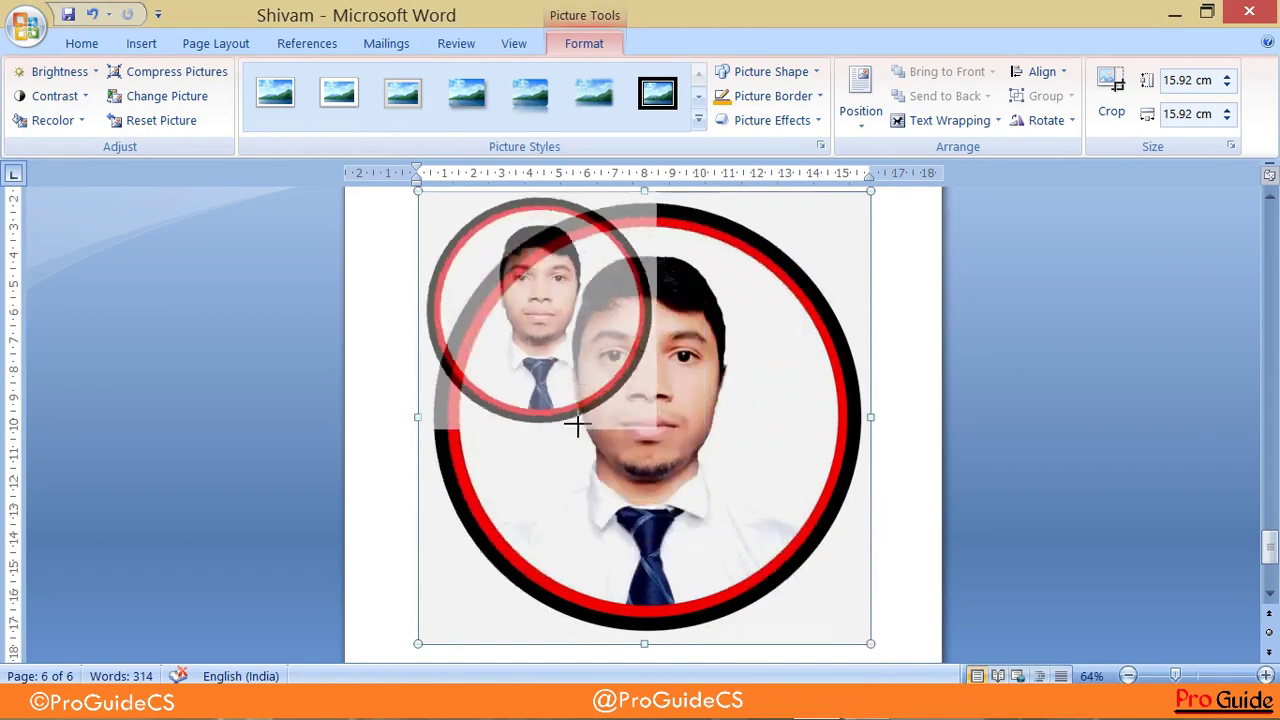
{"action": "left_click_drag", "start_coordinate": [868, 641], "coordinate": [632, 405]}
{"action": "left_click", "coordinate": [130, 75]}
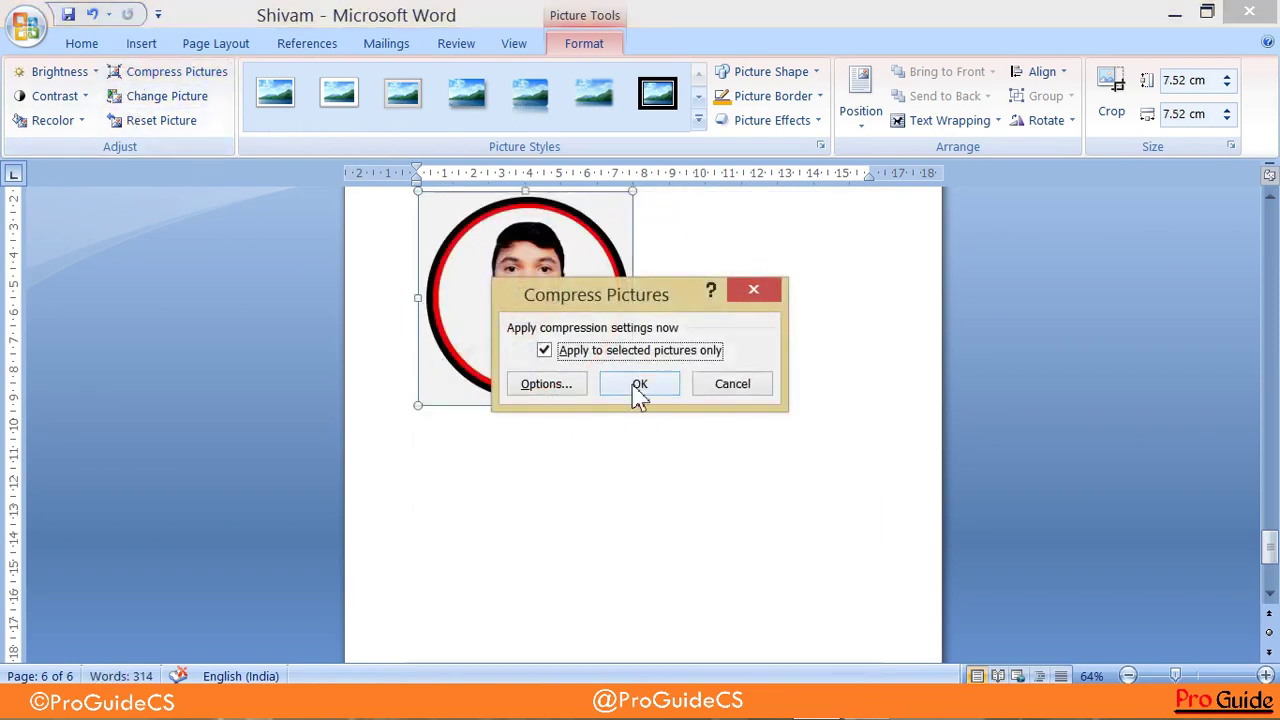
{"action": "left_click", "coordinate": [636, 382]}
- Compress the photo at E-mail (96 ppi) and enlarge it to 15.35 cm square
{"action": "left_click", "coordinate": [170, 72]}
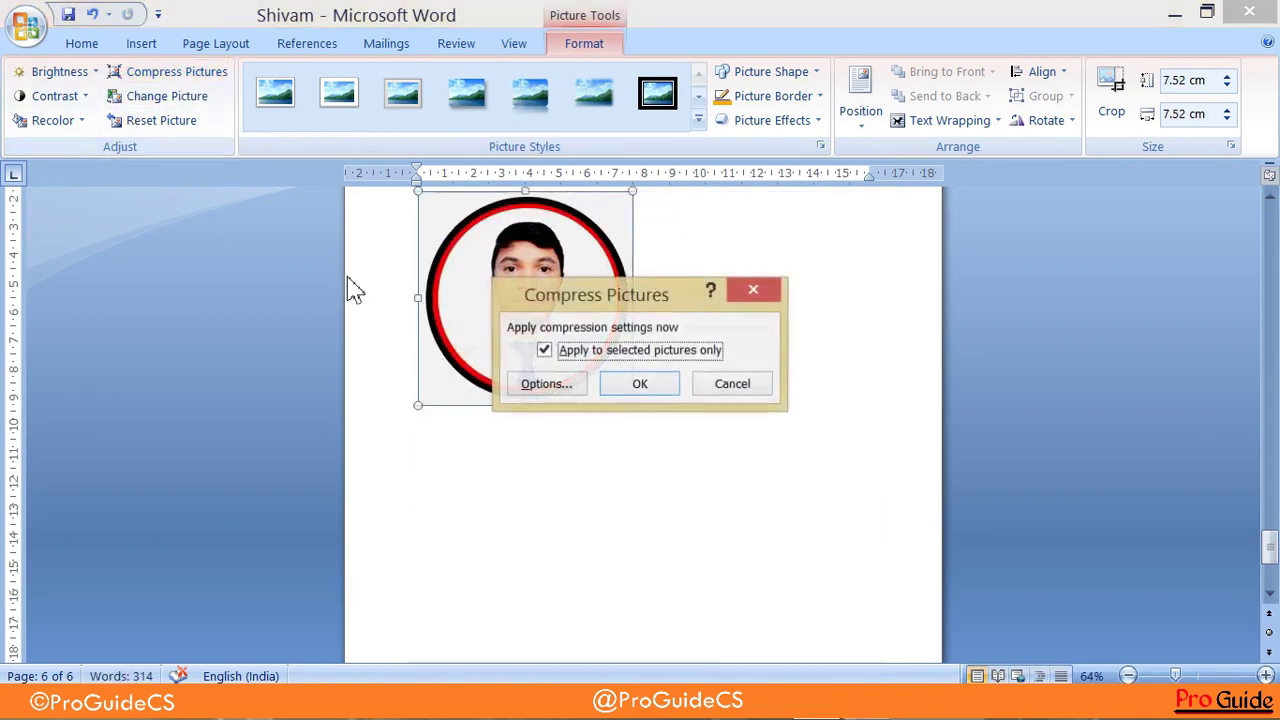
{"action": "left_click", "coordinate": [566, 383]}
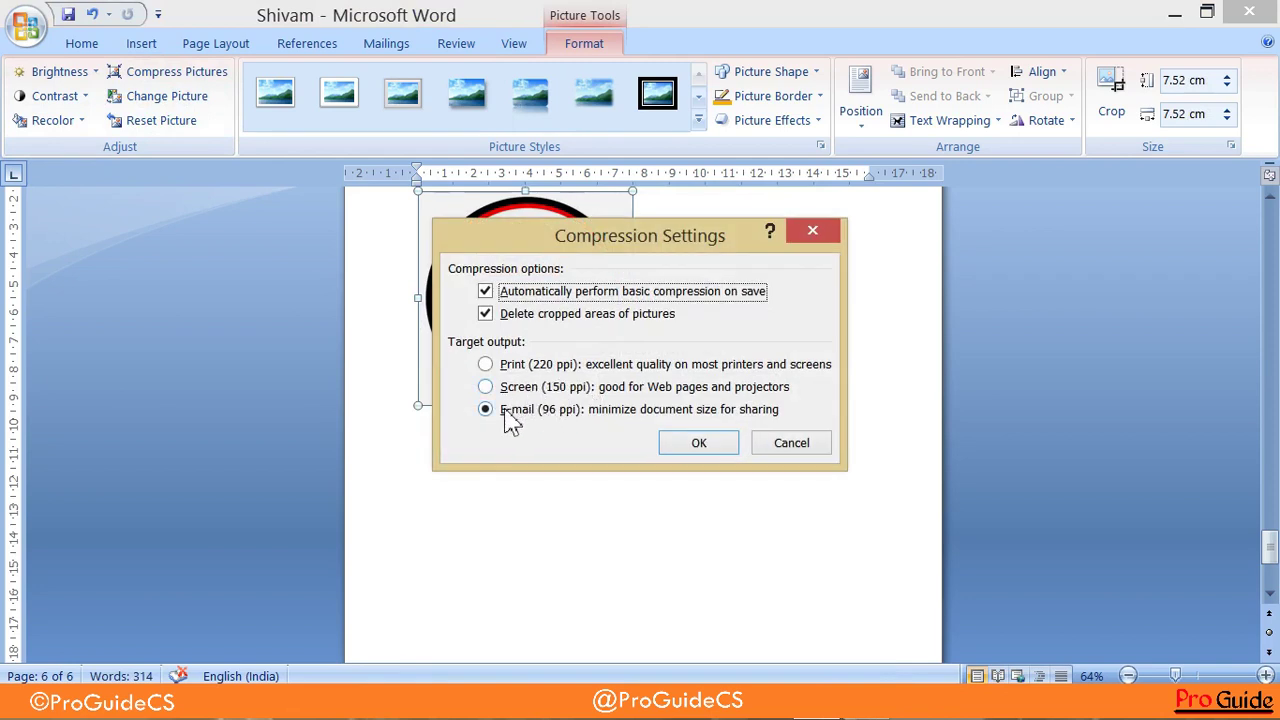
{"action": "left_click", "coordinate": [682, 446]}
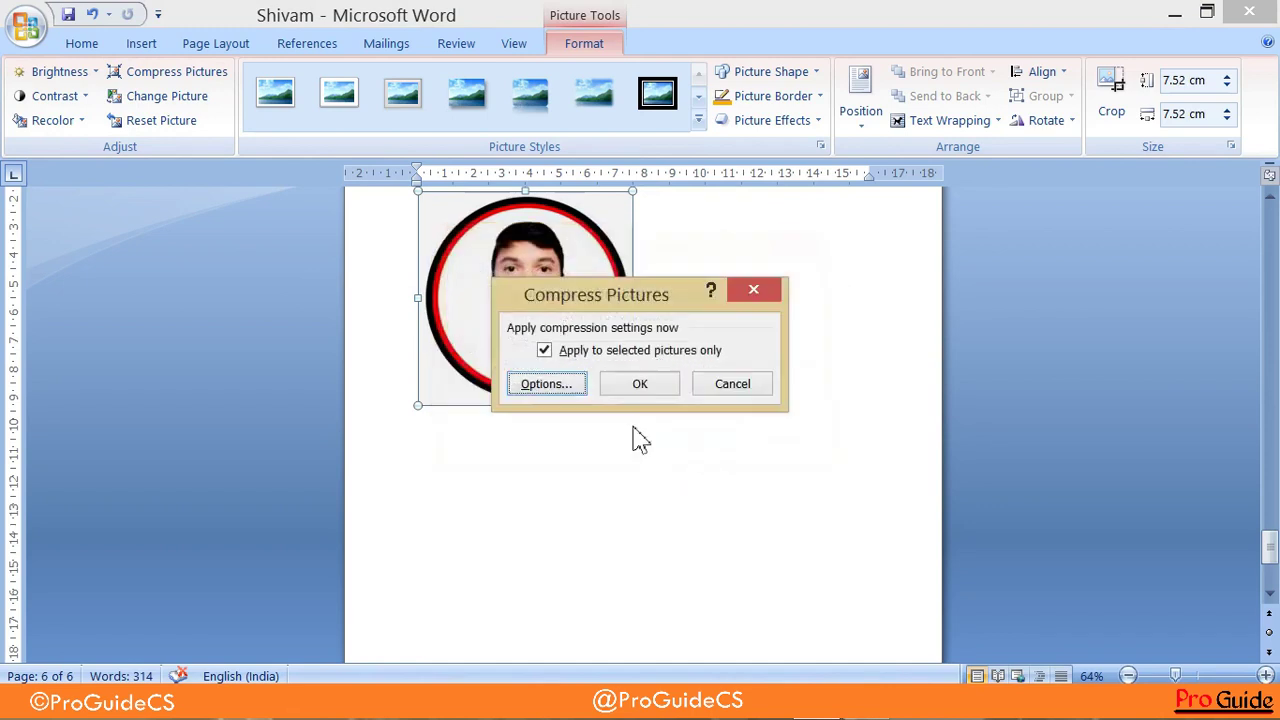
{"action": "left_click", "coordinate": [612, 390]}
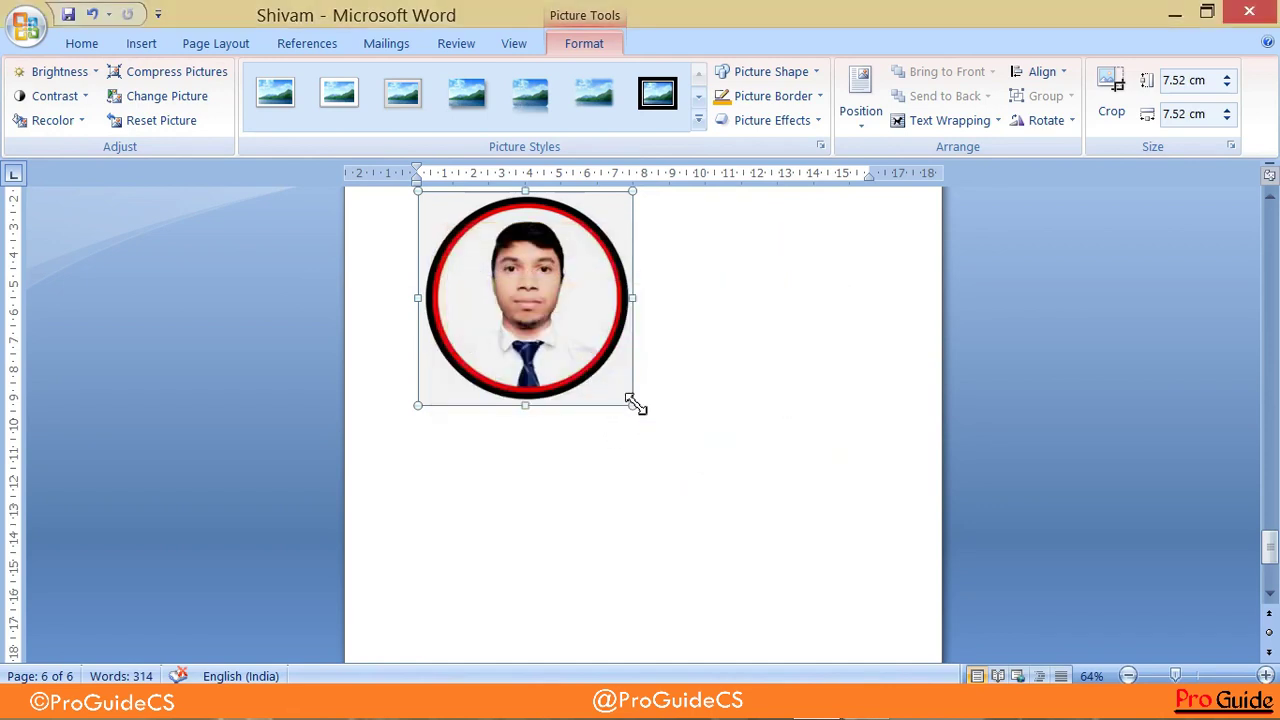
{"action": "left_click_drag", "start_coordinate": [636, 404], "coordinate": [854, 598]}
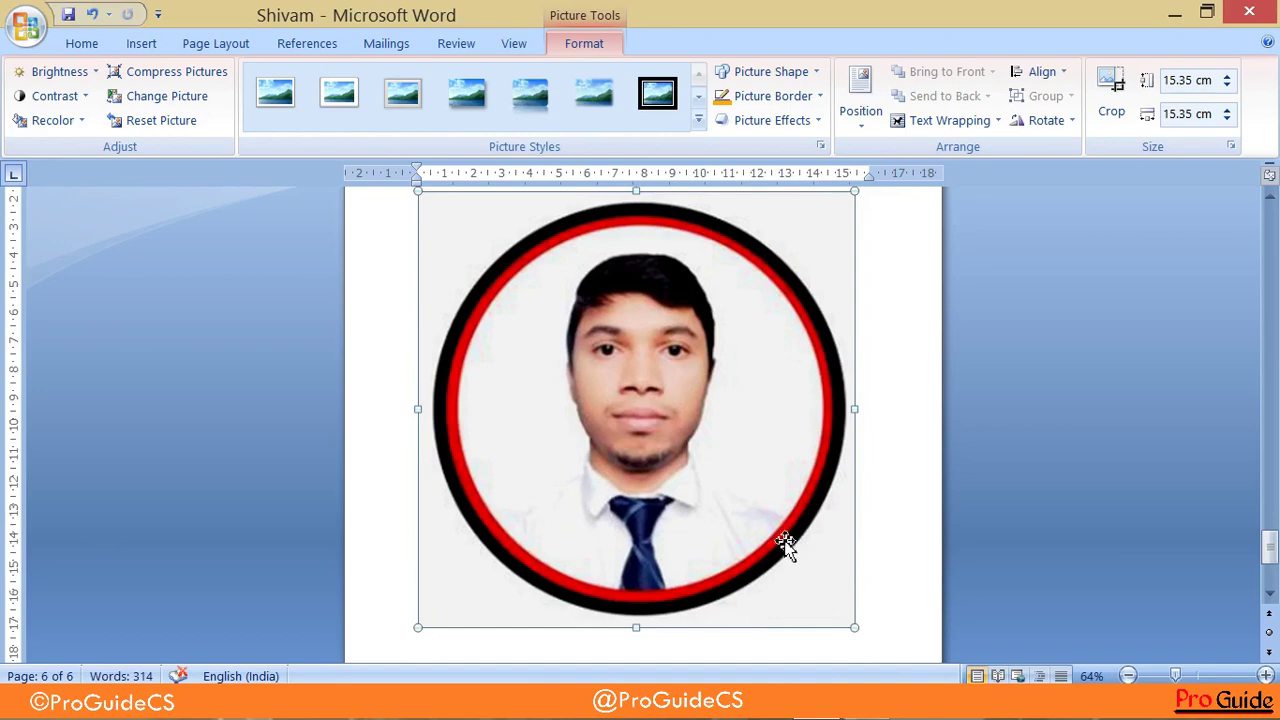
{"action": "scroll", "coordinate": [776, 540], "scroll_direction": "up", "scroll_amount": 1, "text": "ctrl"}
{"action": "scroll", "coordinate": [765, 533], "scroll_direction": "up", "scroll_amount": 2, "text": "ctrl"}
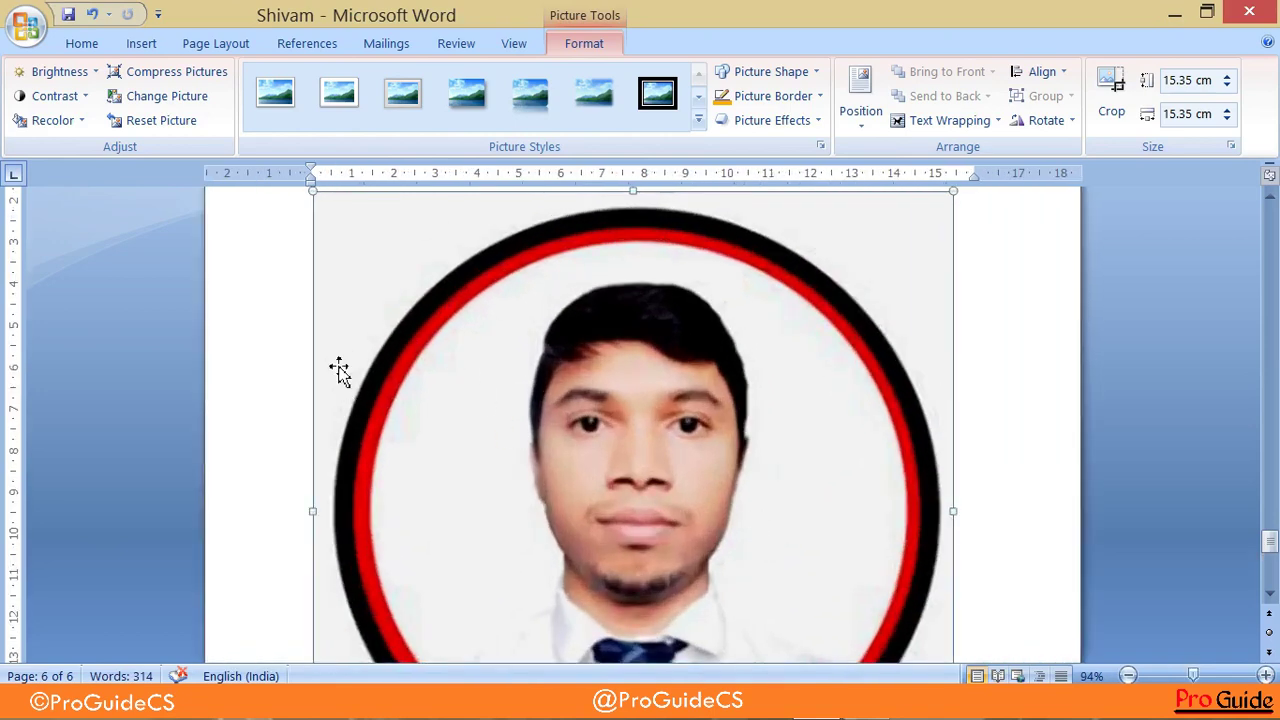
- Compress the photo with the Print (220 ppi) target output
{"action": "left_click", "coordinate": [165, 78]}
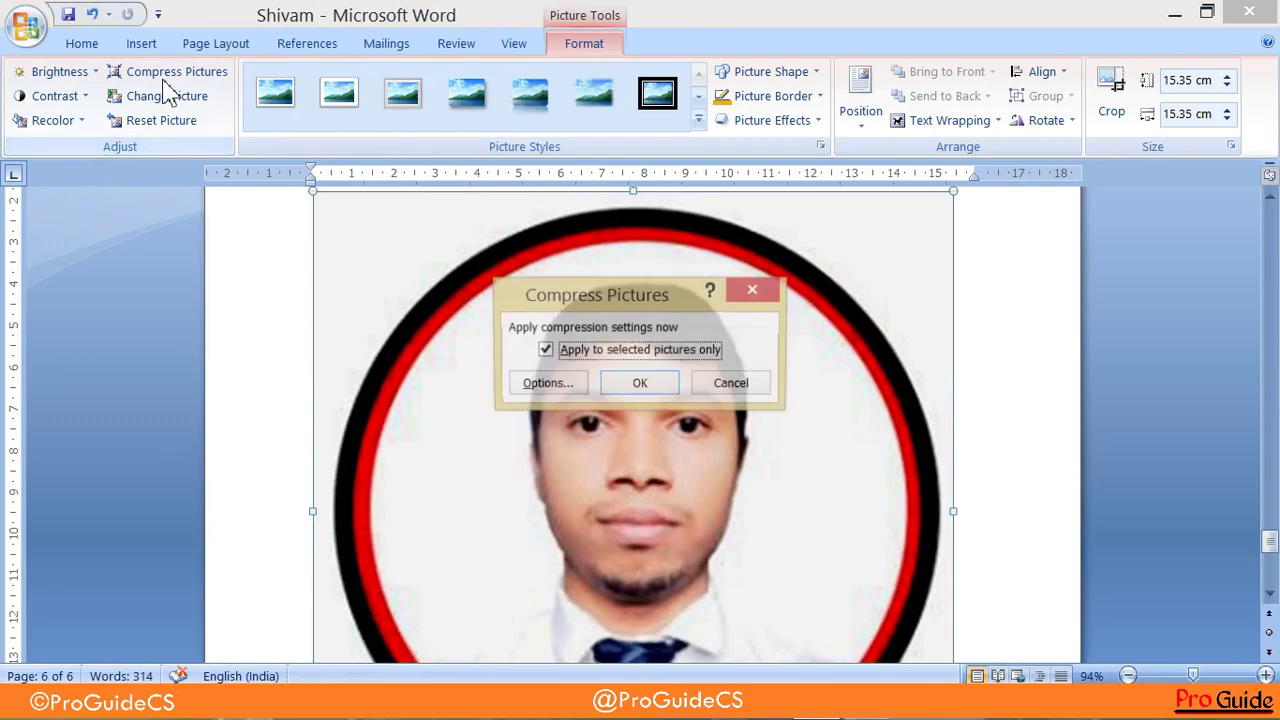
{"action": "left_click", "coordinate": [571, 384]}
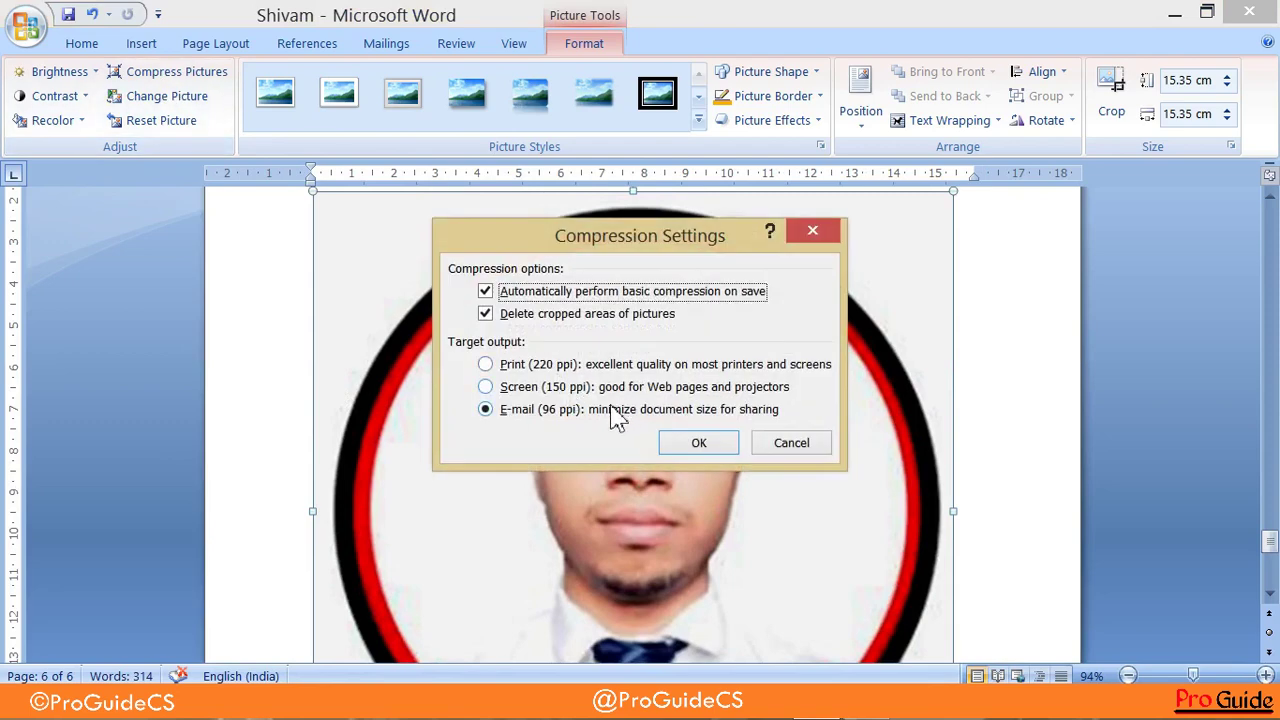
{"action": "left_click", "coordinate": [549, 412]}
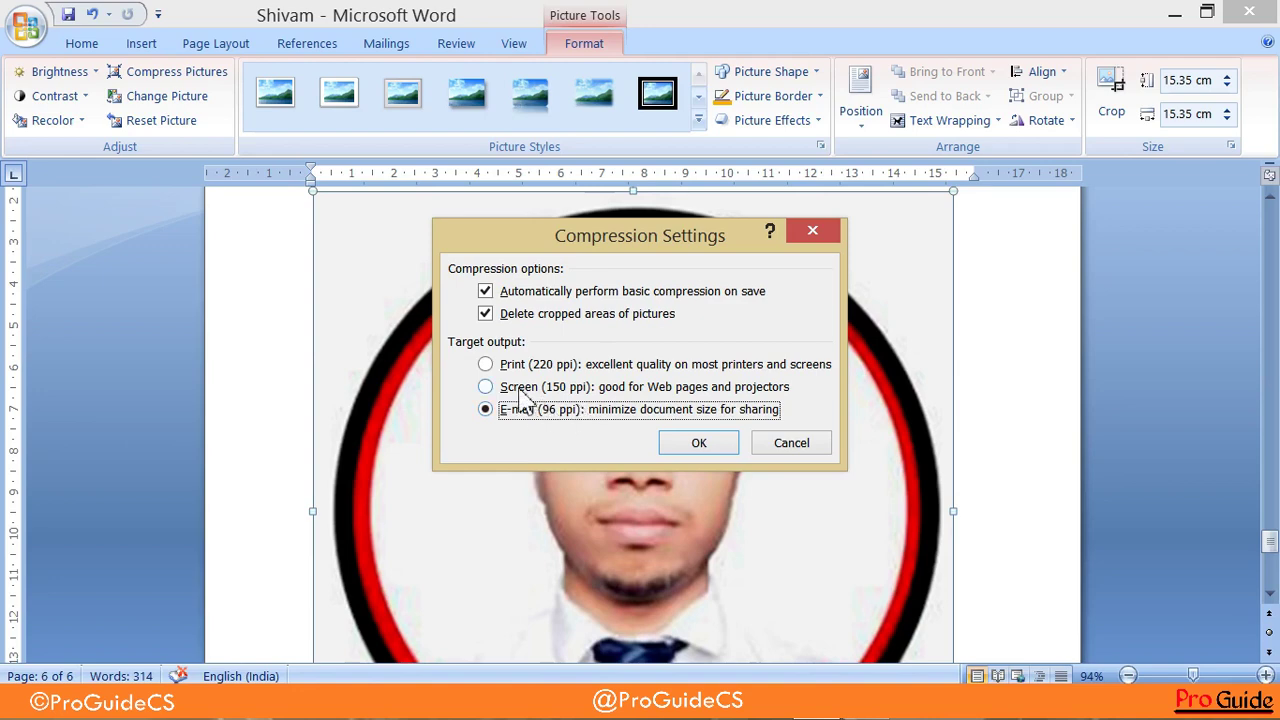
{"action": "left_click", "coordinate": [485, 388]}
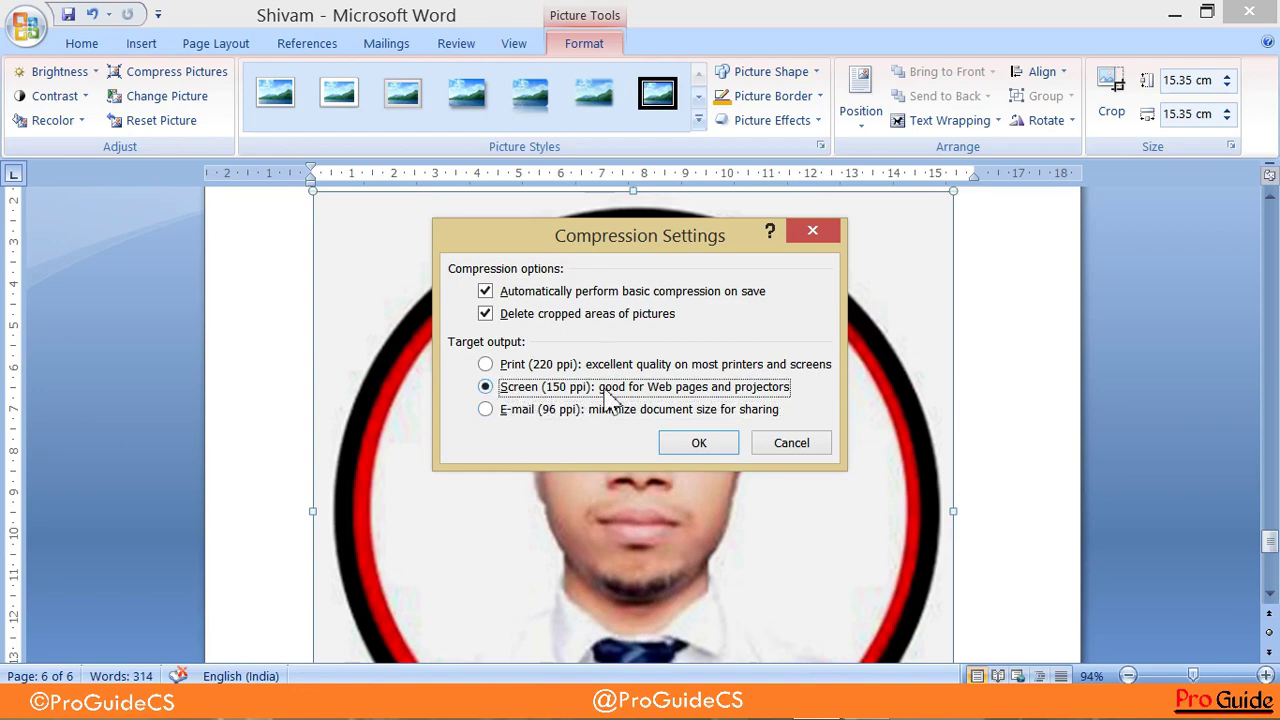
{"action": "left_click", "coordinate": [485, 365]}
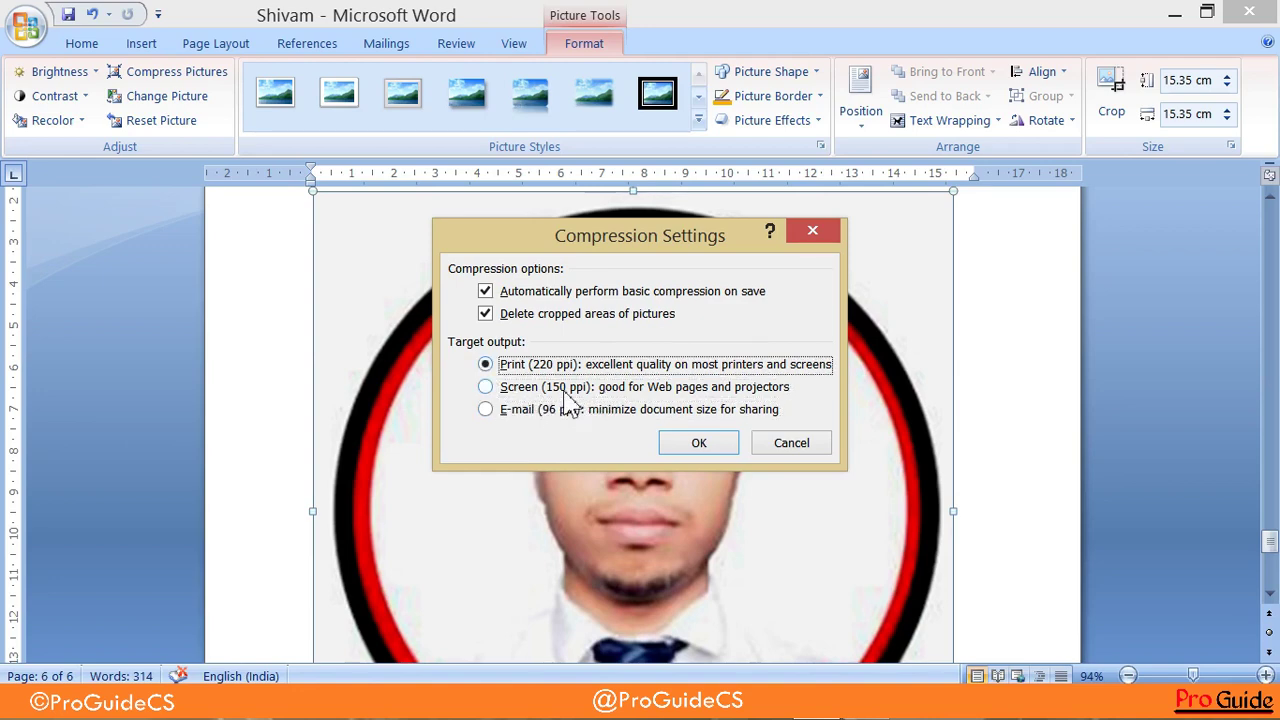
{"action": "left_click", "coordinate": [704, 447]}
{"action": "left_click", "coordinate": [636, 388]}
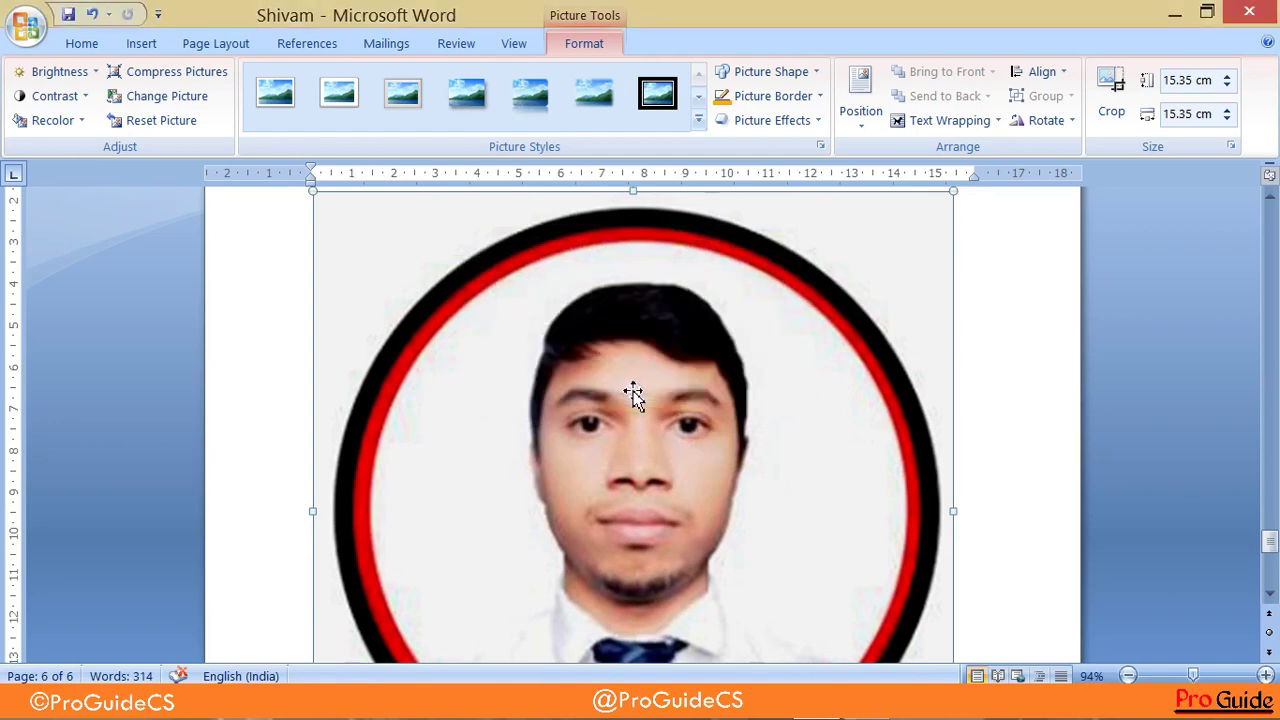
{"action": "scroll", "coordinate": [714, 423], "scroll_direction": "down", "scroll_amount": 3}
{"action": "scroll", "coordinate": [713, 419], "scroll_direction": "up", "scroll_amount": 1}
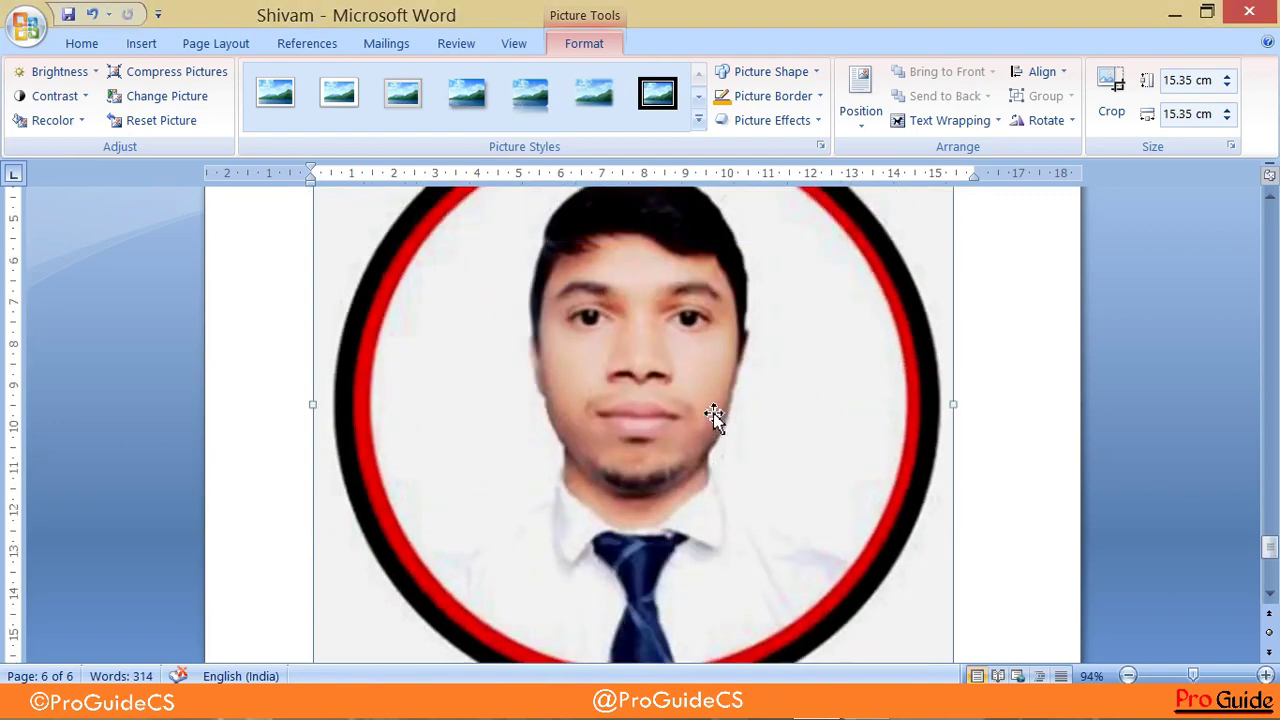
{"action": "scroll", "coordinate": [713, 413], "scroll_direction": "down", "scroll_amount": 1, "text": "ctrl"}
- Compress the photo again at the E-mail (96 ppi) target output
{"action": "left_click", "coordinate": [125, 70]}
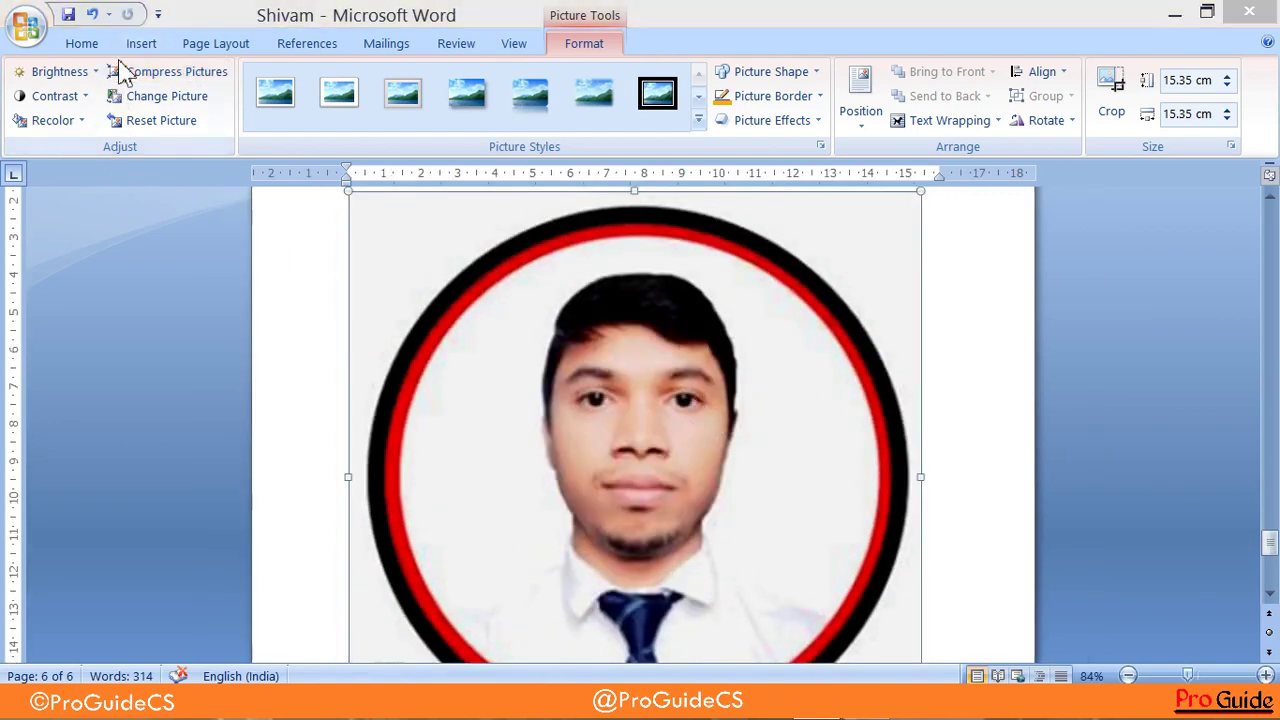
{"action": "left_click", "coordinate": [546, 384]}
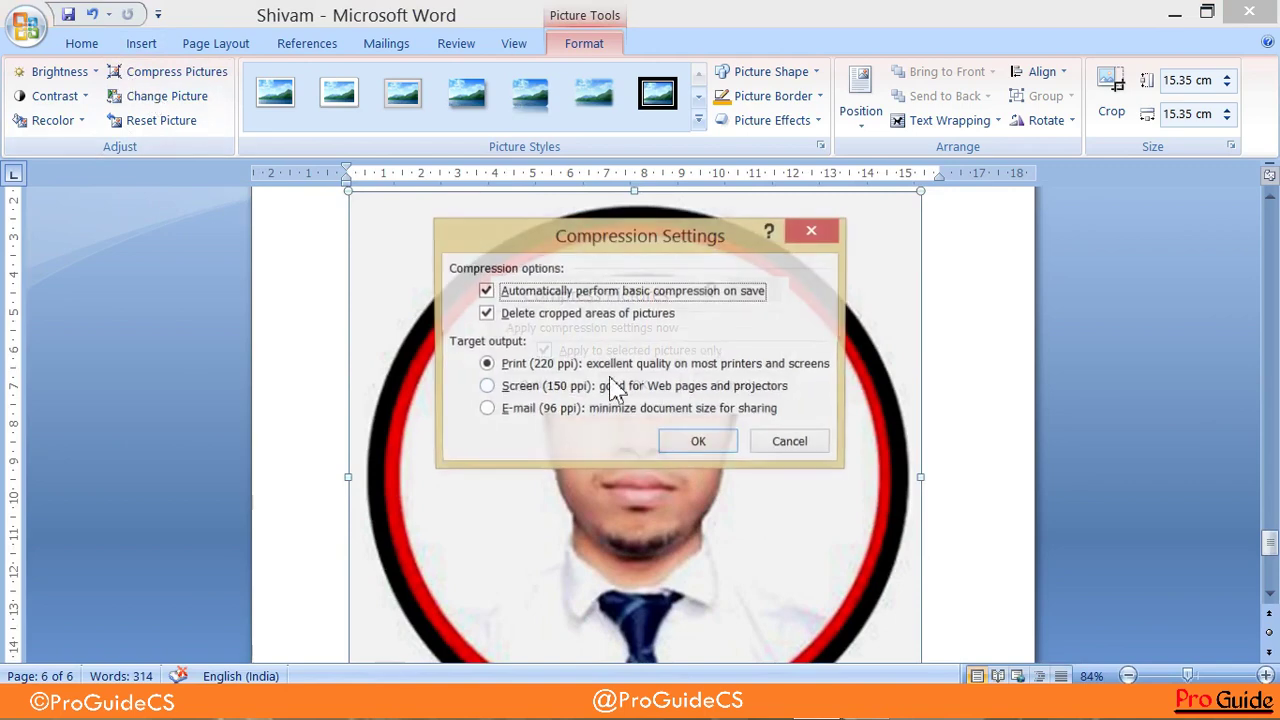
{"action": "left_click", "coordinate": [505, 412]}
{"action": "left_click", "coordinate": [730, 446]}
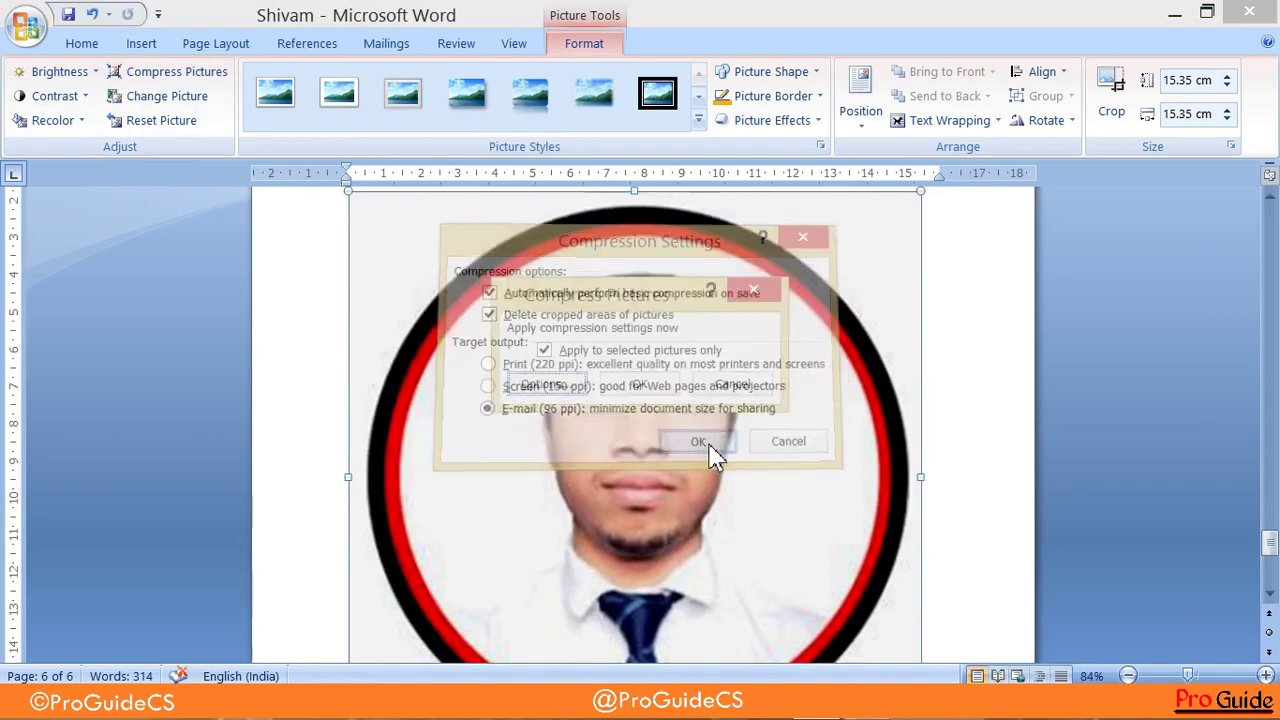
{"action": "left_click", "coordinate": [617, 390]}
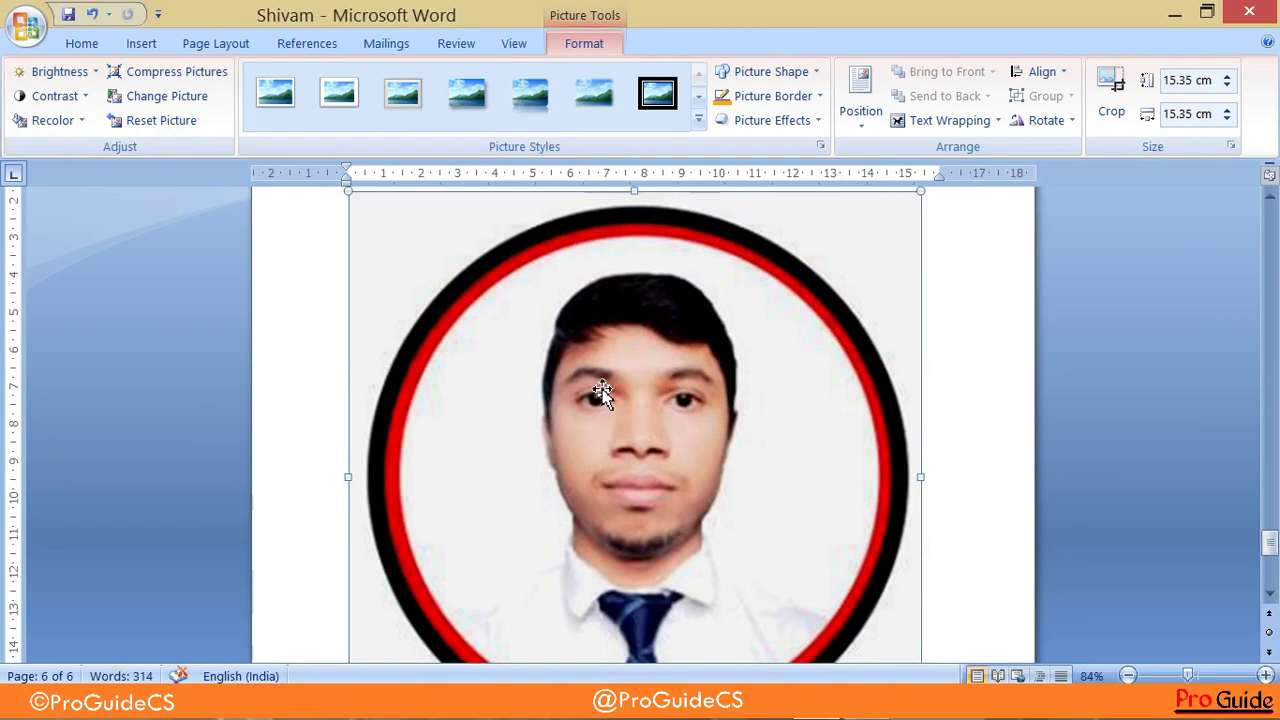
- Reset the portrait so it returns to its original 7.54 cm square size
{"action": "left_click", "coordinate": [185, 135]}
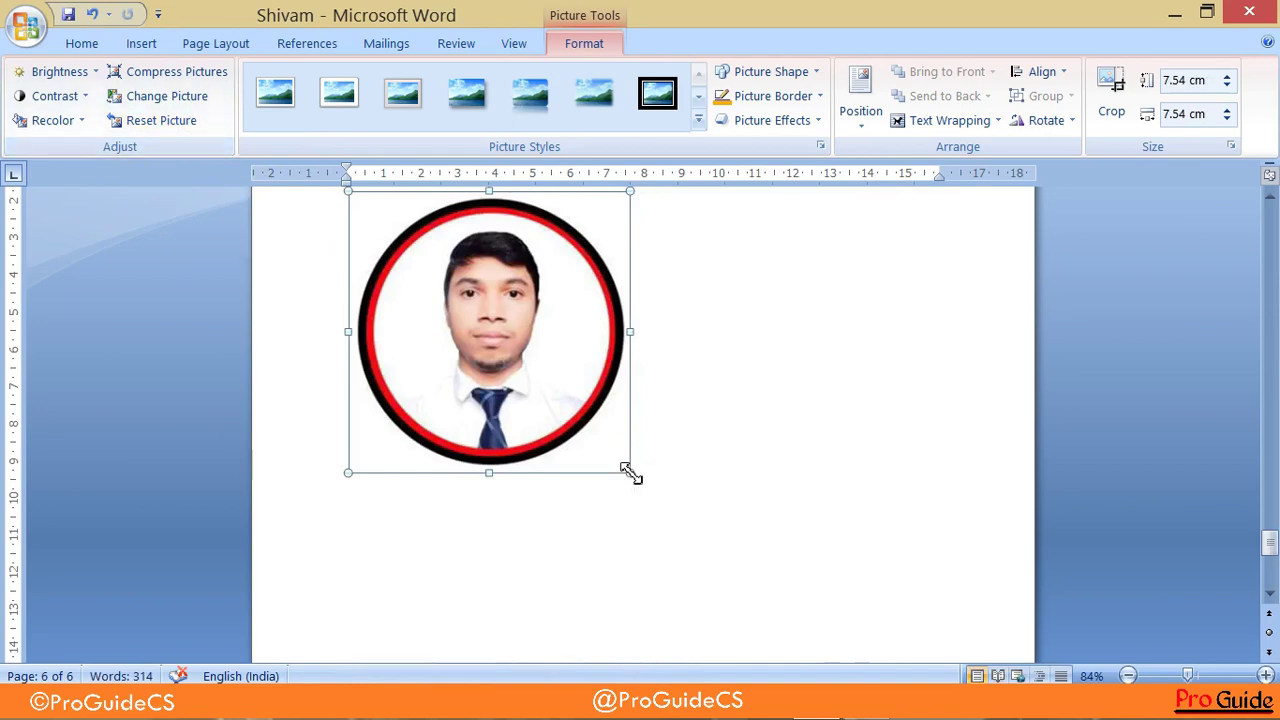
{"action": "left_click_drag", "start_coordinate": [630, 472], "coordinate": [632, 470]}
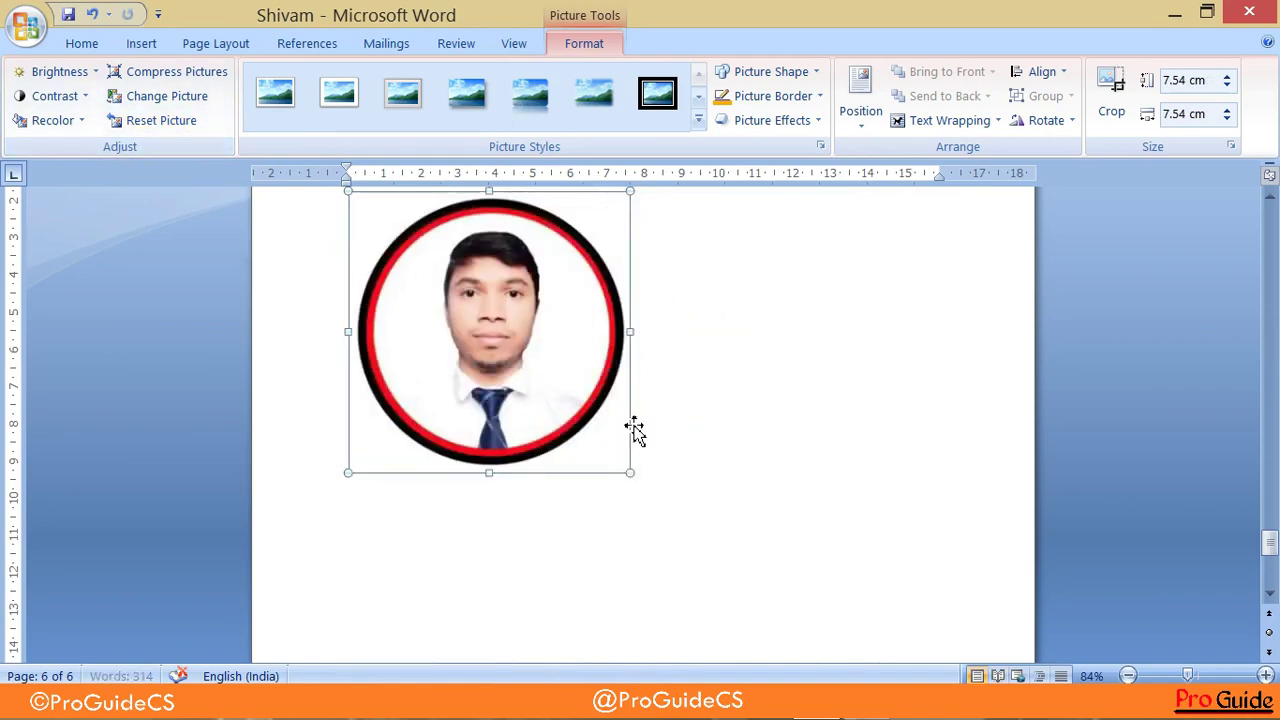
{"action": "left_click", "coordinate": [152, 100]}
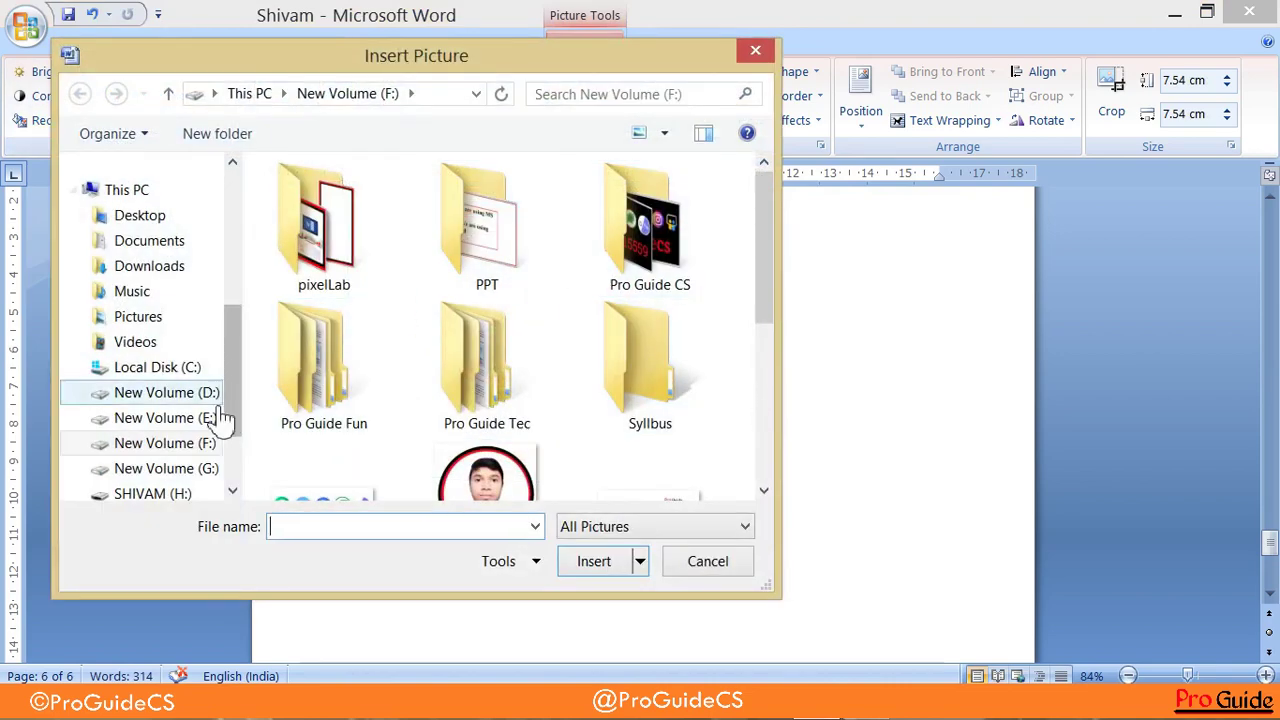
- Swap in 5952965_L from D:\Pictures\Wallpaper and enlarge it to 10.69 × 14.97 cm
{"action": "left_click", "coordinate": [160, 392]}
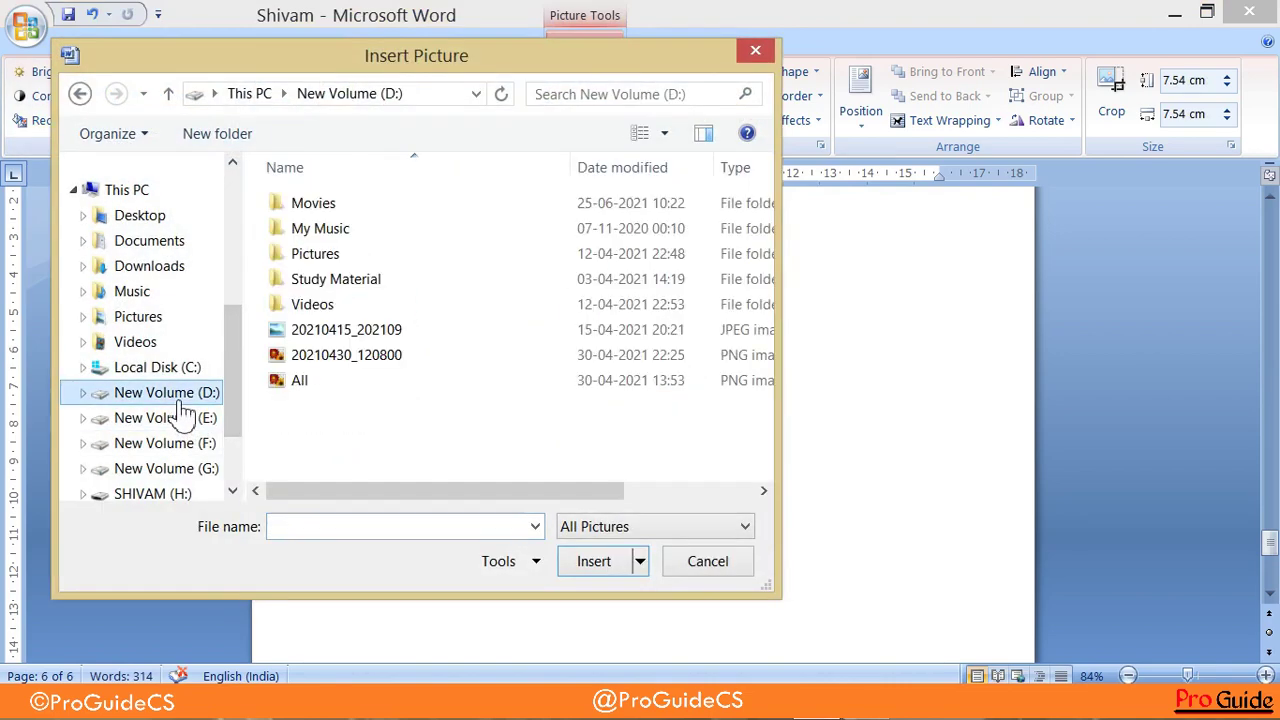
{"action": "double_click", "coordinate": [325, 255]}
{"action": "double_click", "coordinate": [352, 304]}
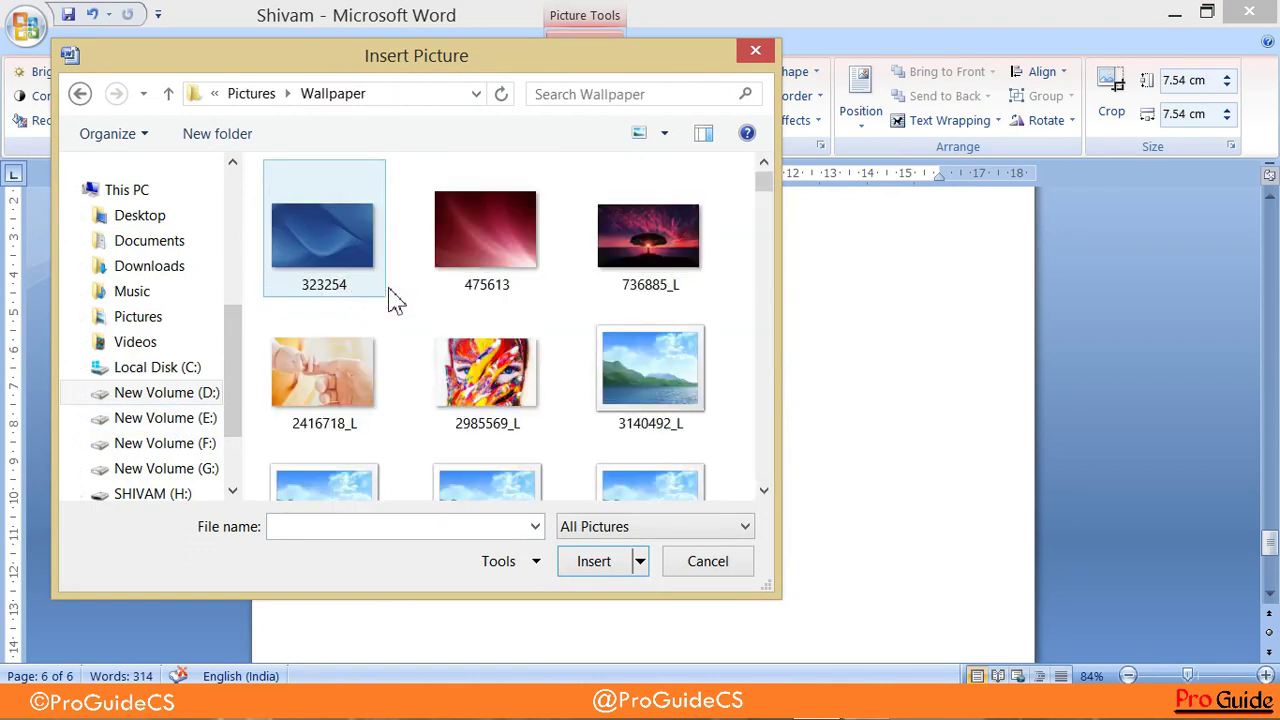
{"action": "scroll", "coordinate": [535, 330], "scroll_direction": "down", "scroll_amount": 5}
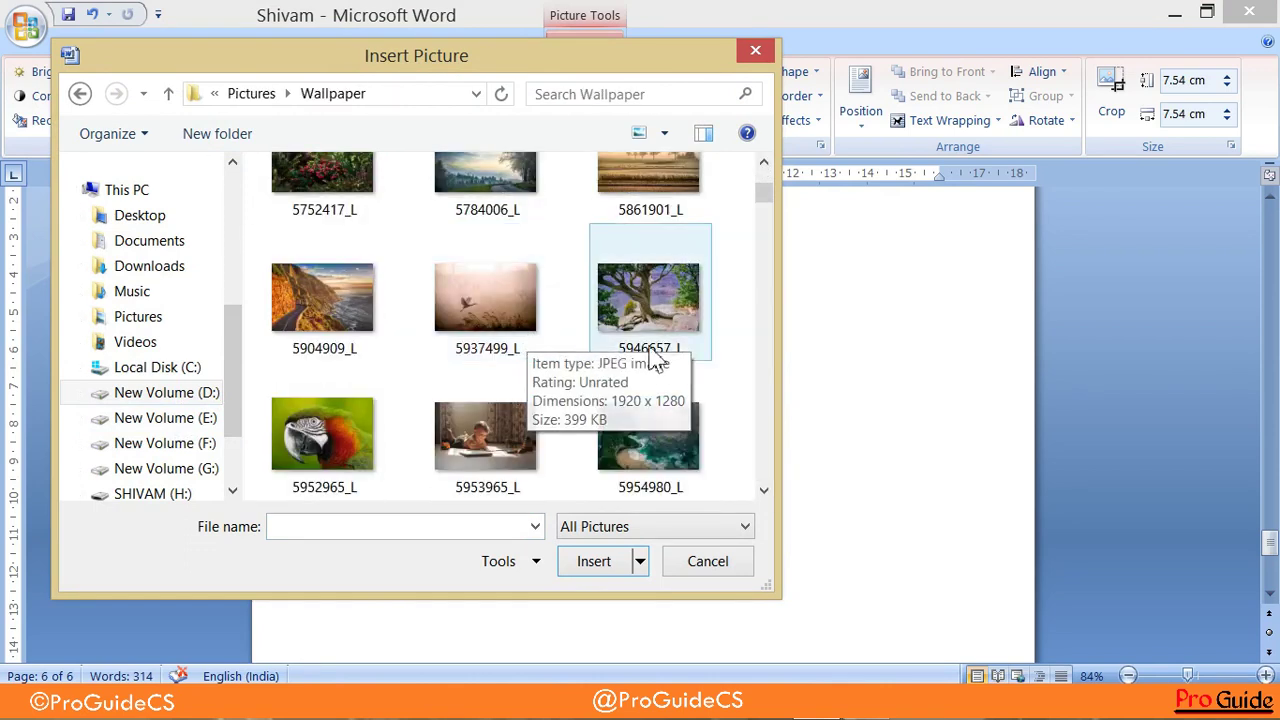
{"action": "scroll", "coordinate": [680, 375], "scroll_direction": "down", "scroll_amount": 1}
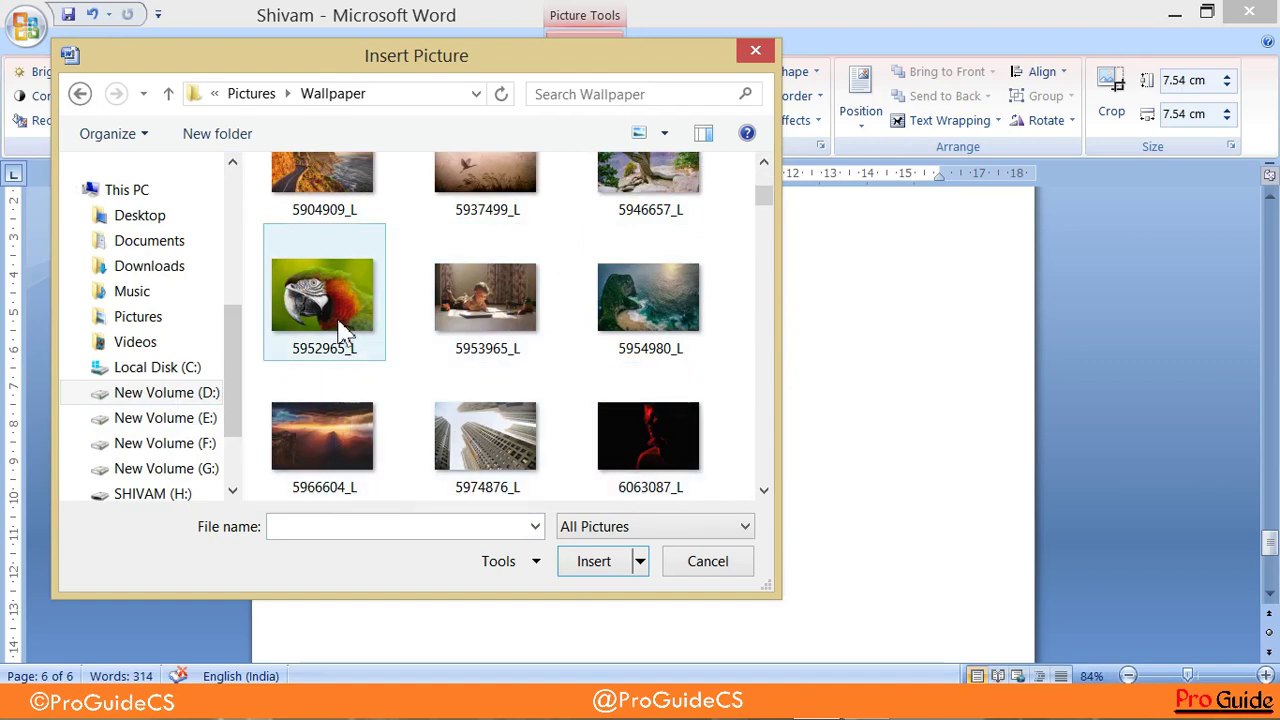
{"action": "left_click", "coordinate": [343, 325]}
{"action": "left_click", "coordinate": [600, 566]}
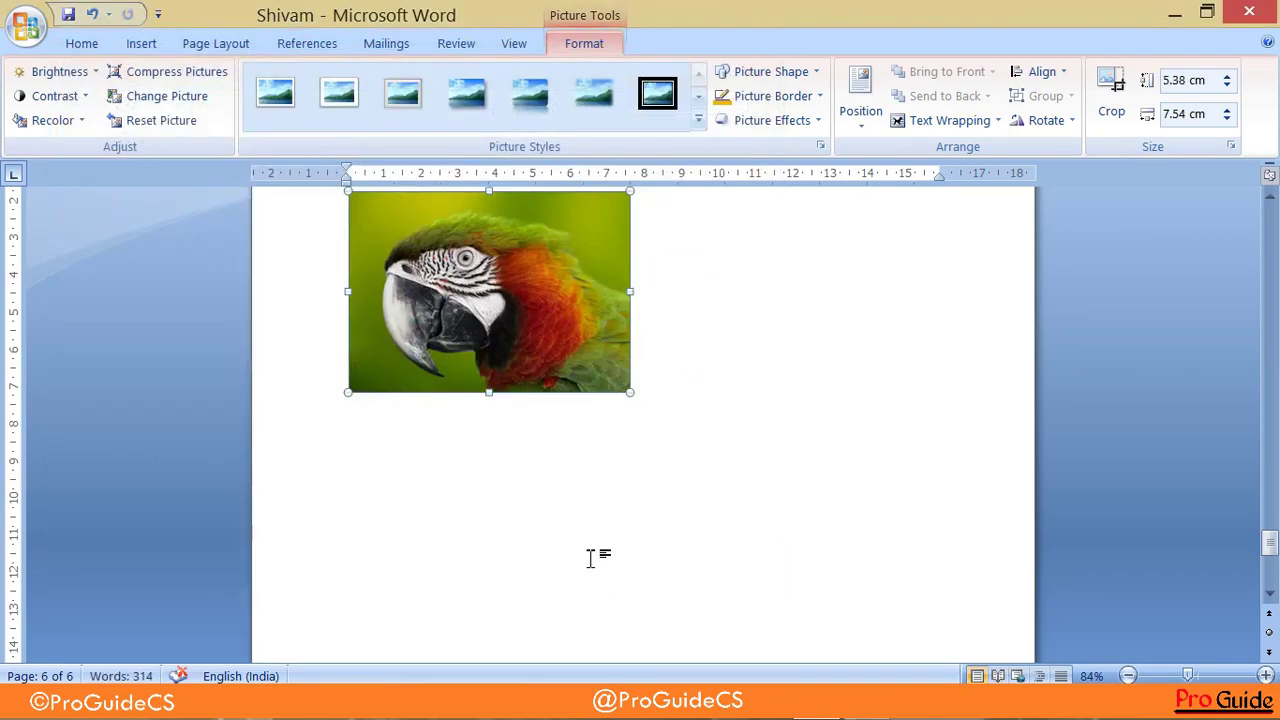
{"action": "left_click_drag", "start_coordinate": [630, 392], "coordinate": [870, 588]}
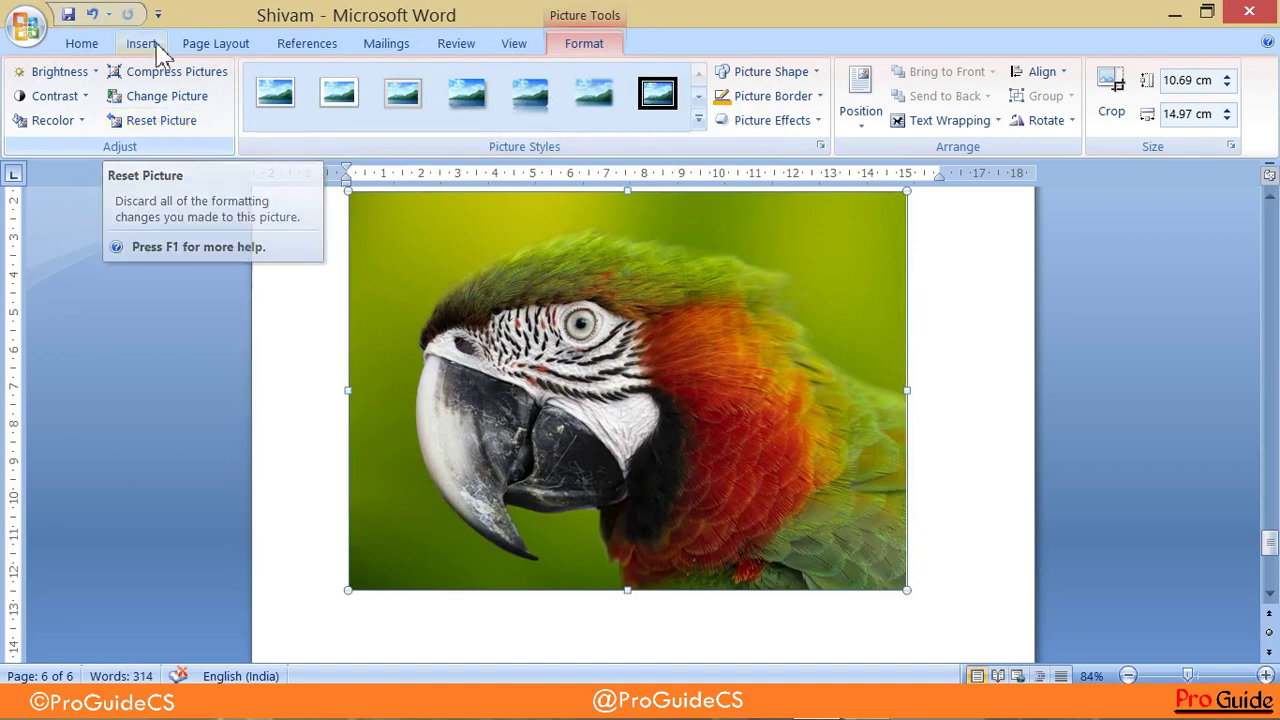
- Try contrast -40% and brightness -30% and +40%, then reset the parrot photo
{"action": "left_click", "coordinate": [75, 96]}
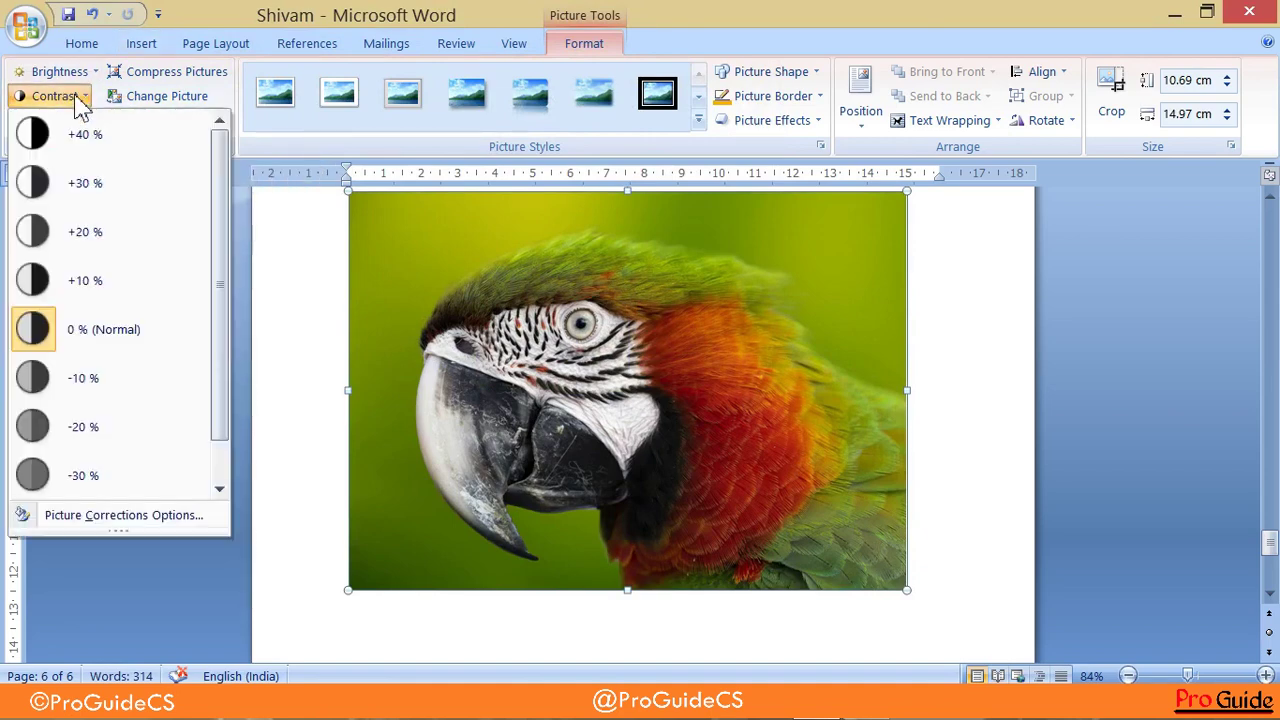
{"action": "left_click", "coordinate": [118, 480]}
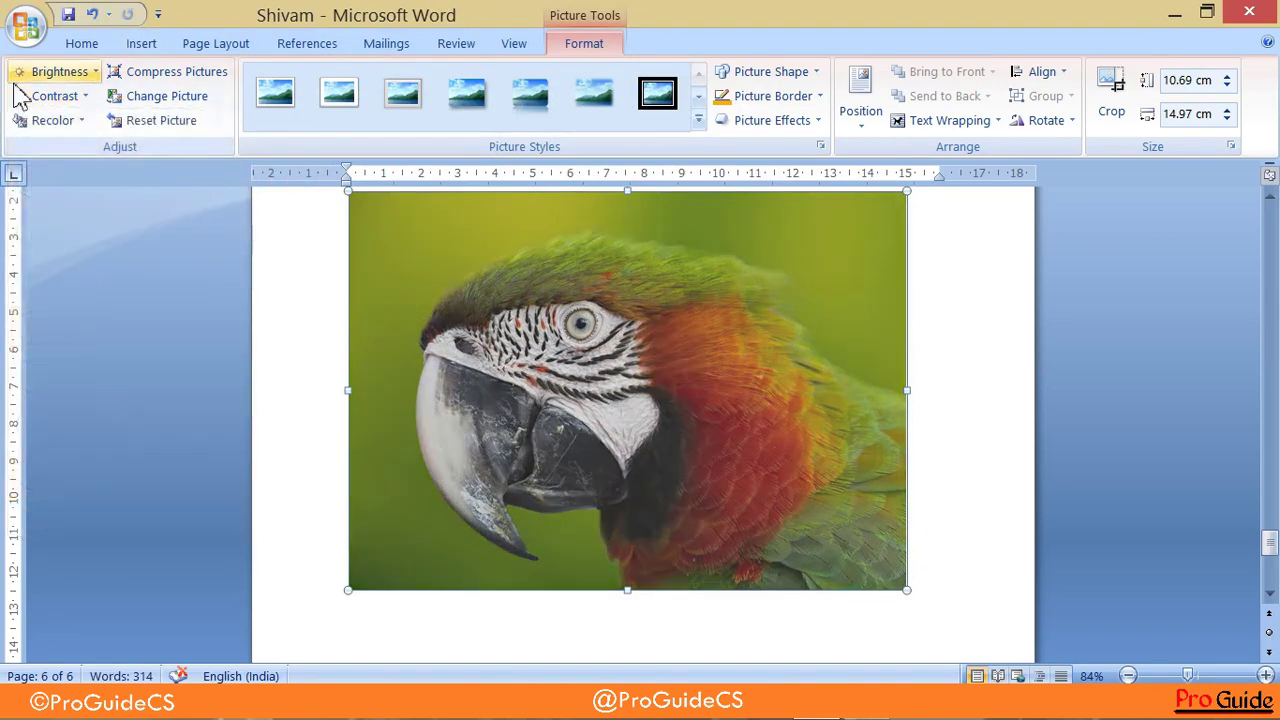
{"action": "left_click", "coordinate": [45, 72]}
{"action": "left_click", "coordinate": [84, 458]}
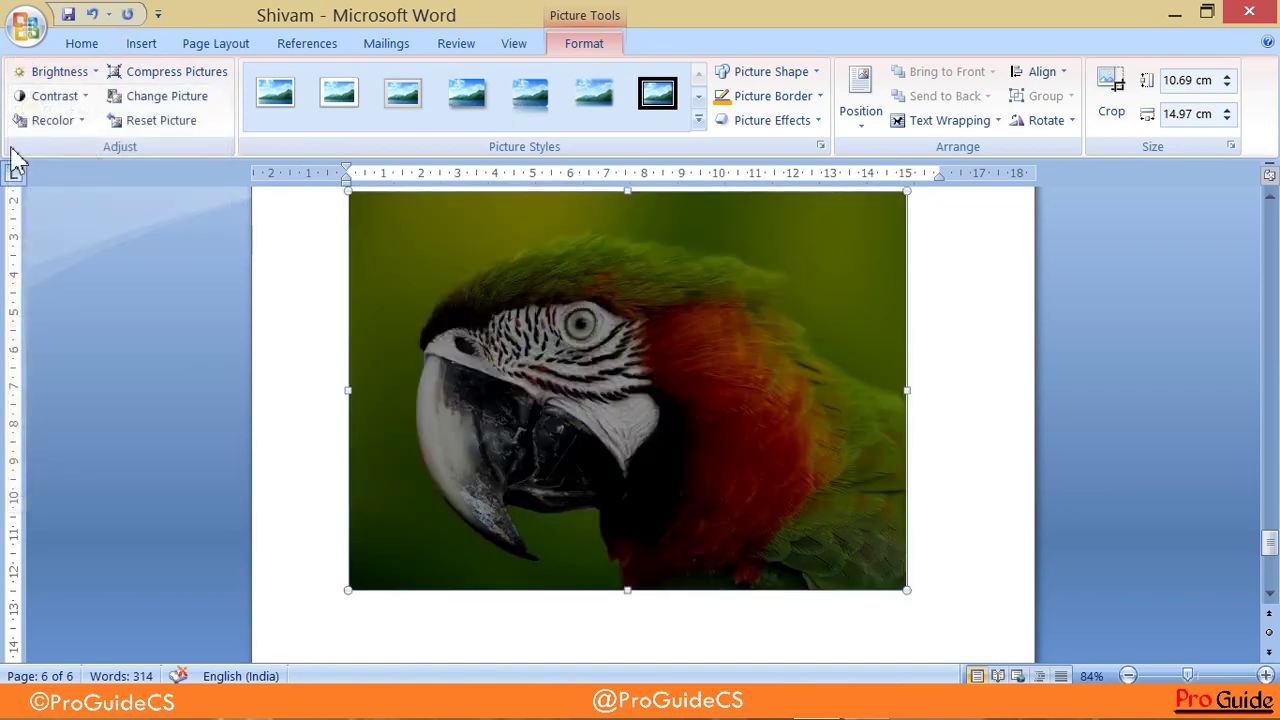
{"action": "left_click", "coordinate": [45, 72]}
{"action": "left_click", "coordinate": [63, 112]}
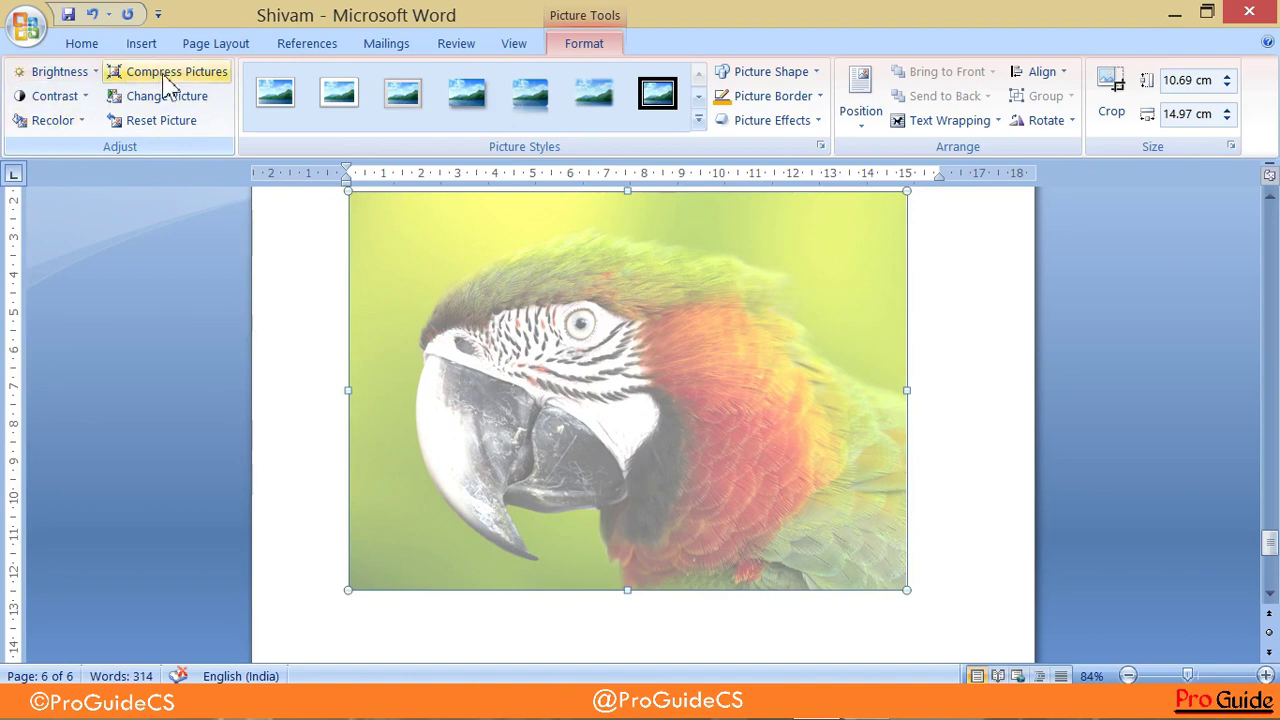
{"action": "left_click", "coordinate": [178, 130]}
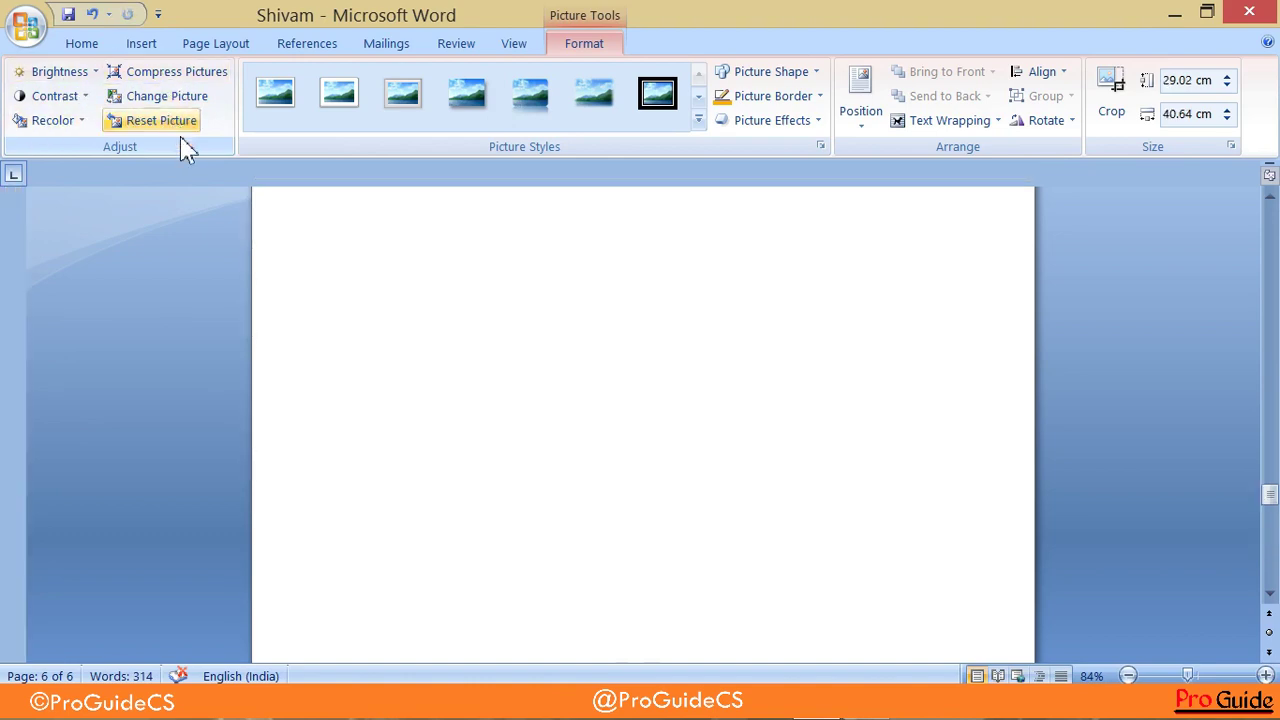
- Shrink the full-size parrot photo to 19.11 × 26.76 cm
{"action": "scroll", "coordinate": [428, 406], "scroll_direction": "up", "scroll_amount": 5}
{"action": "scroll", "coordinate": [454, 406], "scroll_direction": "down", "scroll_amount": 1}
{"action": "scroll", "coordinate": [452, 407], "scroll_direction": "down", "scroll_amount": 4}
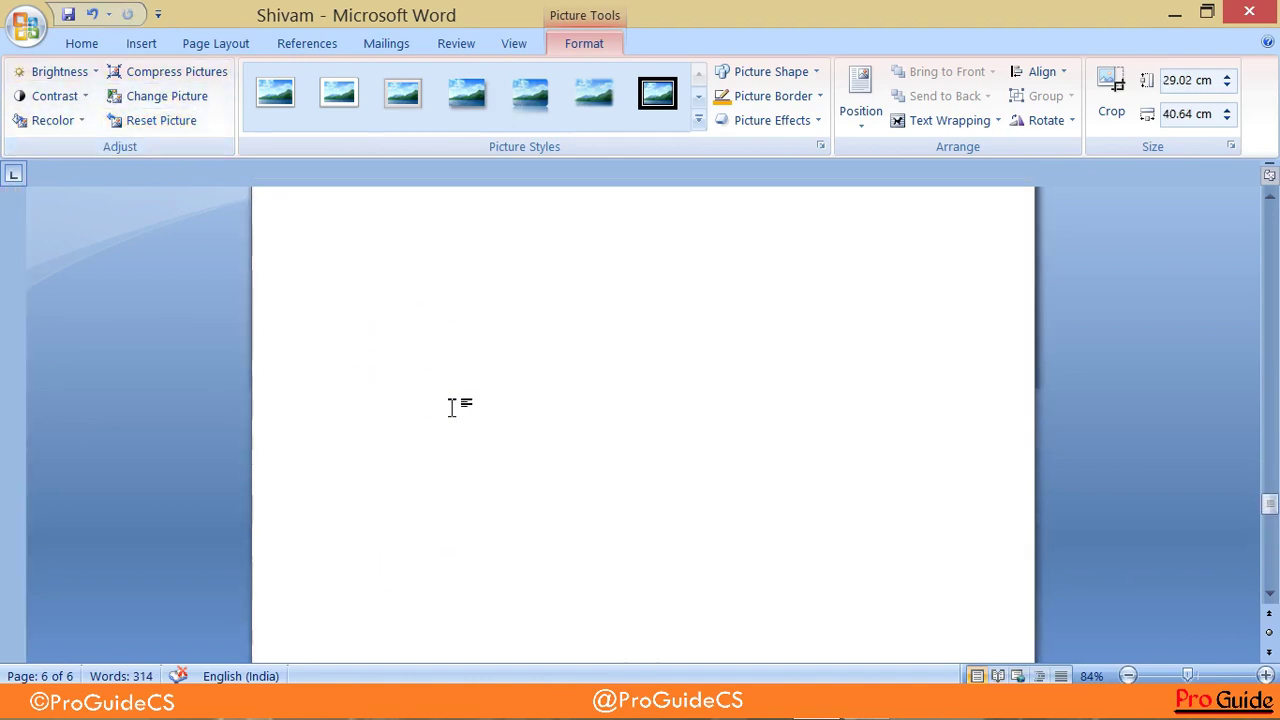
{"action": "scroll", "coordinate": [452, 407], "scroll_direction": "down", "scroll_amount": 2}
{"action": "scroll", "coordinate": [452, 405], "scroll_direction": "down", "scroll_amount": 5}
{"action": "scroll", "coordinate": [455, 403], "scroll_direction": "down", "scroll_amount": 1}
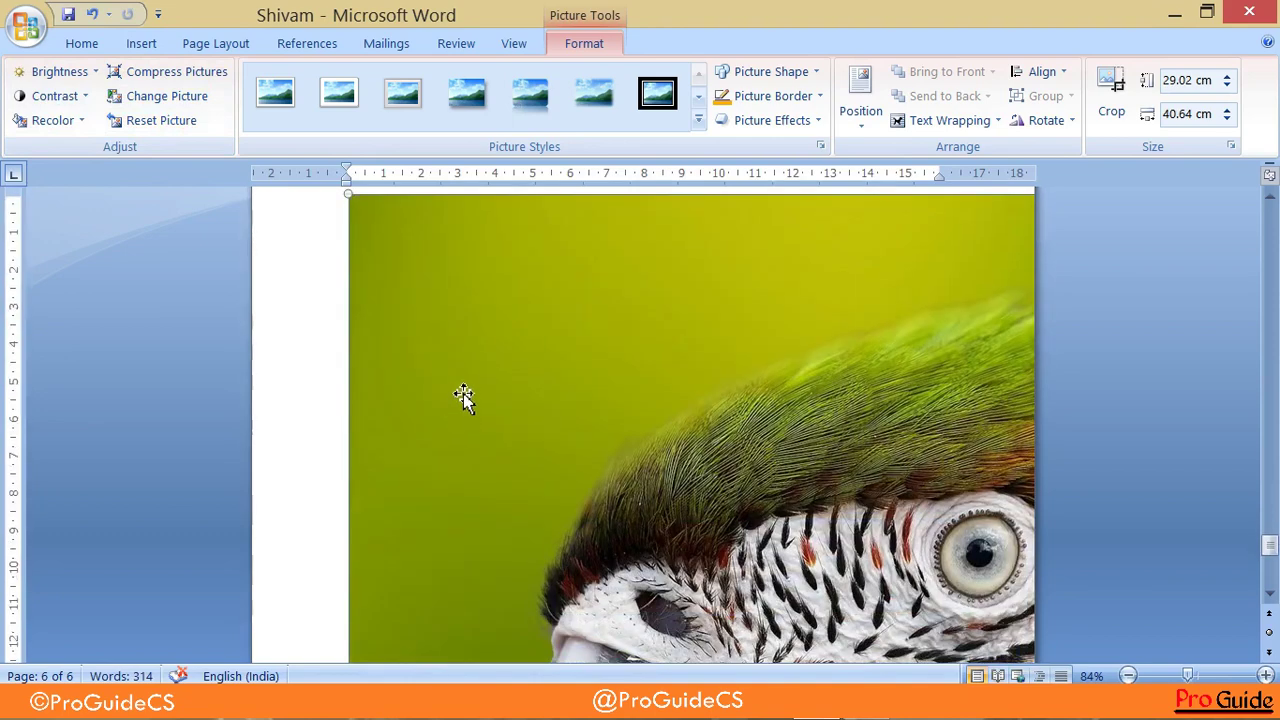
{"action": "scroll", "coordinate": [463, 395], "scroll_direction": "down", "scroll_amount": 4}
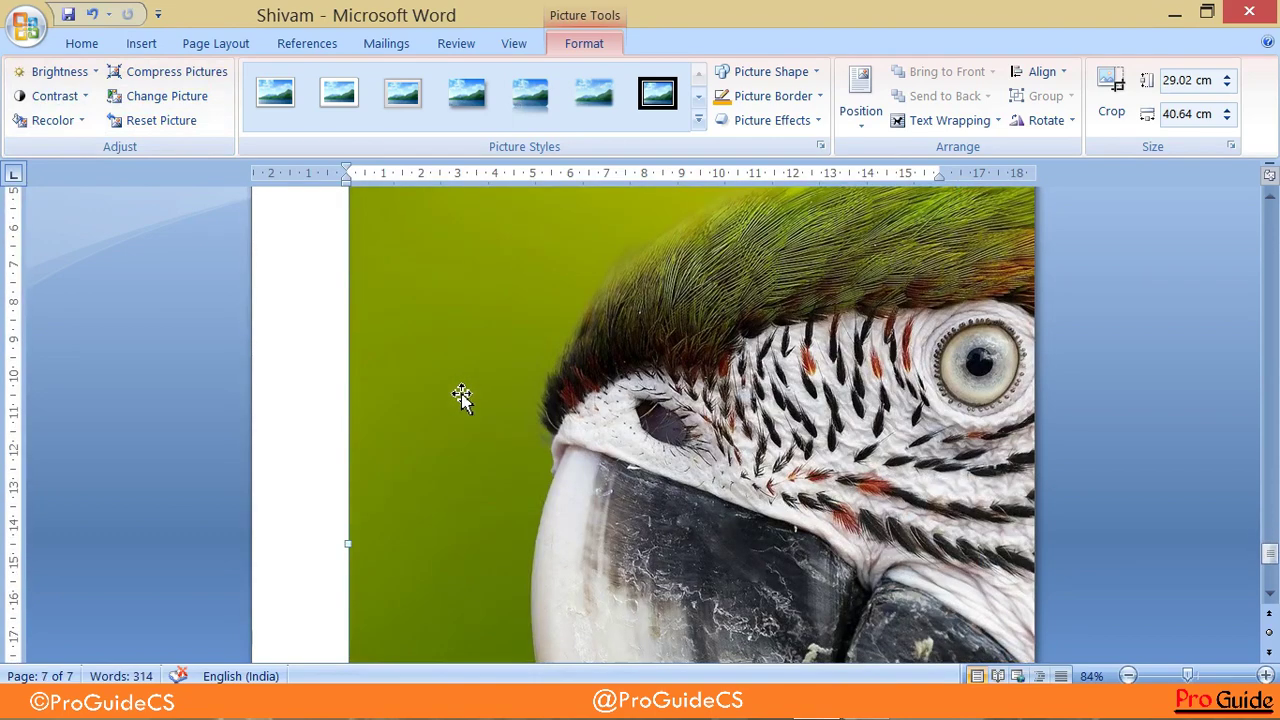
{"action": "scroll", "coordinate": [900, 470], "scroll_direction": "down", "scroll_amount": 2}
{"action": "scroll", "coordinate": [900, 467], "scroll_direction": "down", "scroll_amount": 2}
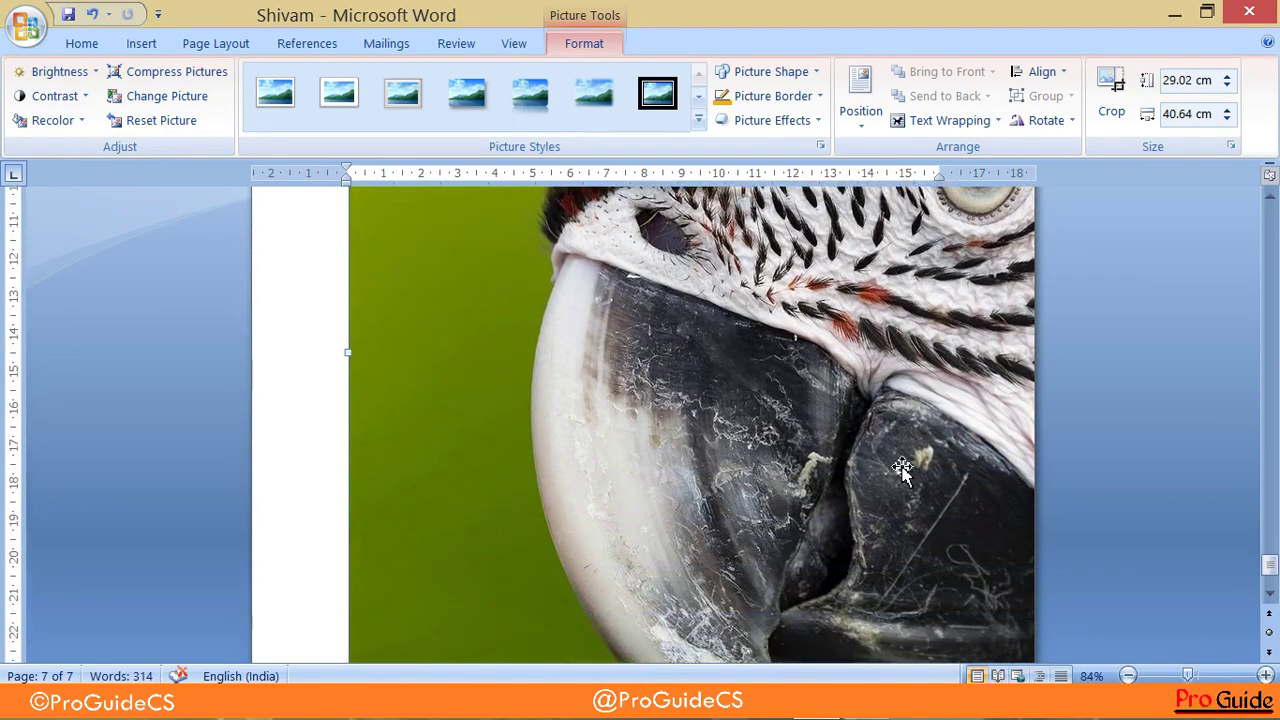
{"action": "scroll", "coordinate": [900, 468], "scroll_direction": "up", "scroll_amount": 2}
{"action": "scroll", "coordinate": [895, 462], "scroll_direction": "up", "scroll_amount": 2}
{"action": "scroll", "coordinate": [888, 456], "scroll_direction": "up", "scroll_amount": 5}
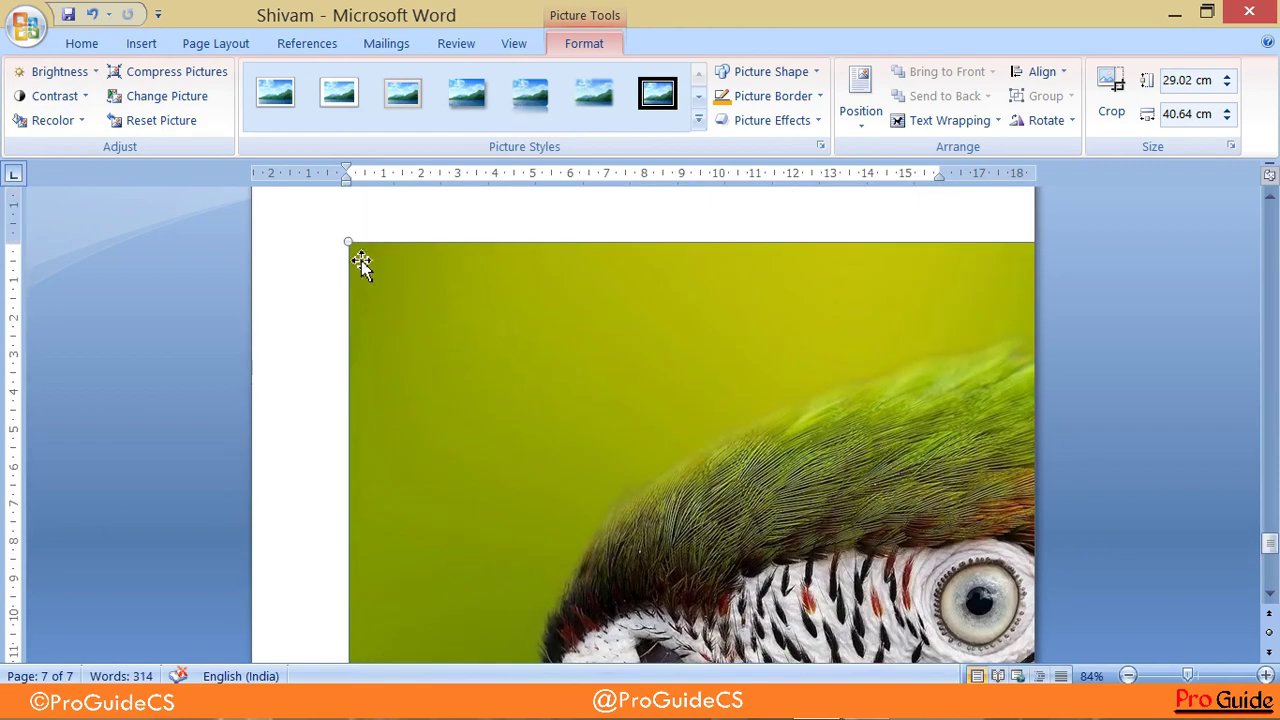
{"action": "left_click_drag", "start_coordinate": [346, 243], "coordinate": [940, 617]}
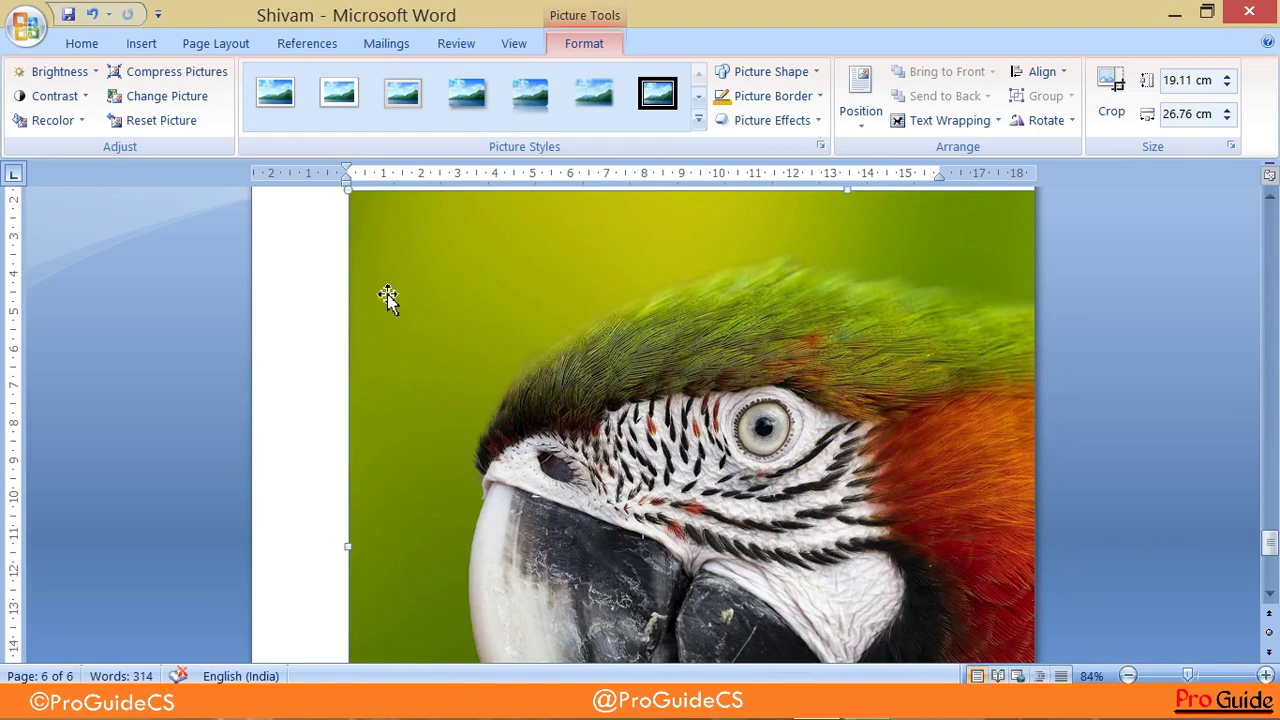
- Resize the parrot photo further until it settles at 8.51 × 11.92 cm
{"action": "scroll", "coordinate": [423, 428], "scroll_direction": "down", "scroll_amount": 4}
{"action": "scroll", "coordinate": [419, 446], "scroll_direction": "down", "scroll_amount": 3}
{"action": "scroll", "coordinate": [419, 446], "scroll_direction": "down", "scroll_amount": 3}
{"action": "left_click_drag", "start_coordinate": [349, 425], "coordinate": [880, 270]}
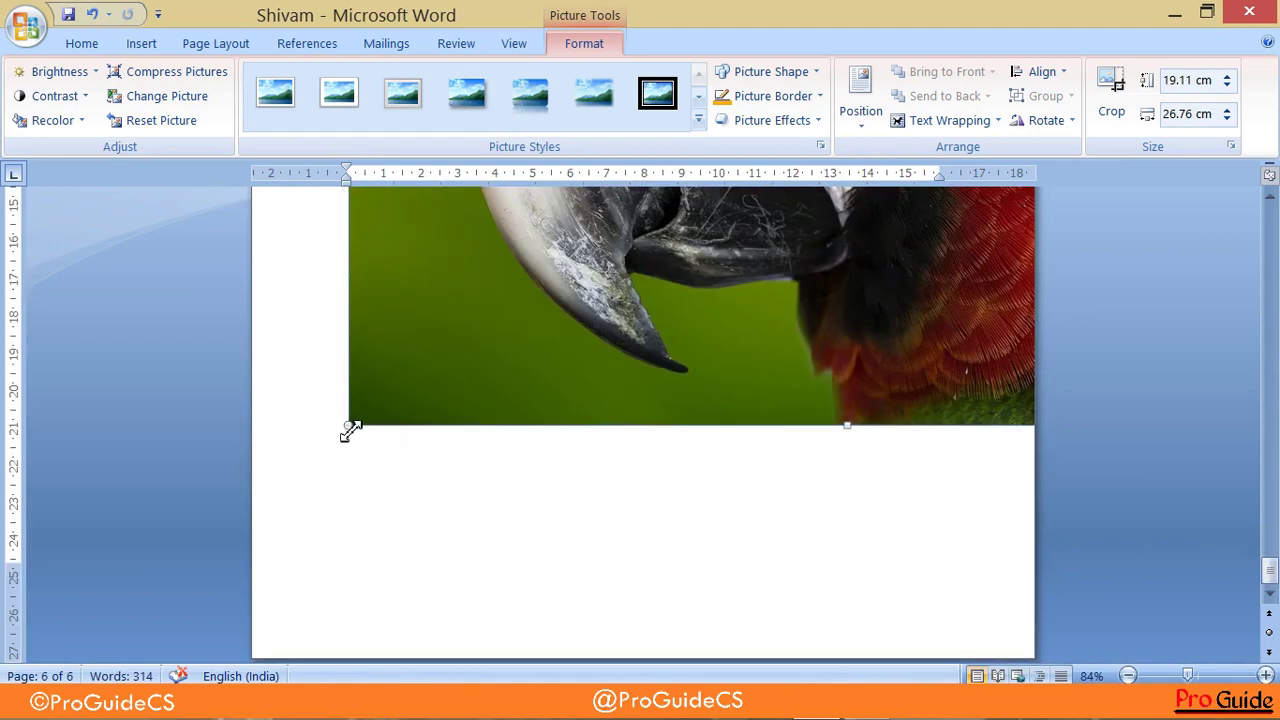
{"action": "scroll", "coordinate": [814, 378], "scroll_direction": "up", "scroll_amount": 2}
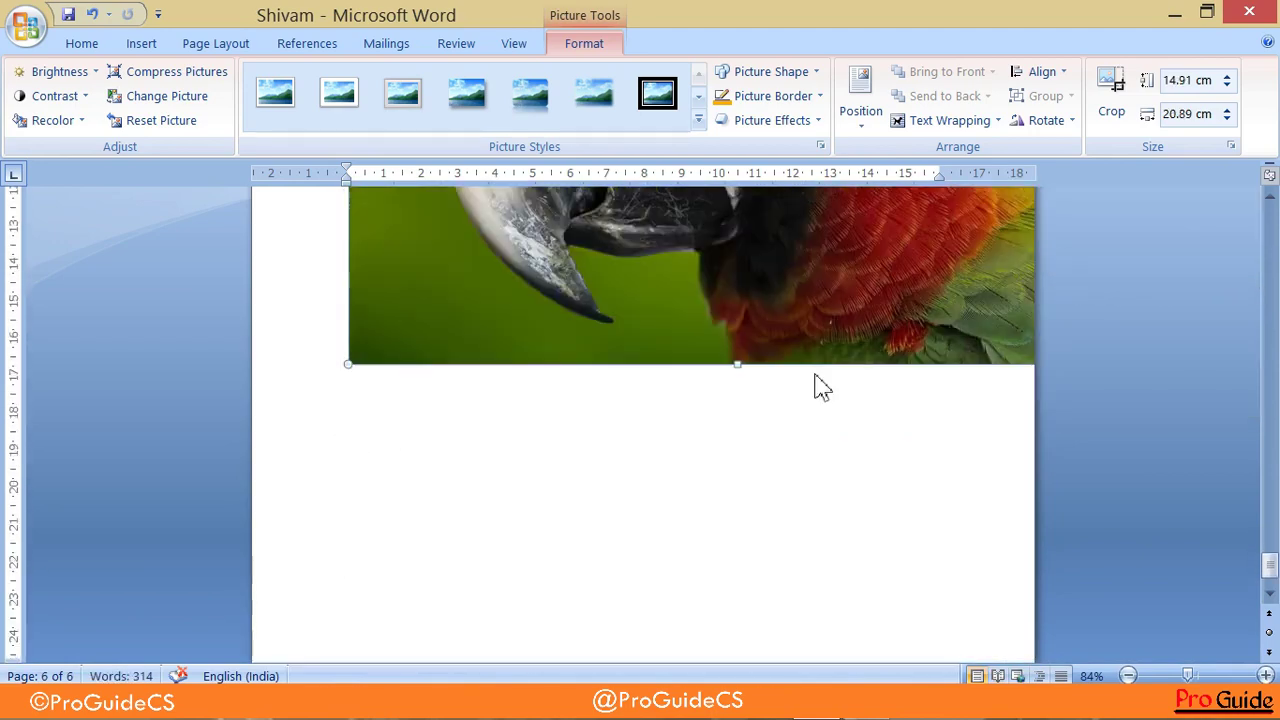
{"action": "scroll", "coordinate": [814, 378], "scroll_direction": "up", "scroll_amount": 3}
{"action": "scroll", "coordinate": [814, 378], "scroll_direction": "up", "scroll_amount": 5}
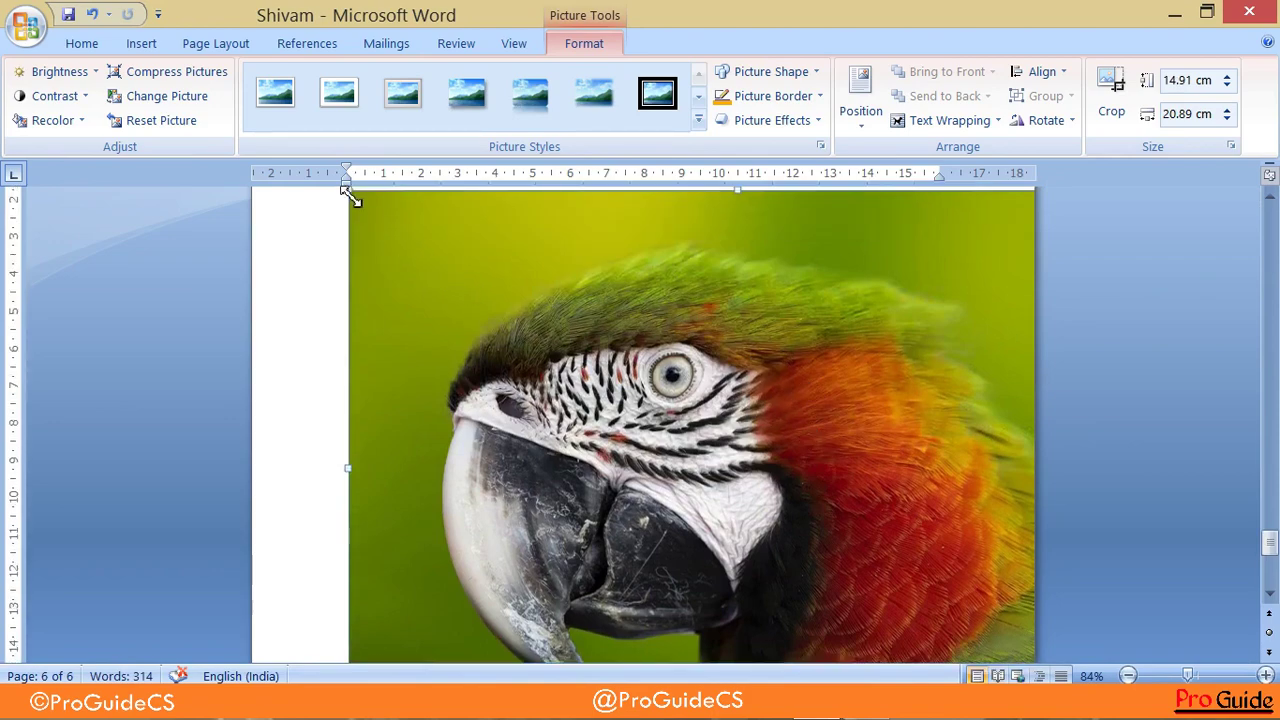
{"action": "left_click_drag", "start_coordinate": [349, 196], "coordinate": [1068, 575]}
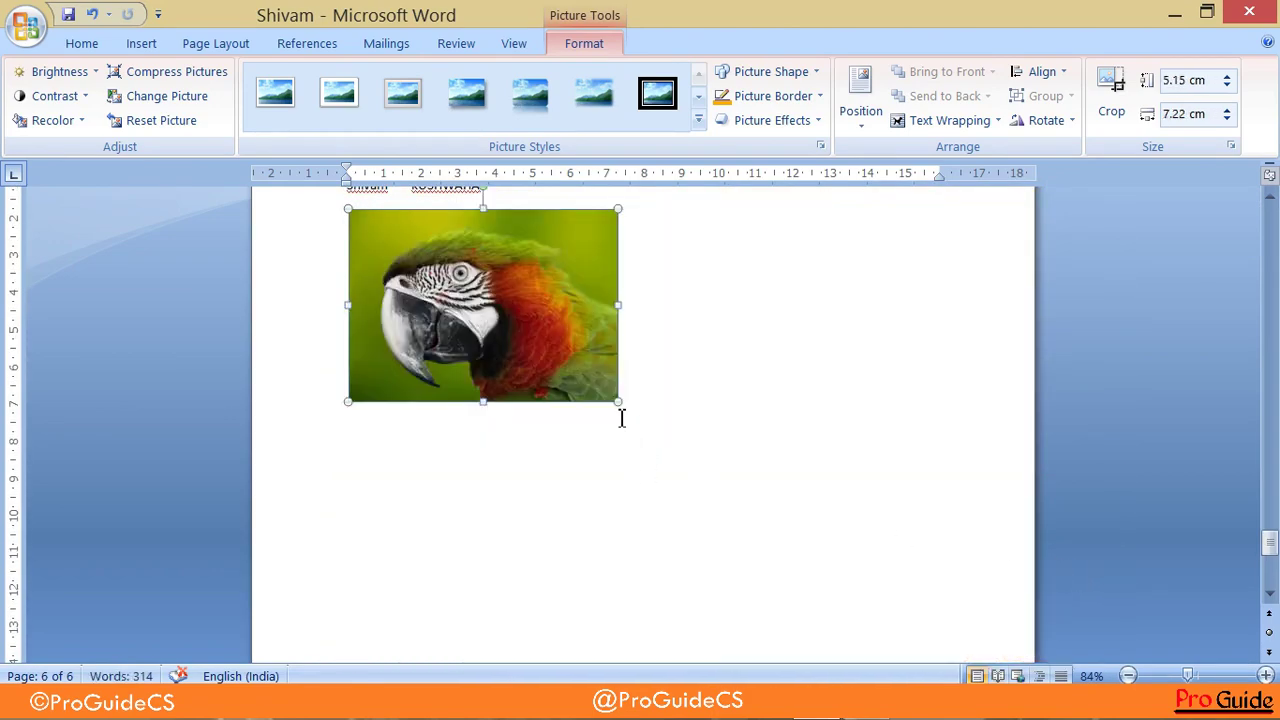
{"action": "left_click_drag", "start_coordinate": [622, 399], "coordinate": [793, 525]}
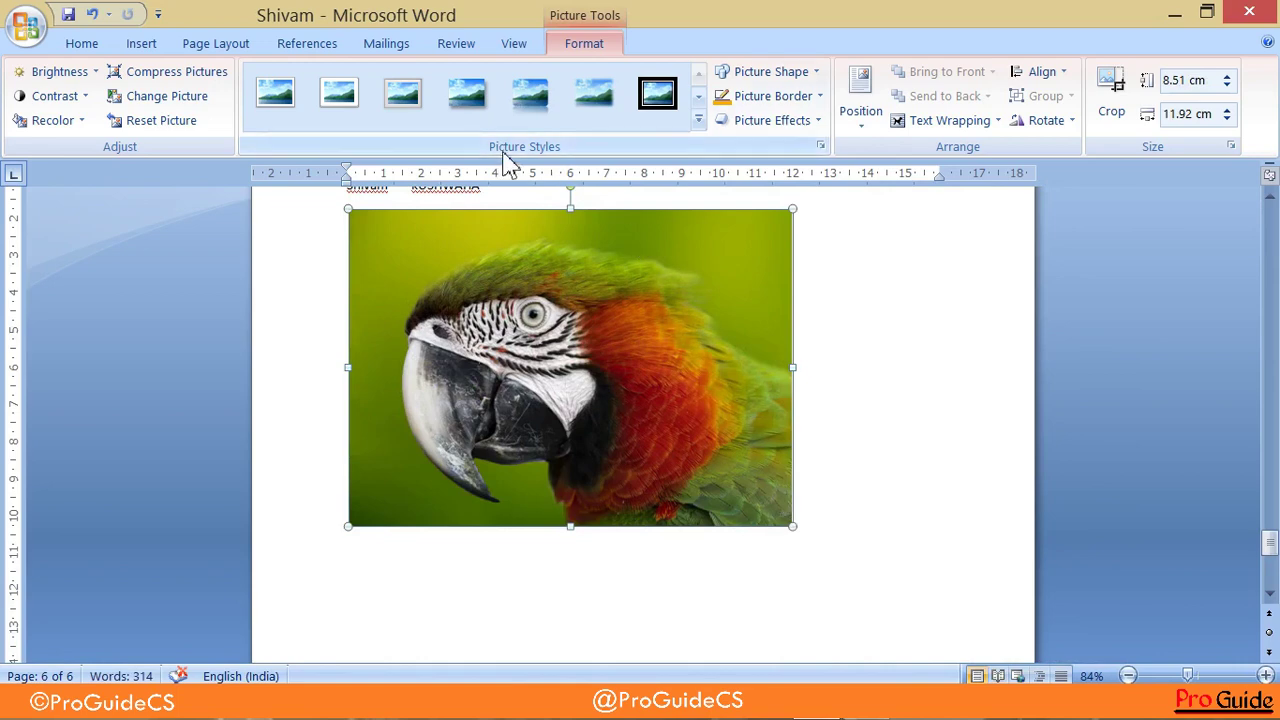
- Try several picture styles, settling on Double Frame, Black for the parrot photo
{"action": "scroll", "coordinate": [572, 328], "scroll_direction": "up", "scroll_amount": 2}
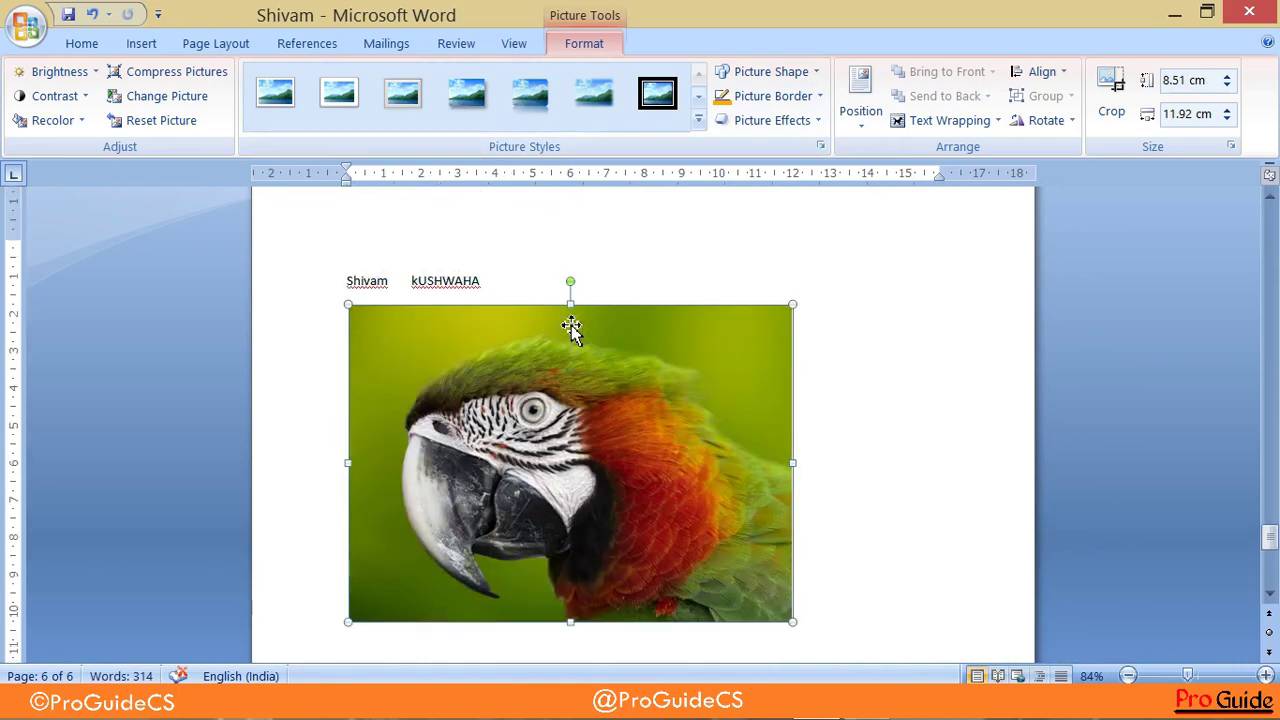
{"action": "left_click", "coordinate": [698, 119]}
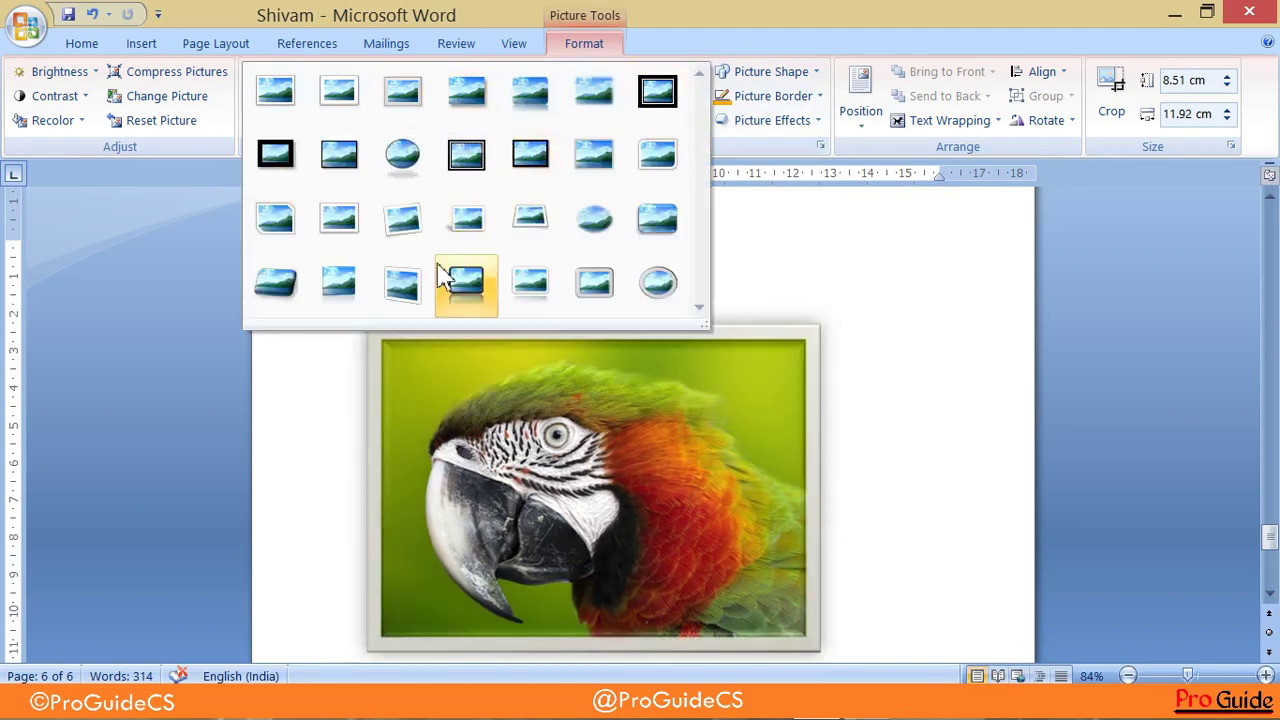
{"action": "left_click", "coordinate": [466, 286]}
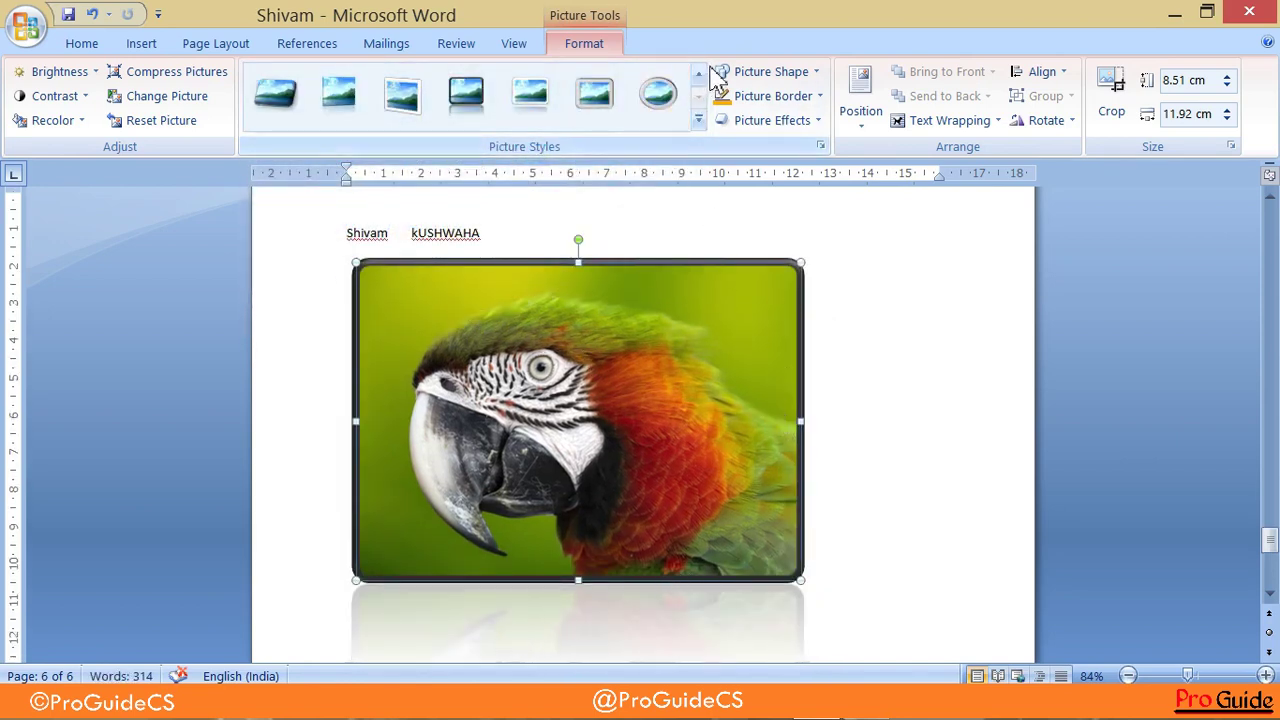
{"action": "left_click", "coordinate": [672, 112]}
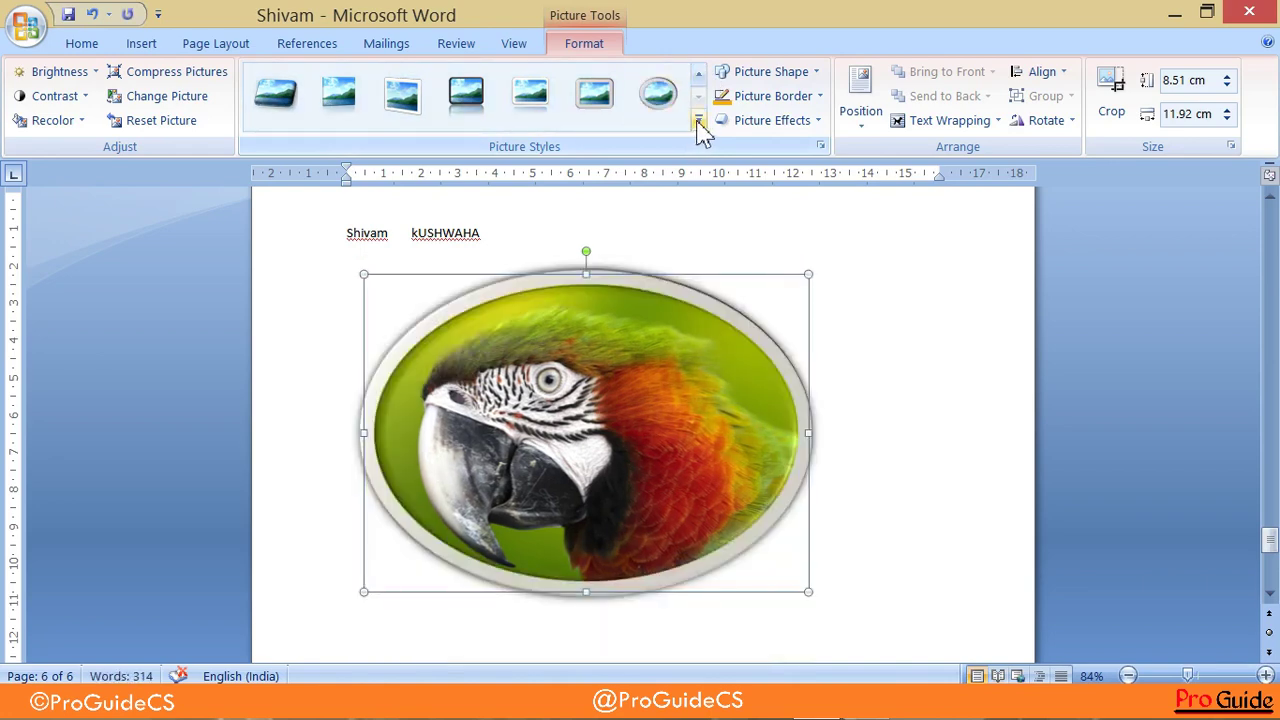
{"action": "left_click", "coordinate": [698, 120]}
{"action": "left_click", "coordinate": [658, 93]}
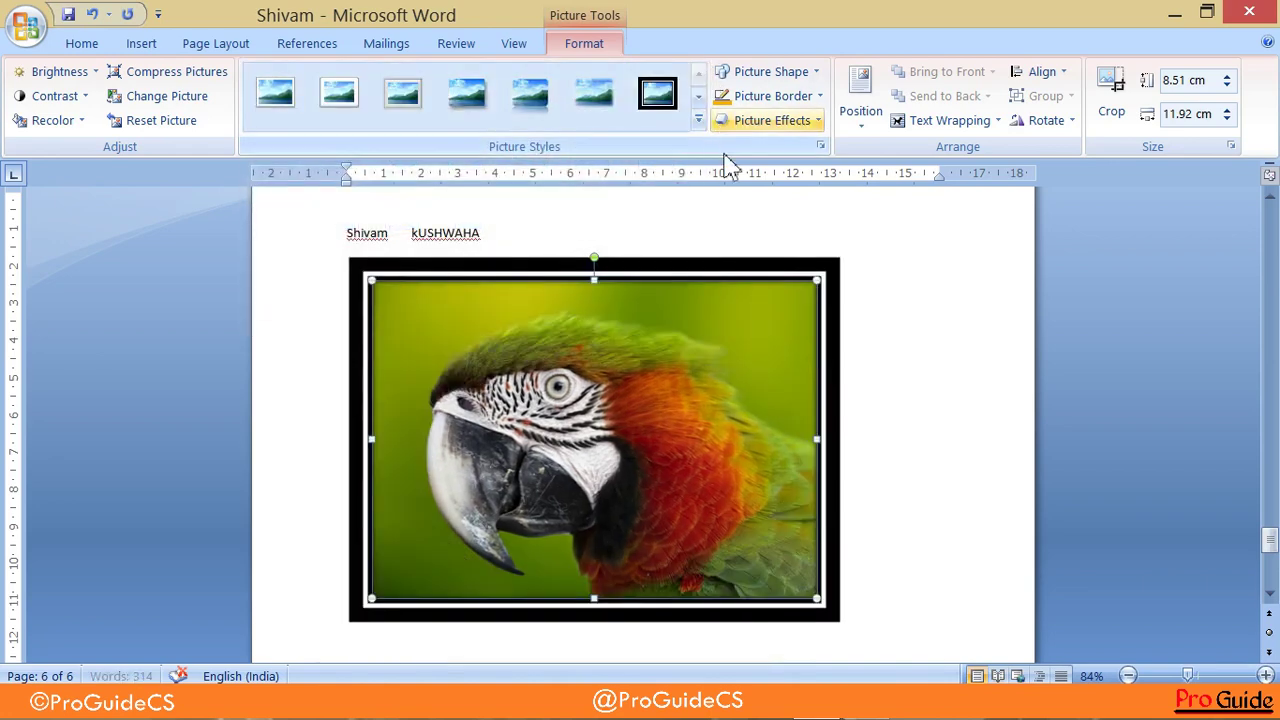
{"action": "left_click", "coordinate": [922, 308]}
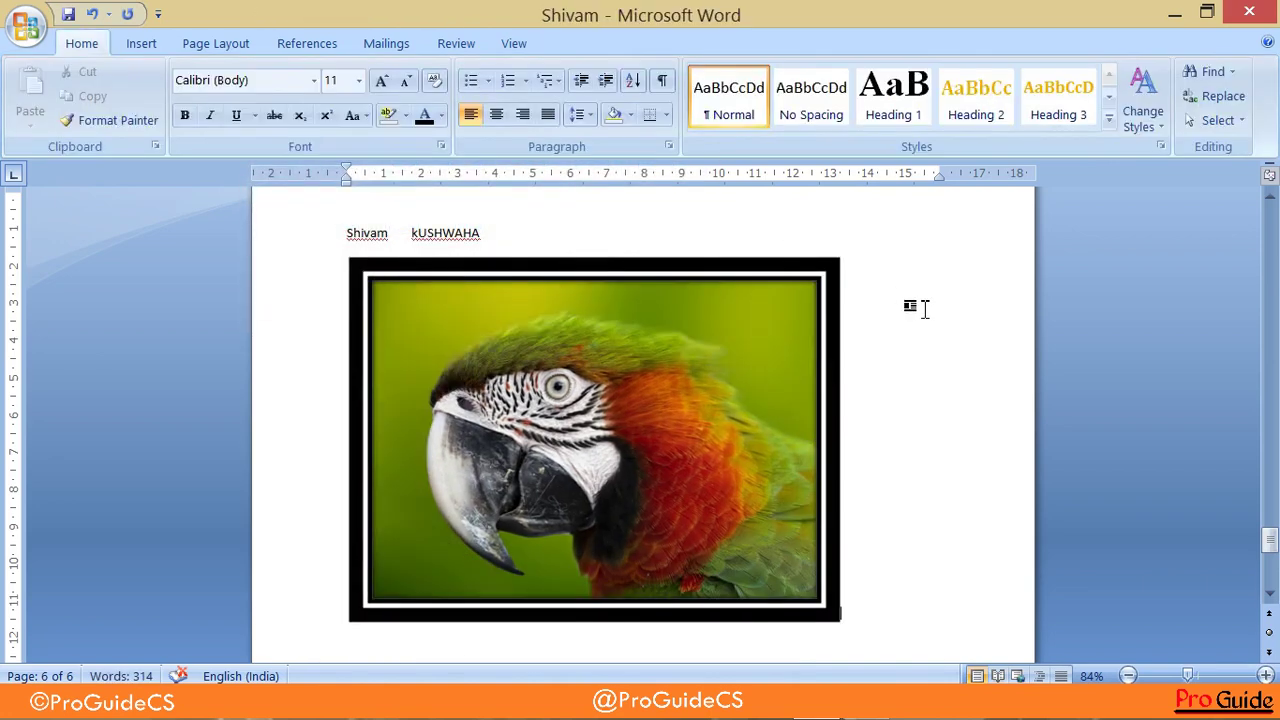
{"action": "left_click", "coordinate": [782, 381]}
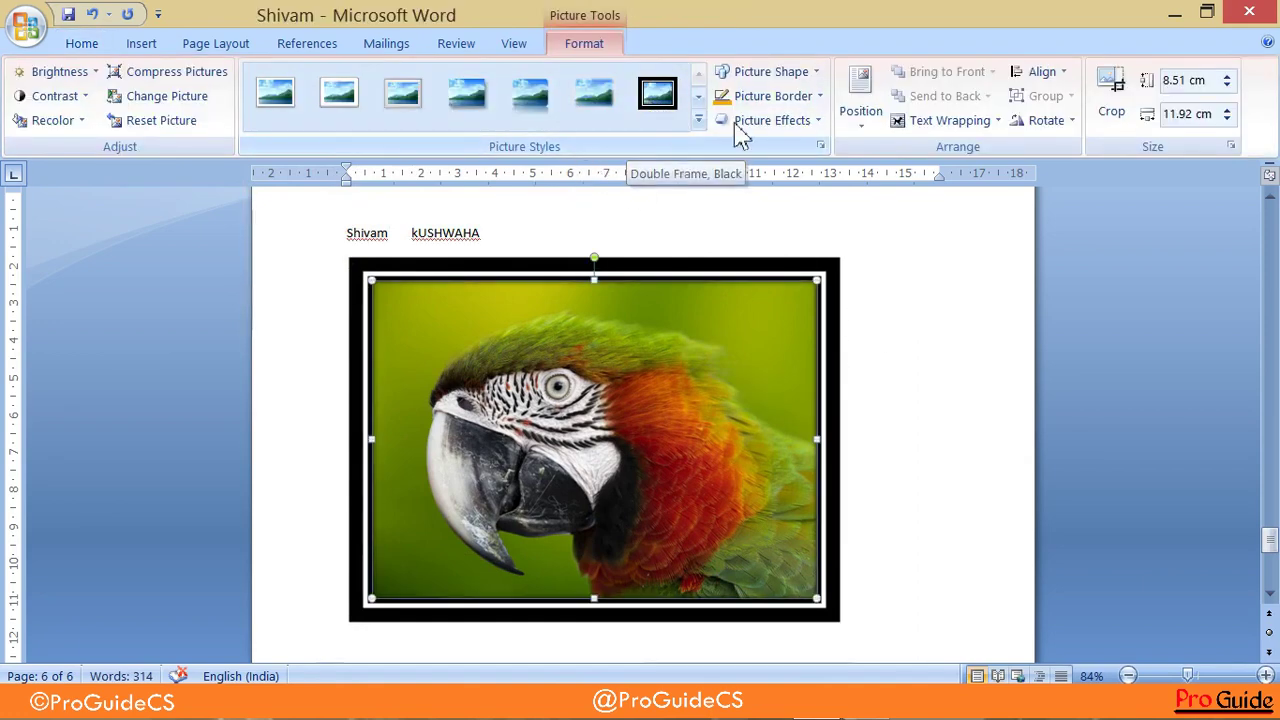
- Try the Oval picture shape on the framed parrot photo
{"action": "left_click", "coordinate": [788, 74]}
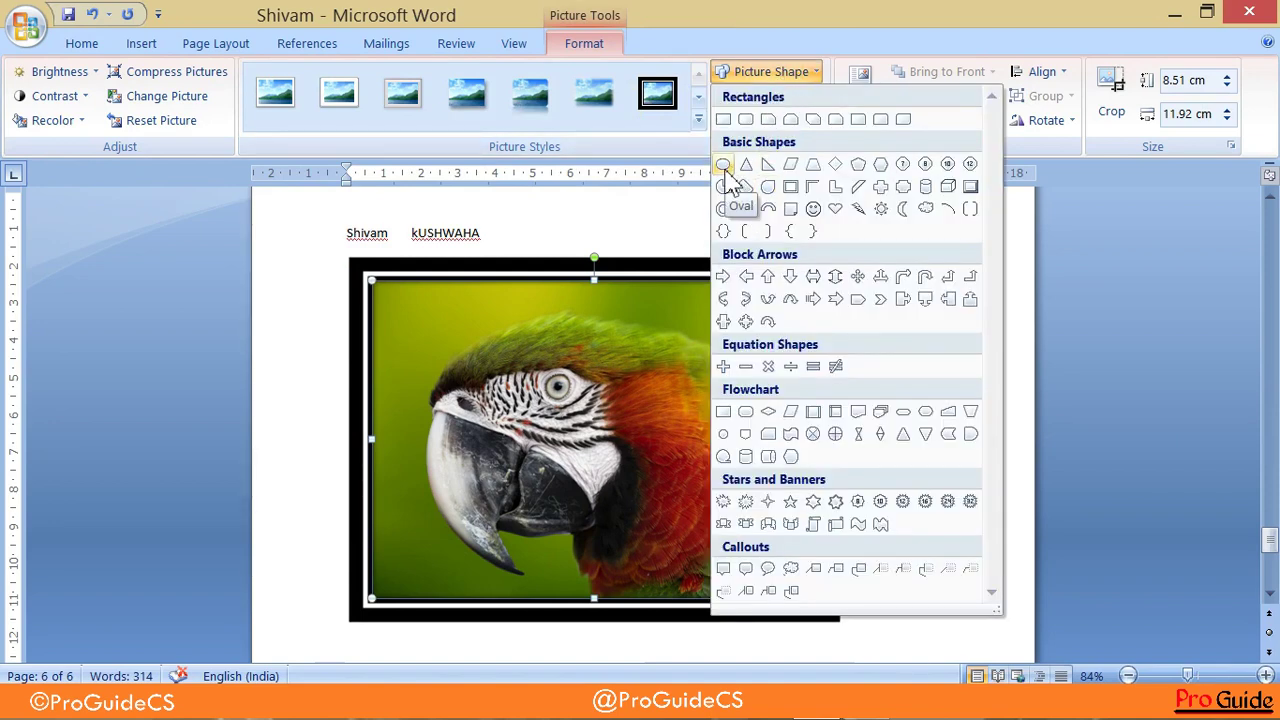
{"action": "left_click", "coordinate": [724, 167]}
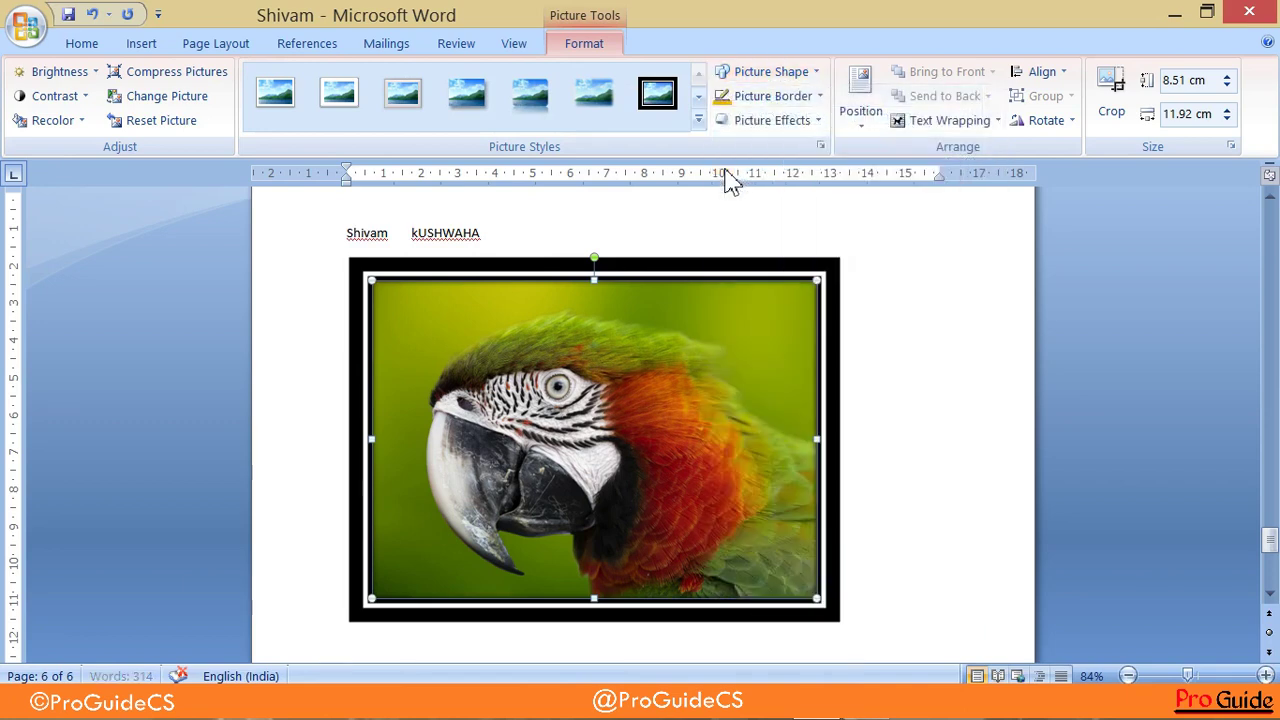
{"action": "left_click", "coordinate": [751, 74]}
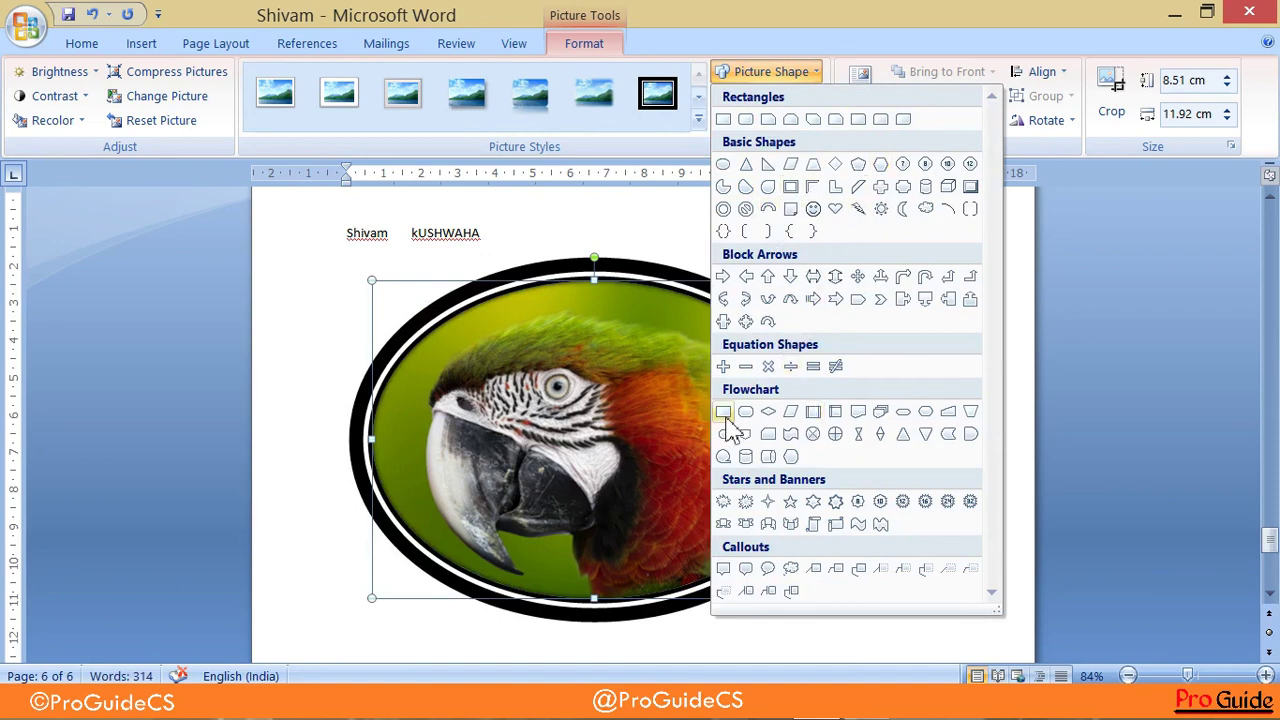
{"action": "key", "text": "Escape"}
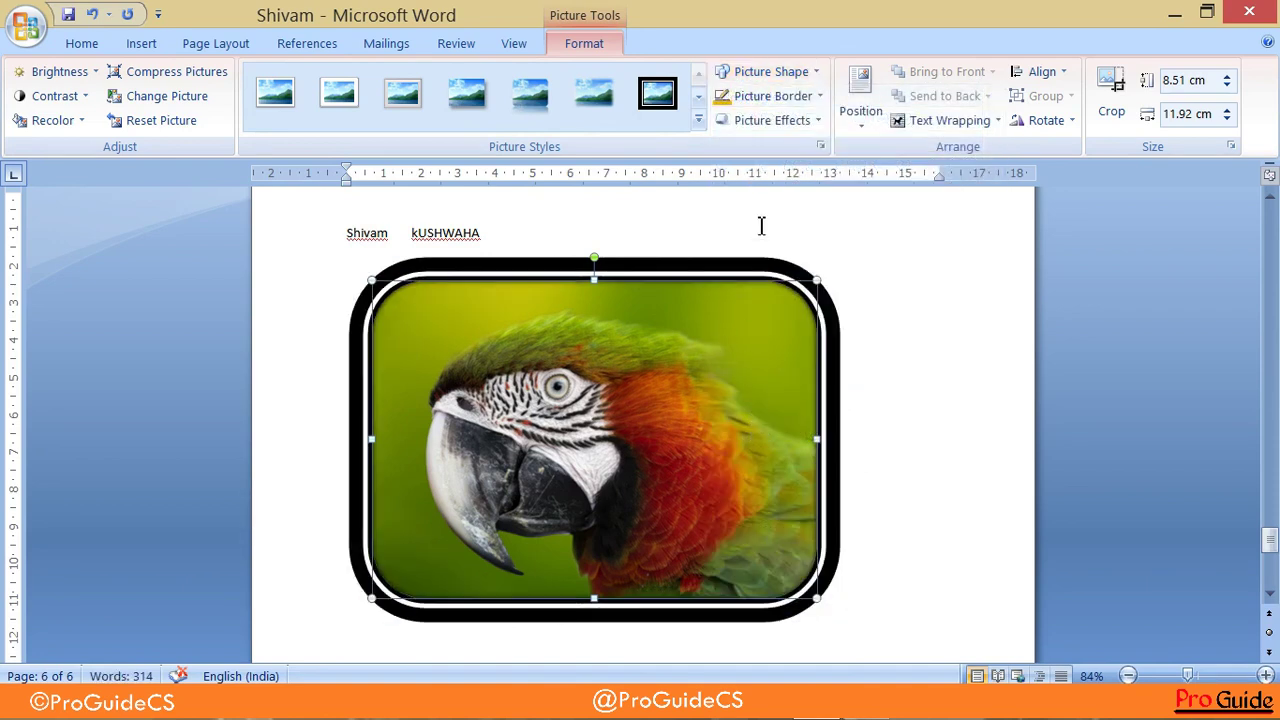
- Try a crosshair flowchart shape, undo it, then preview border colours on the photo
{"action": "left_click", "coordinate": [770, 72]}
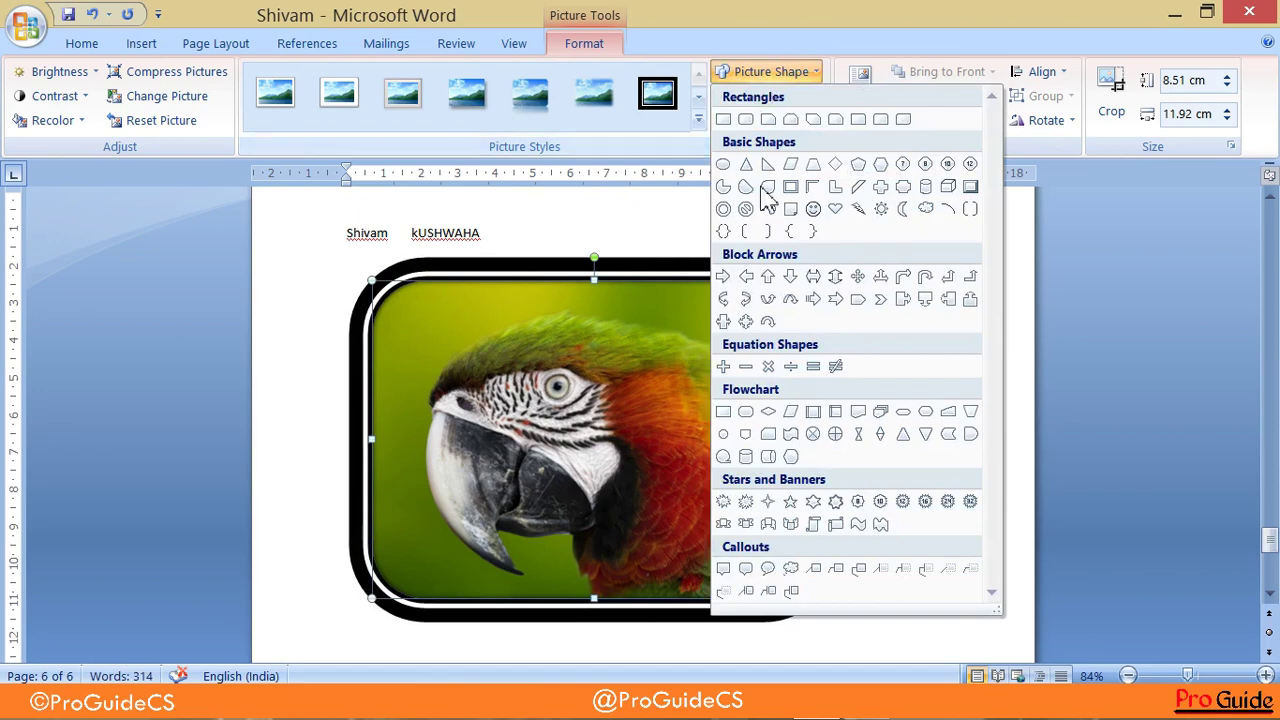
{"action": "left_click", "coordinate": [836, 436]}
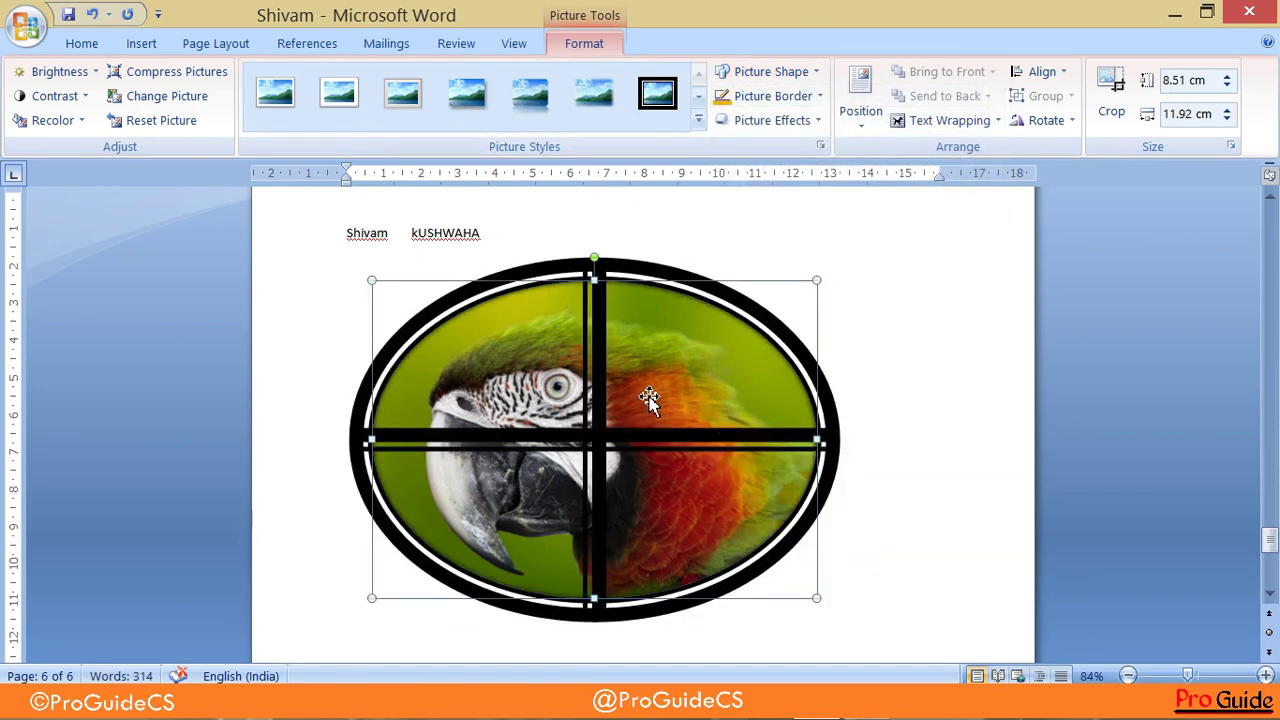
{"action": "key", "text": "ctrl+z"}
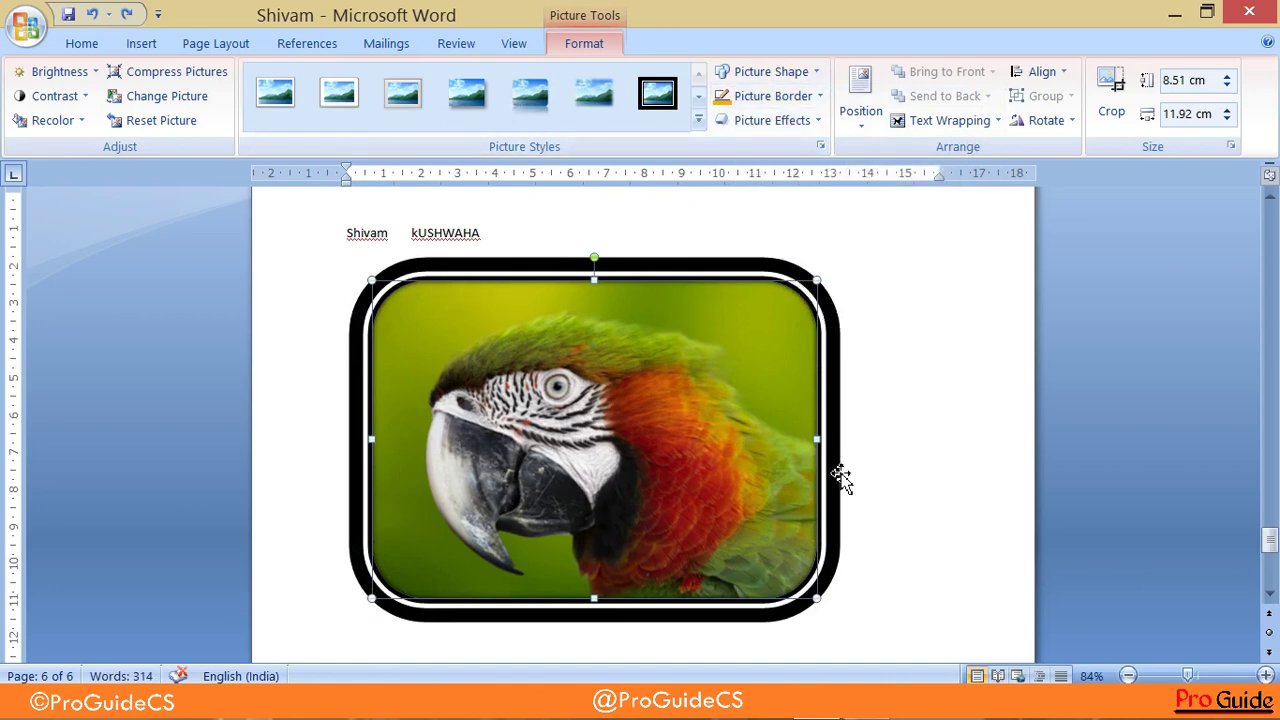
{"action": "left_click", "coordinate": [752, 72]}
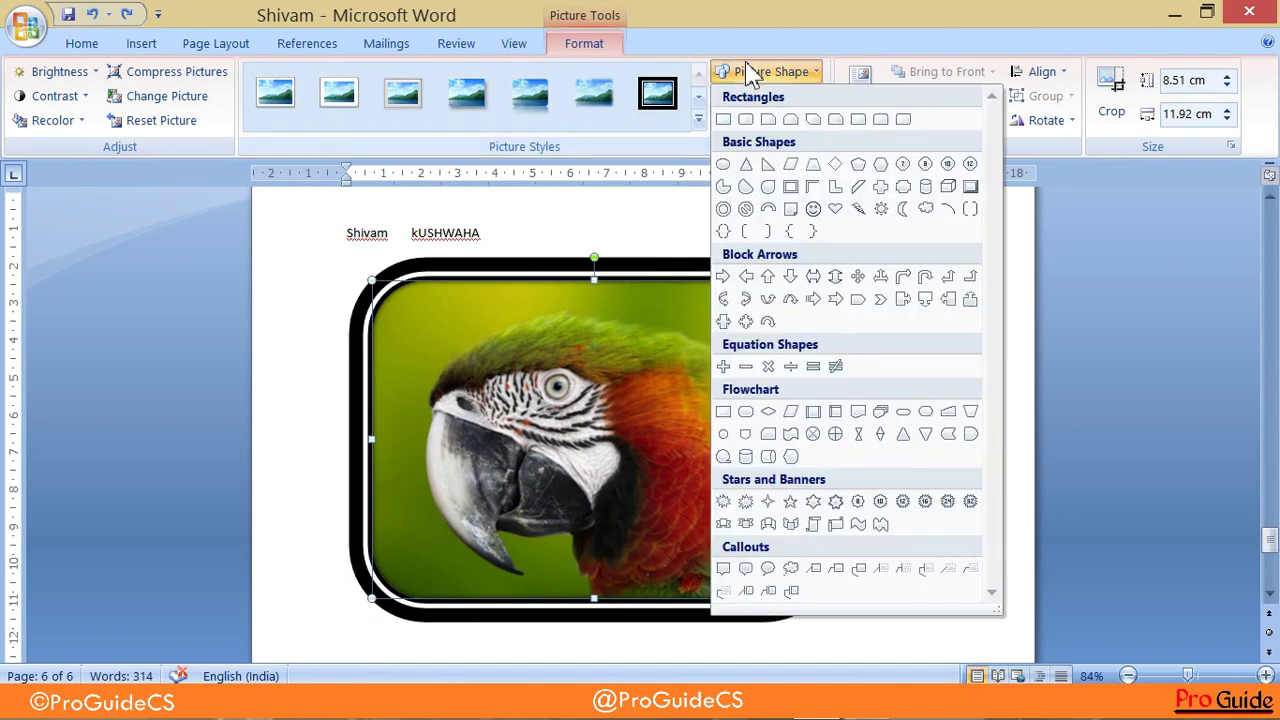
{"action": "left_click", "coordinate": [710, 195]}
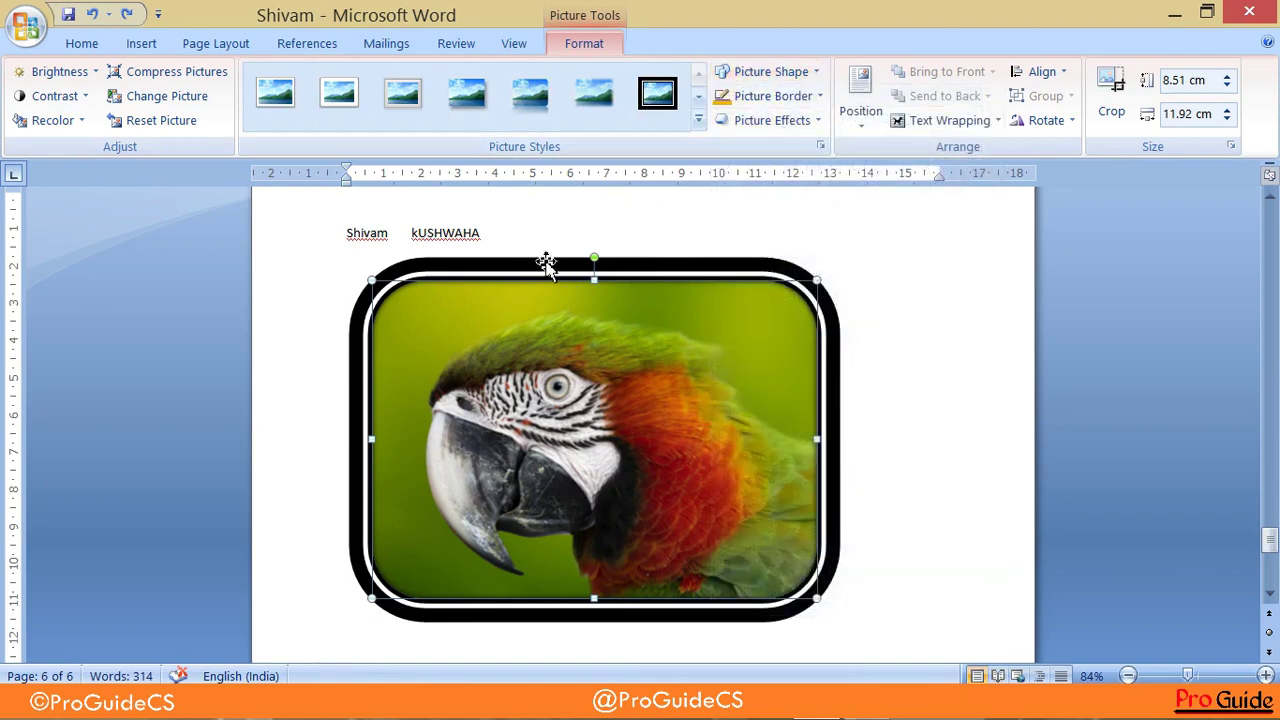
{"action": "left_click", "coordinate": [769, 97]}
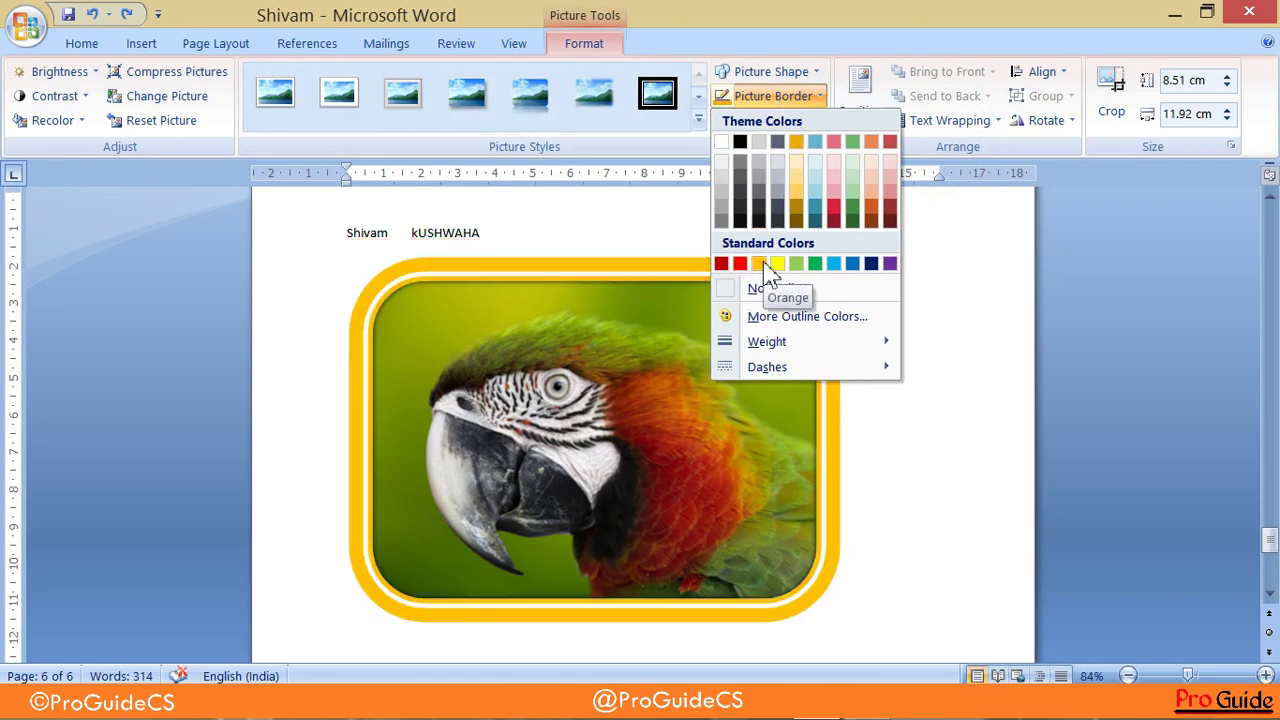
- Give the photo a green border, weighted 1½ pt and then 3 pt
{"action": "left_click", "coordinate": [818, 266]}
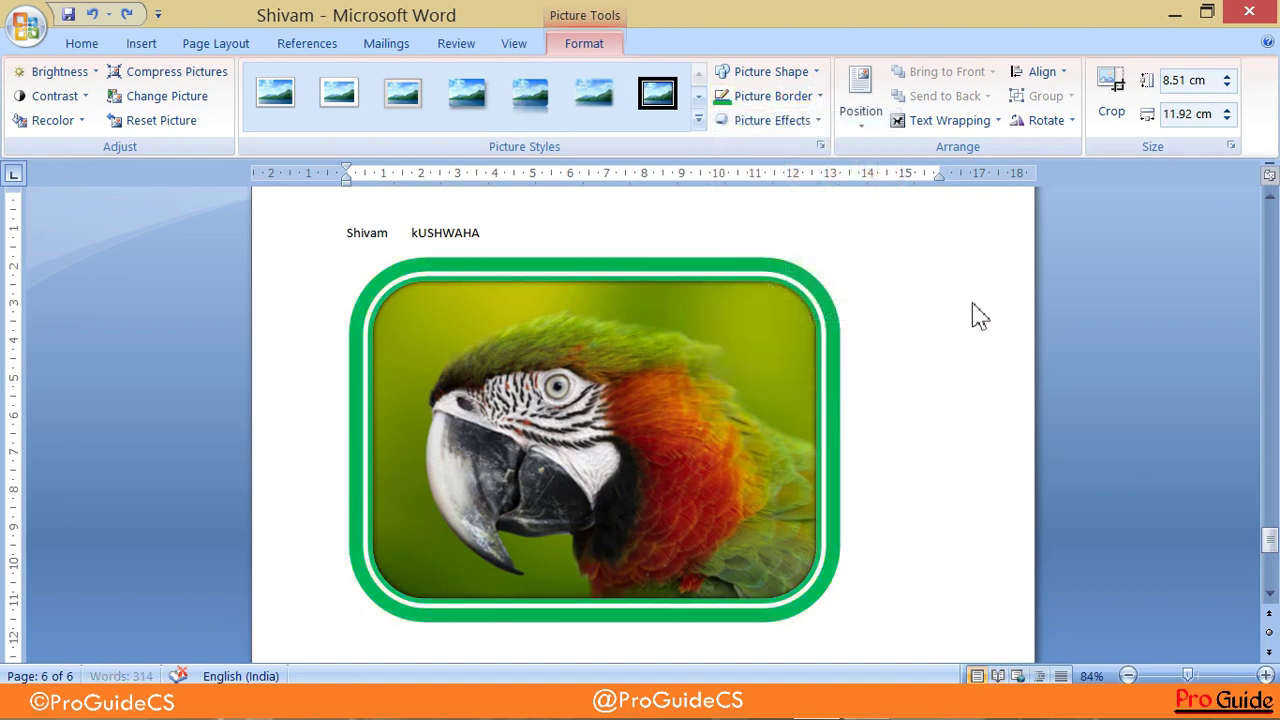
{"action": "left_click", "coordinate": [766, 96]}
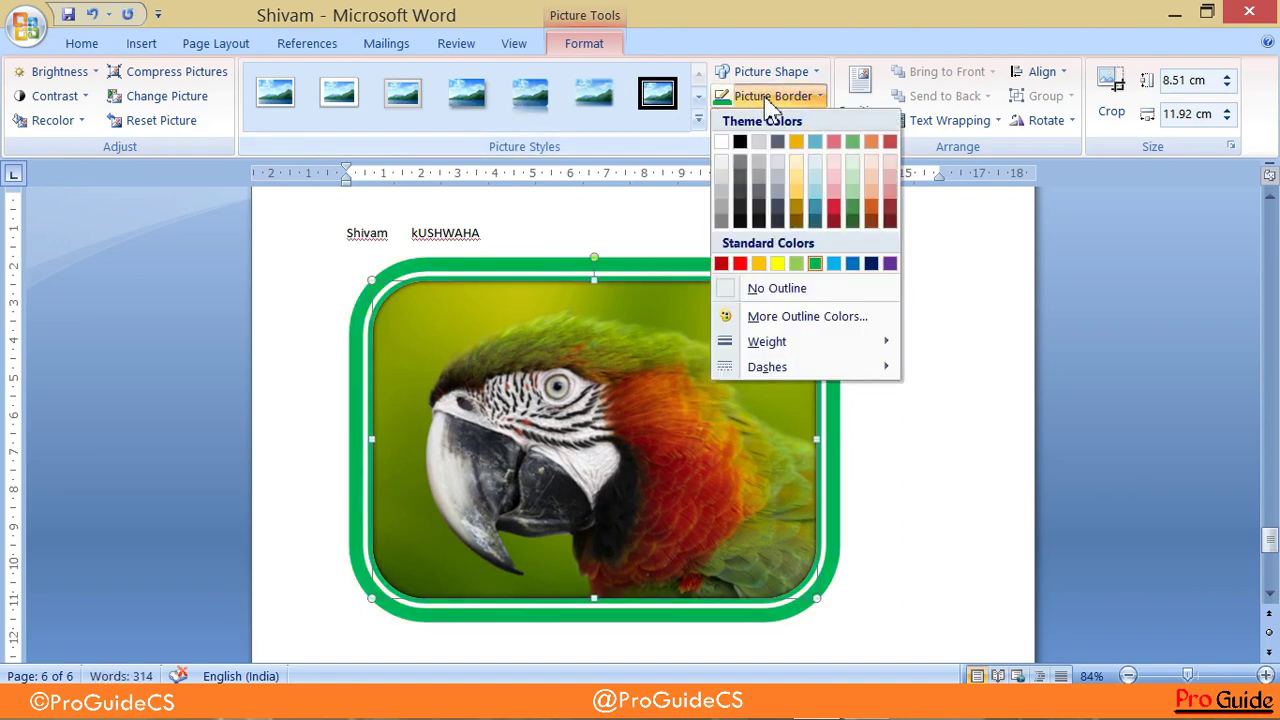
{"action": "mouse_move", "coordinate": [766, 348]}
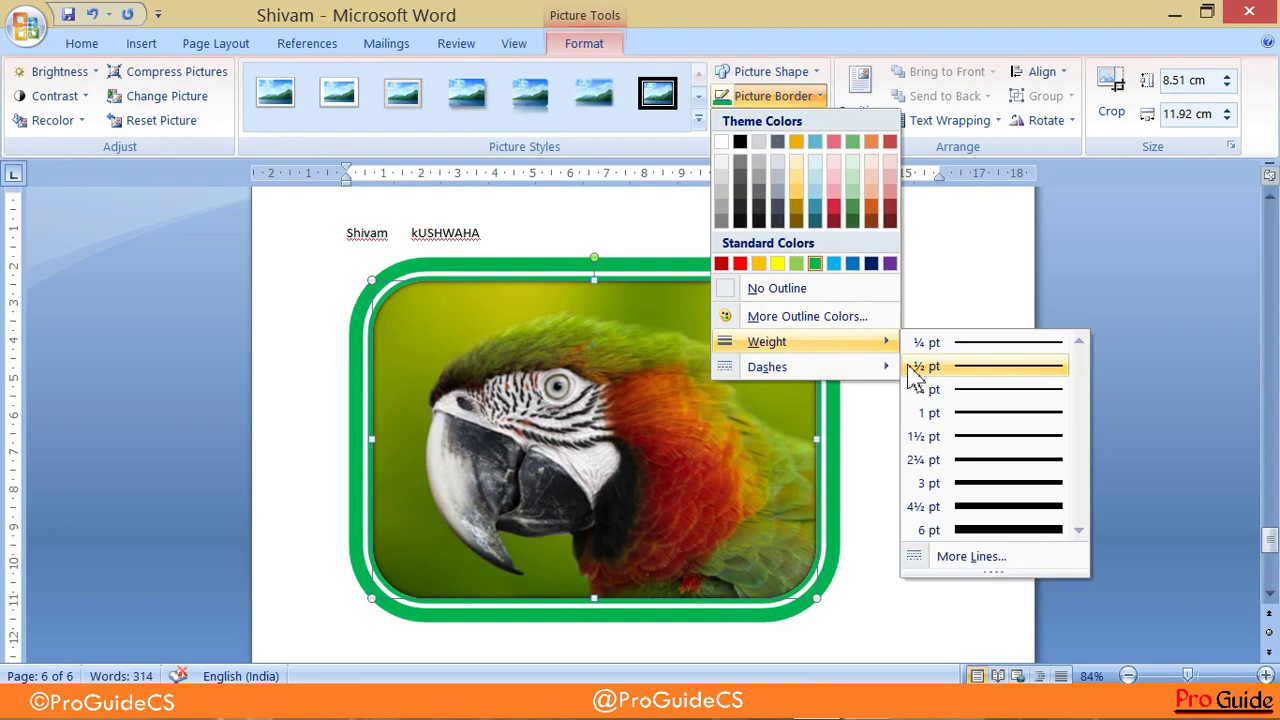
{"action": "left_click", "coordinate": [958, 444]}
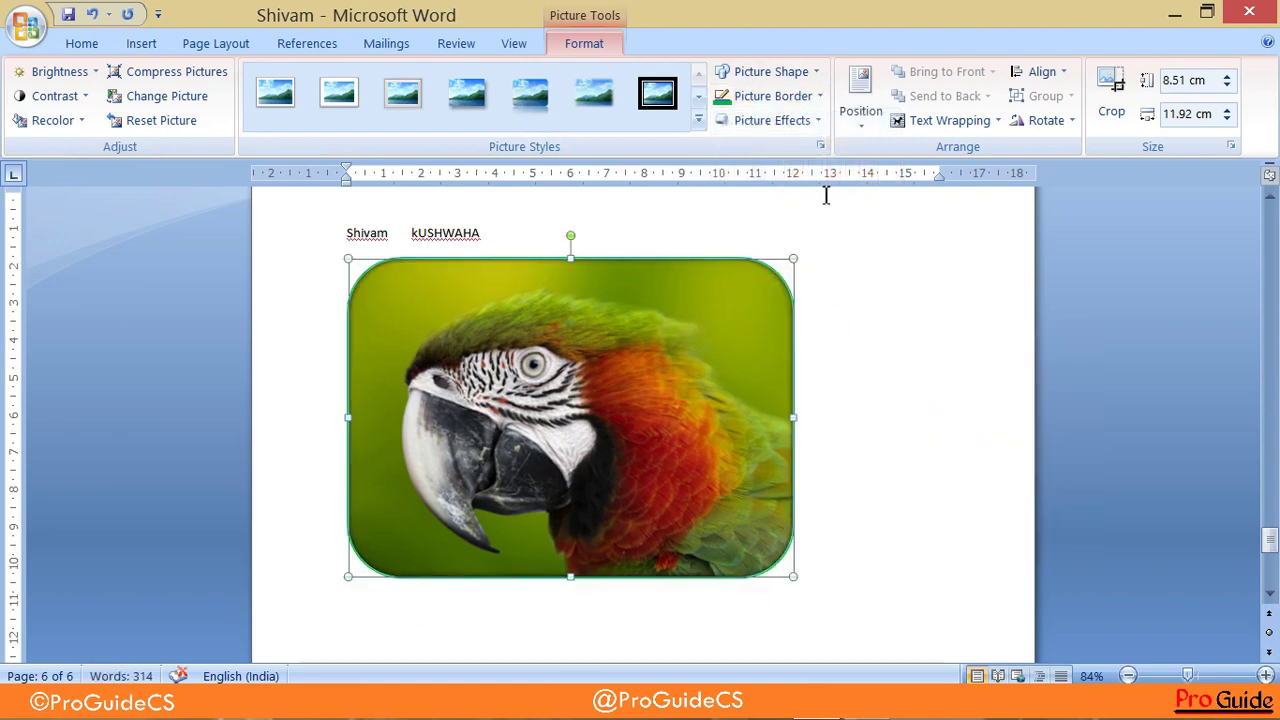
{"action": "left_click", "coordinate": [785, 96]}
{"action": "mouse_move", "coordinate": [820, 345]}
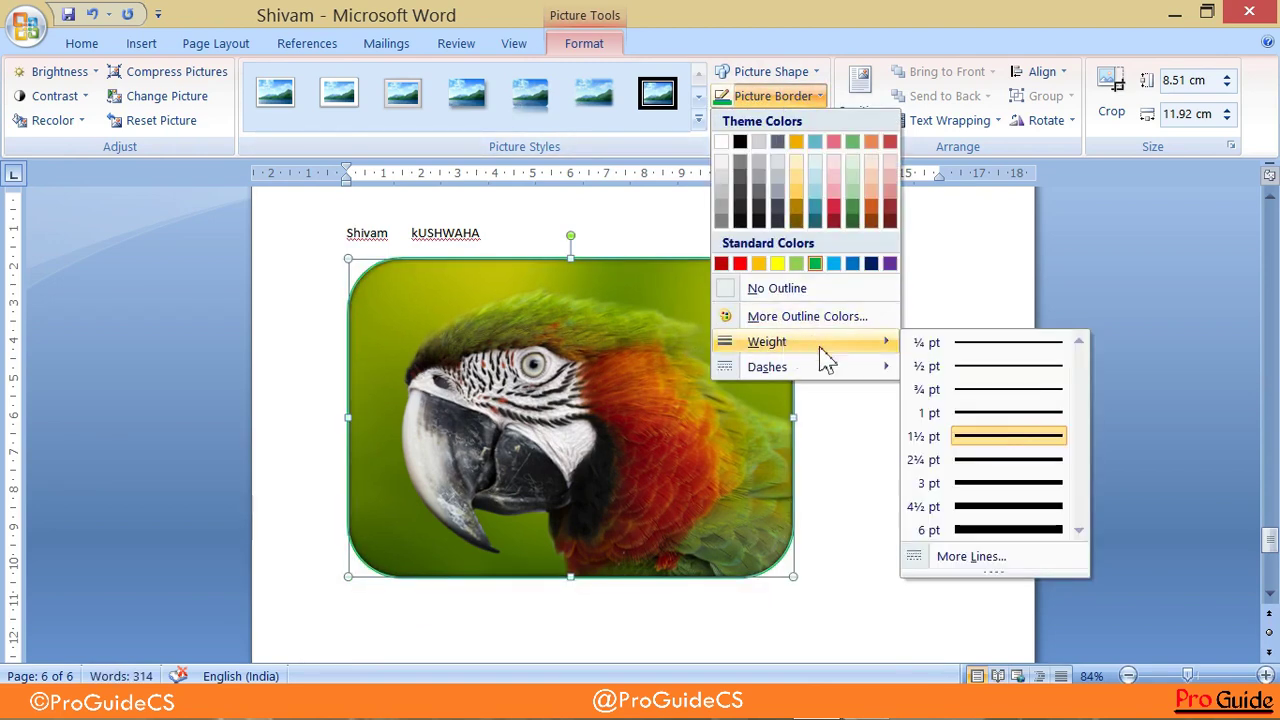
{"action": "left_click", "coordinate": [1018, 484]}
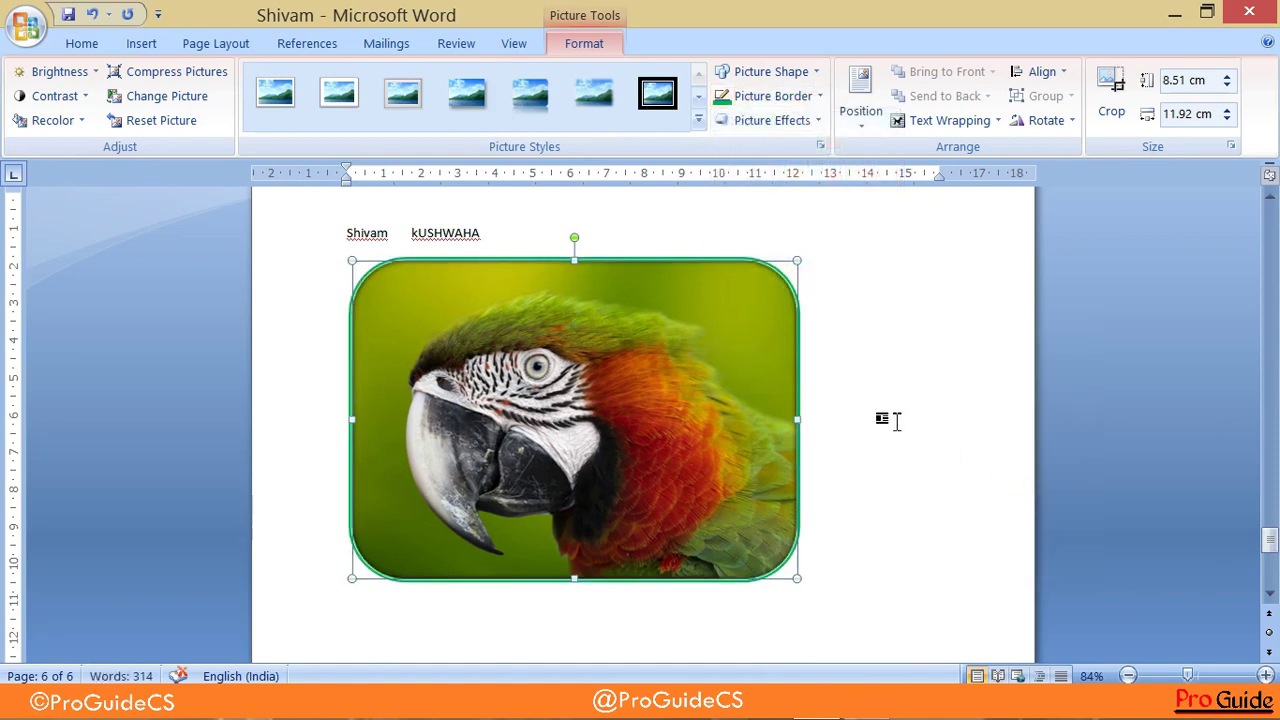
{"action": "left_click", "coordinate": [883, 412]}
{"action": "left_click", "coordinate": [709, 394]}
- Apply a parallel 3-D rotation and a pink glow to the parrot photo
{"action": "left_click", "coordinate": [766, 126]}
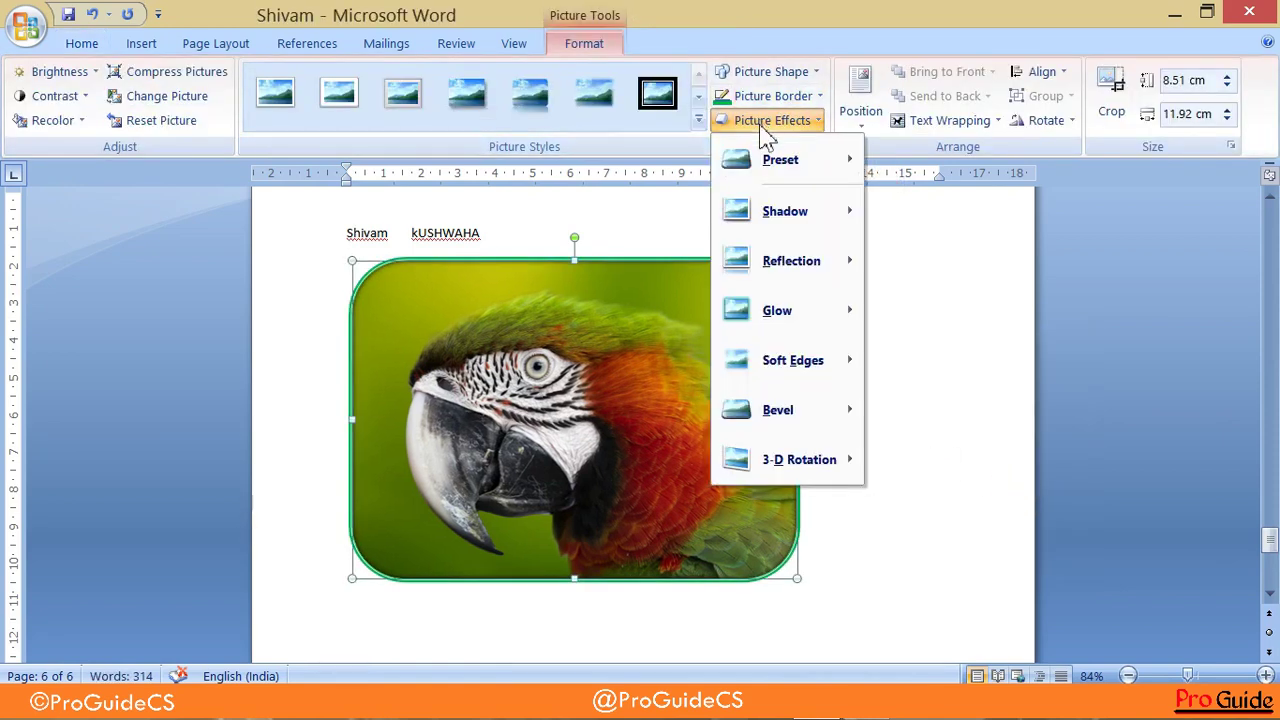
{"action": "mouse_move", "coordinate": [800, 465]}
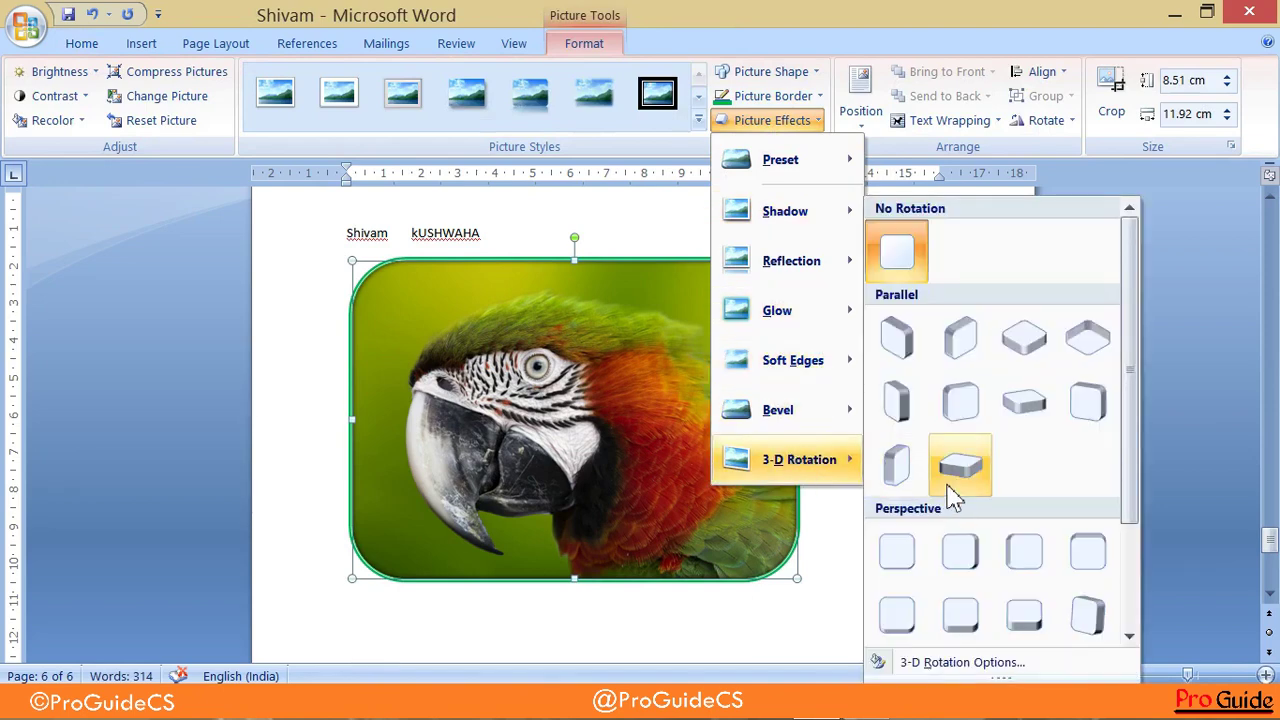
{"action": "left_click", "coordinate": [916, 410]}
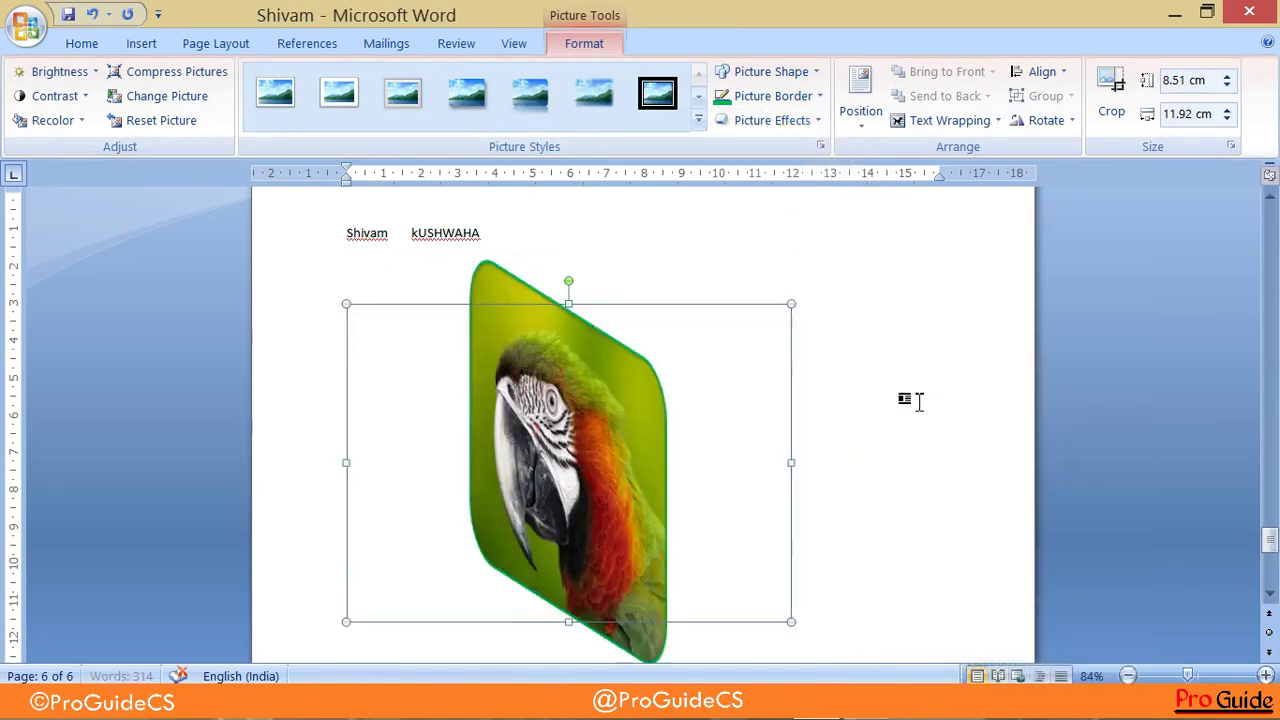
{"action": "left_click", "coordinate": [760, 120]}
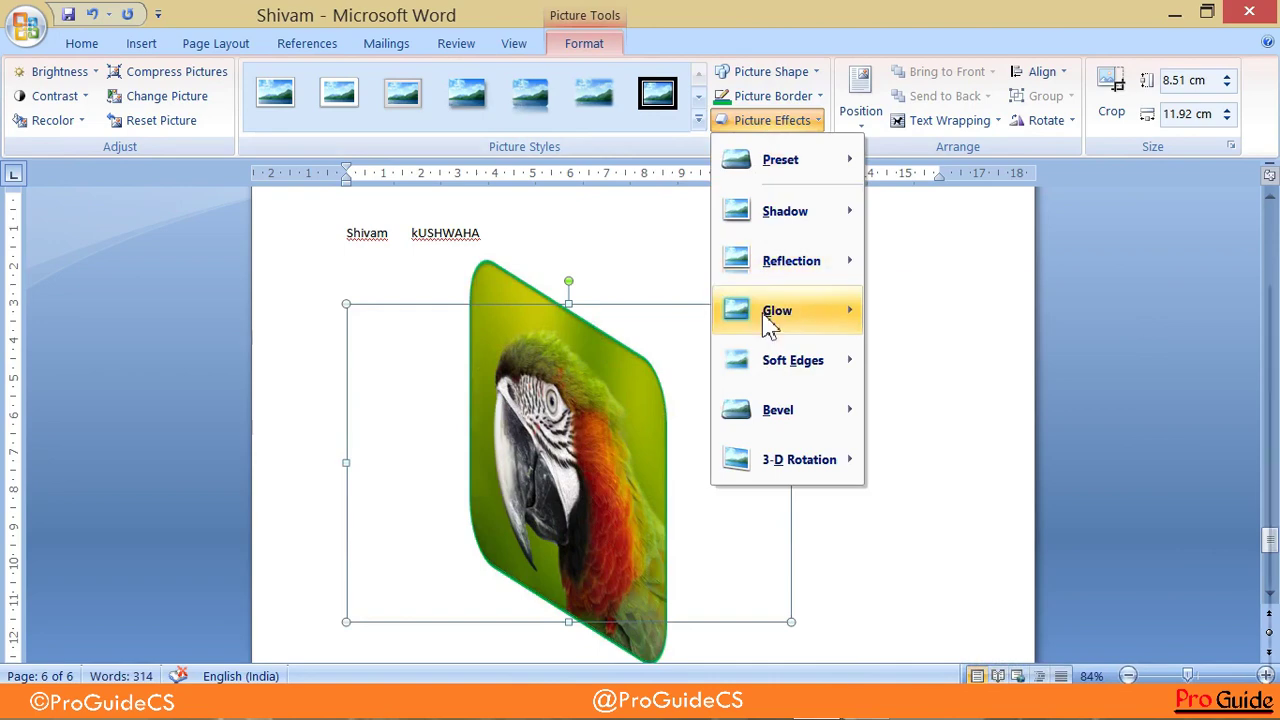
{"action": "mouse_move", "coordinate": [766, 318]}
{"action": "left_click", "coordinate": [1024, 488]}
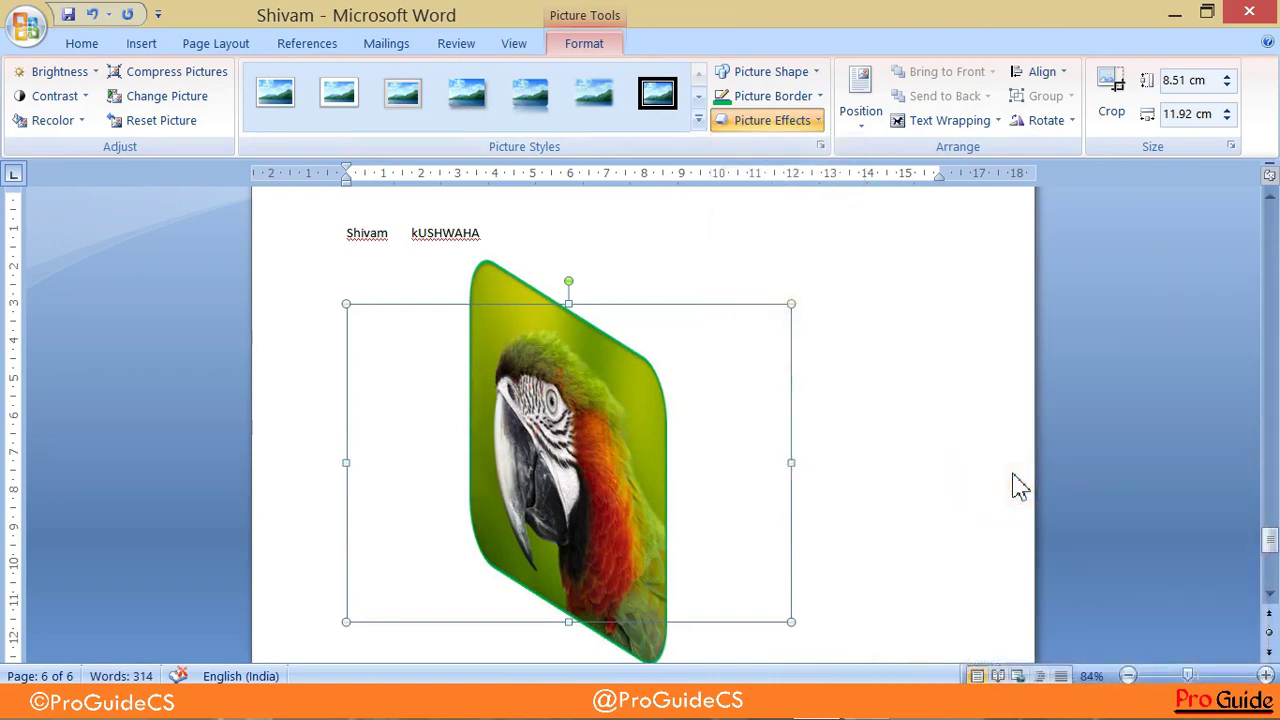
- Drop the 3-D rotation and give the picture a bevel preset instead
{"action": "left_click", "coordinate": [755, 122]}
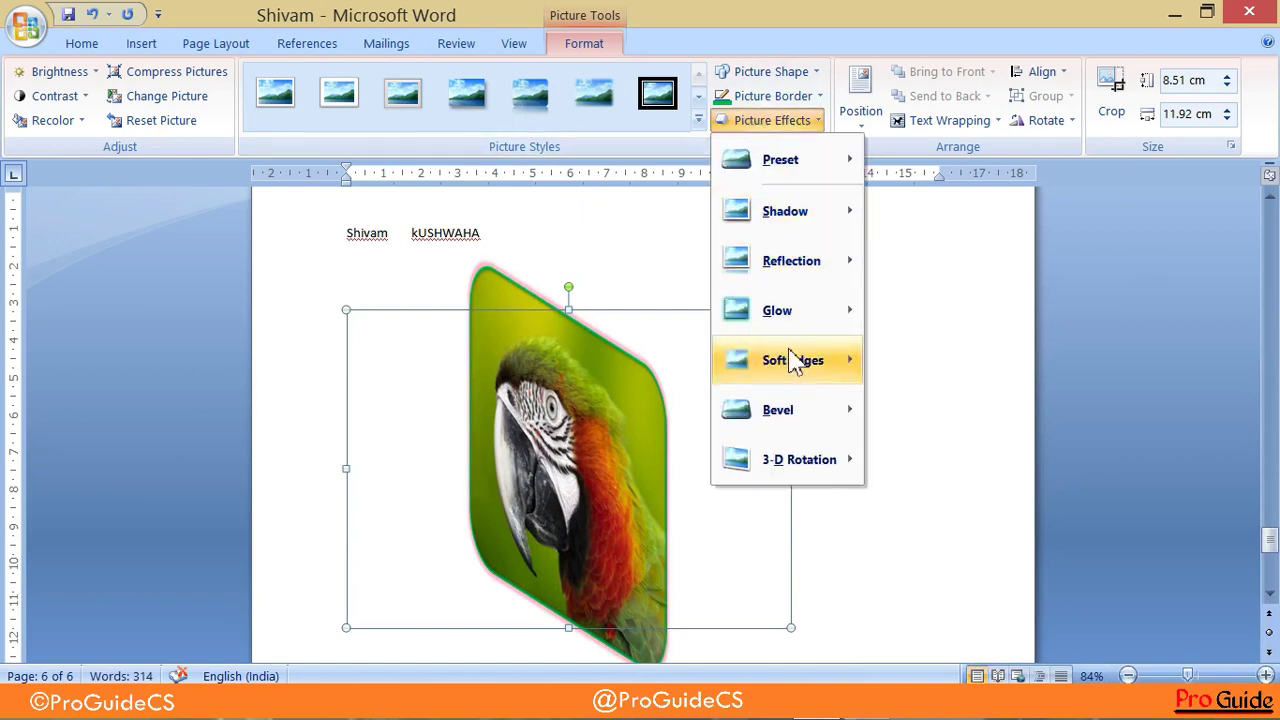
{"action": "mouse_move", "coordinate": [805, 460]}
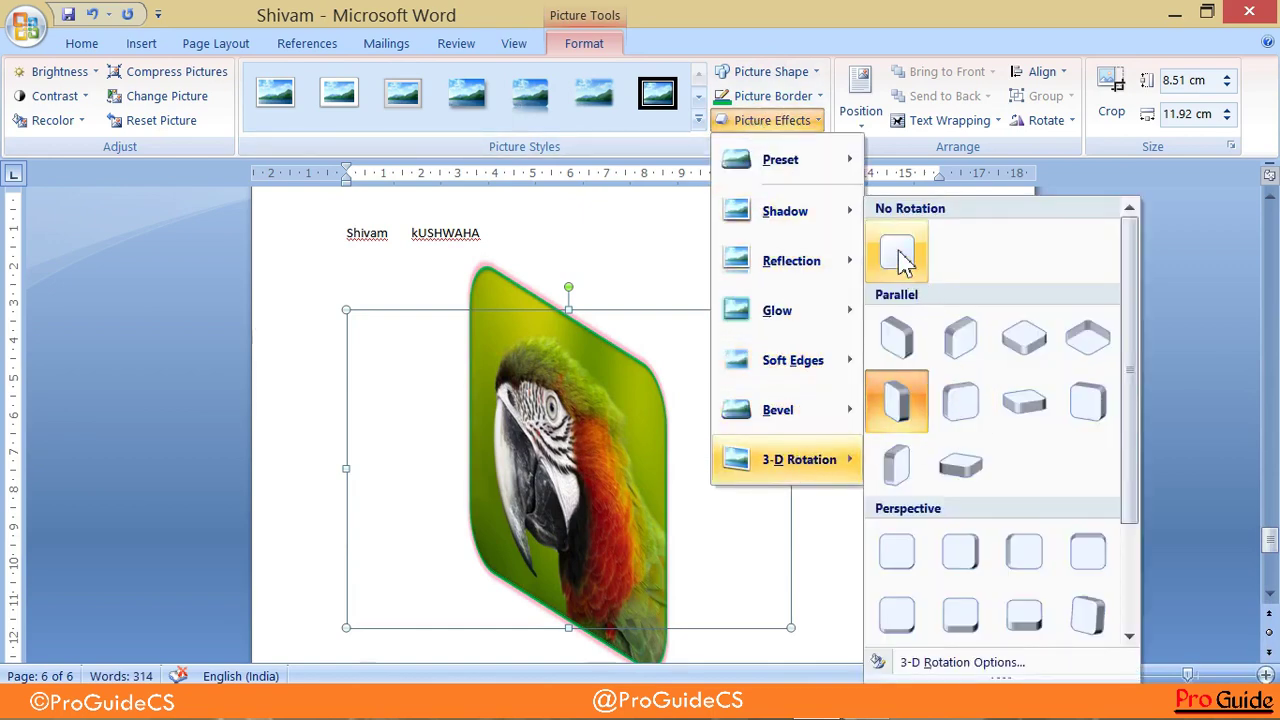
{"action": "key", "text": "Escape"}
{"action": "key", "text": "Escape"}
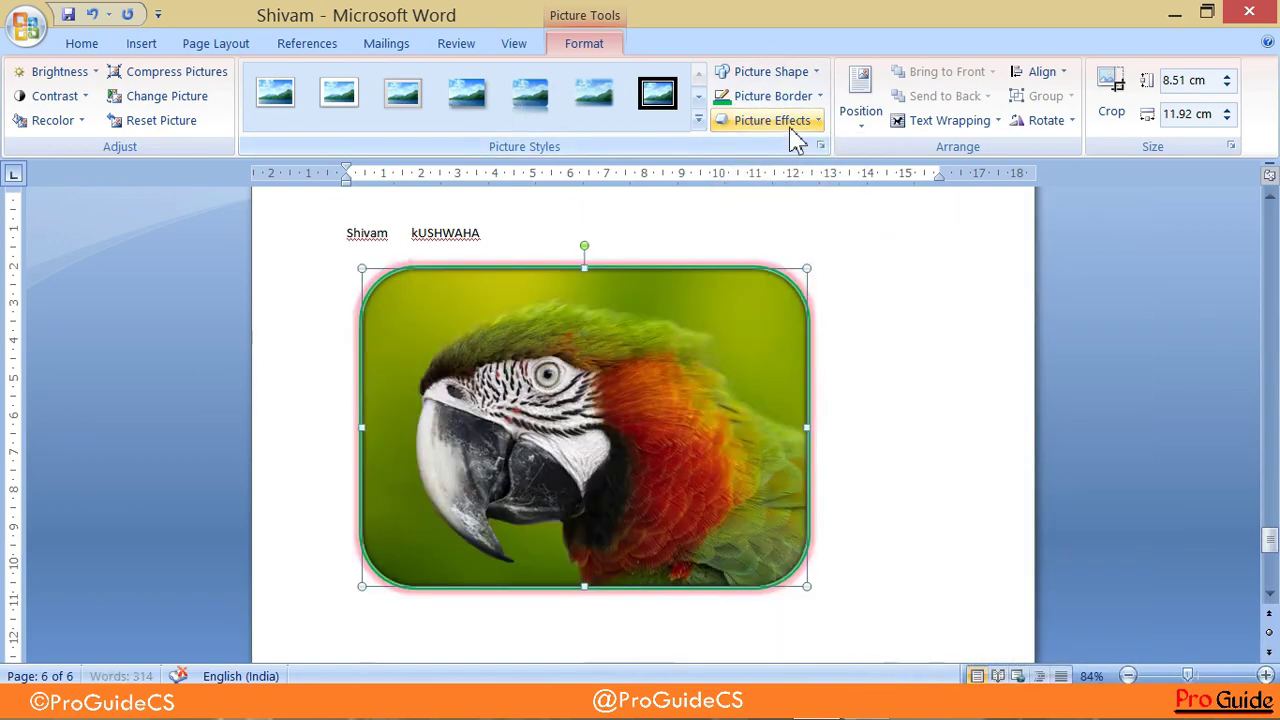
{"action": "left_click", "coordinate": [790, 125]}
{"action": "mouse_move", "coordinate": [805, 410]}
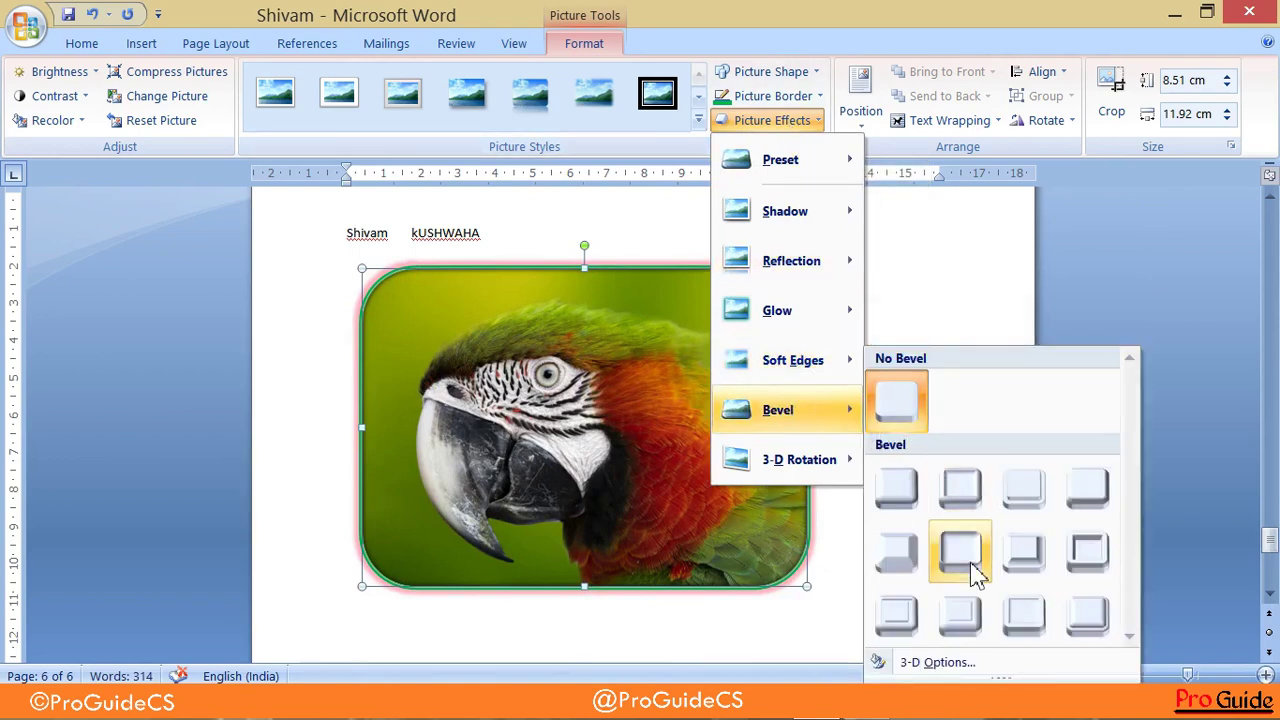
{"action": "left_click", "coordinate": [910, 566]}
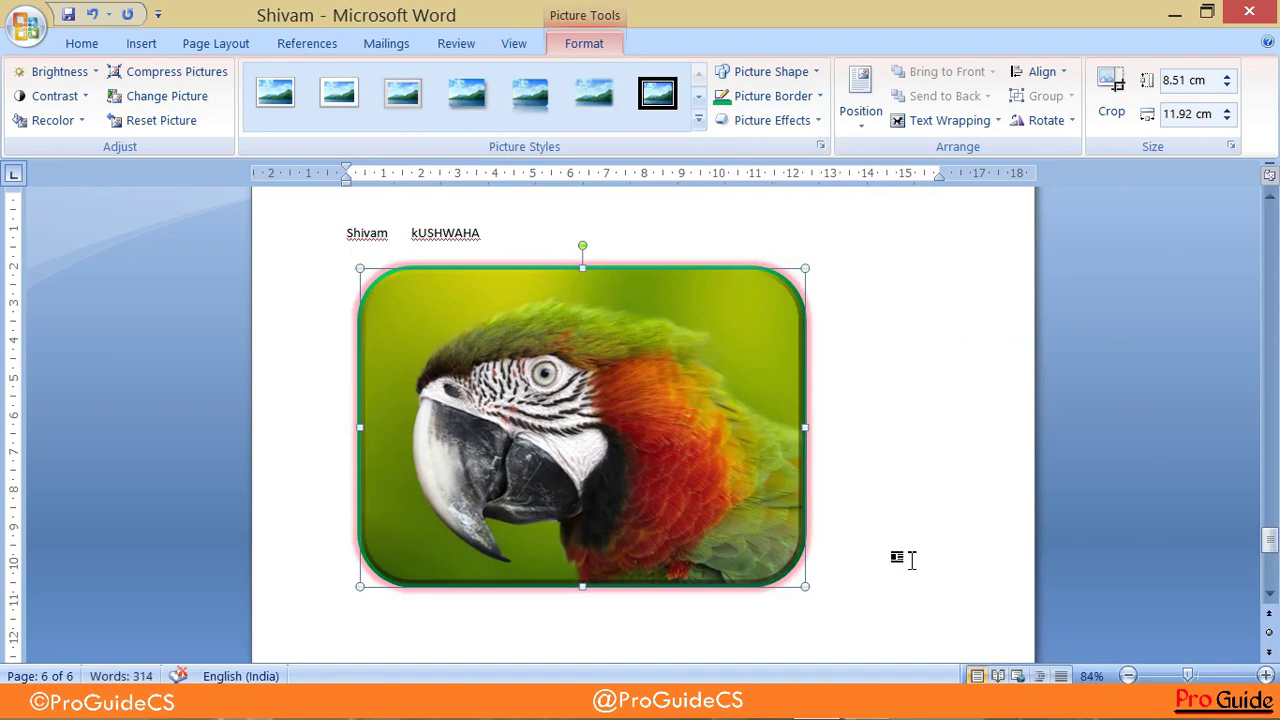
{"action": "left_click", "coordinate": [889, 533]}
{"action": "left_click", "coordinate": [788, 436]}
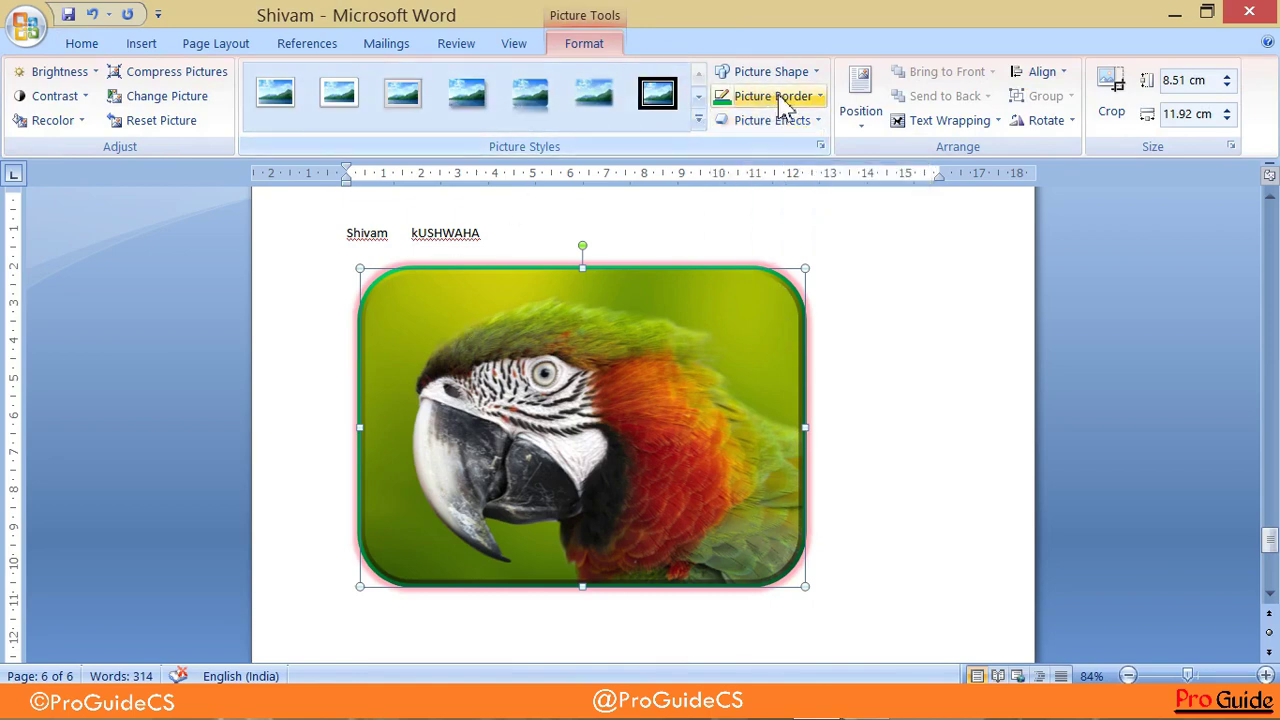
- Resize the parrot picture to 6.07 × 8.5 cm and position it Middle Center
{"action": "left_click", "coordinate": [868, 136]}
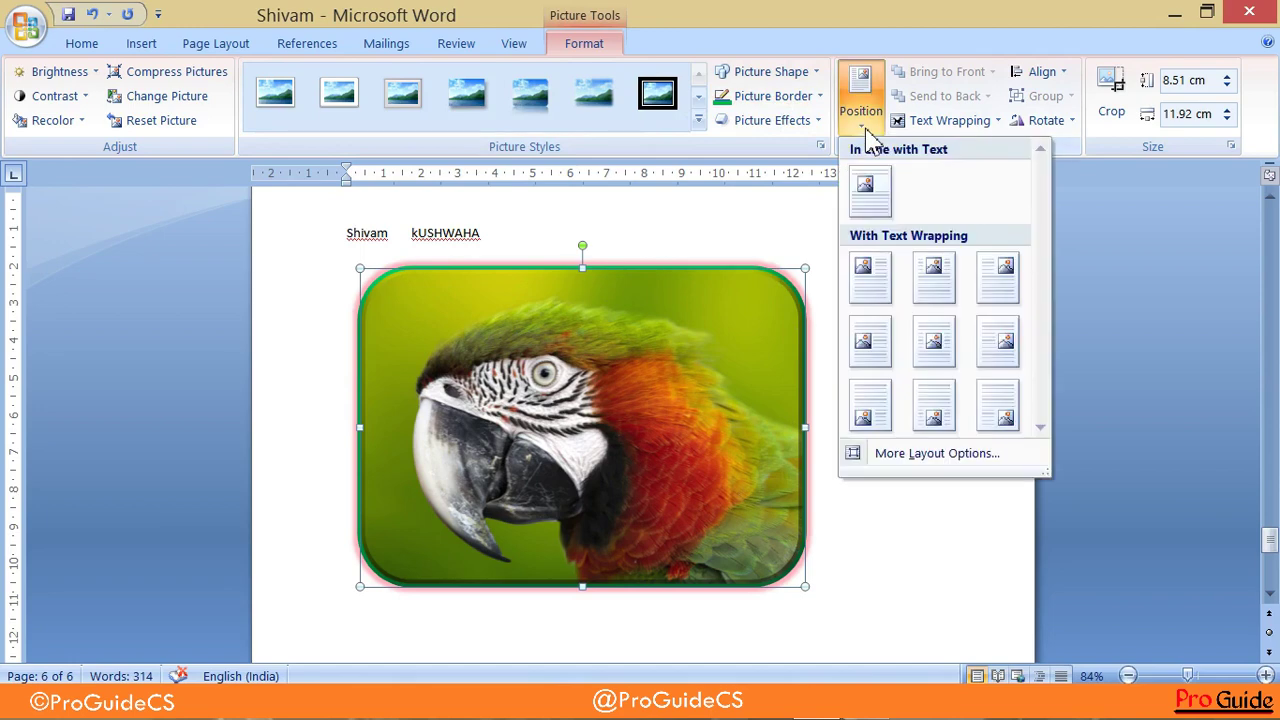
{"action": "key", "text": "Escape"}
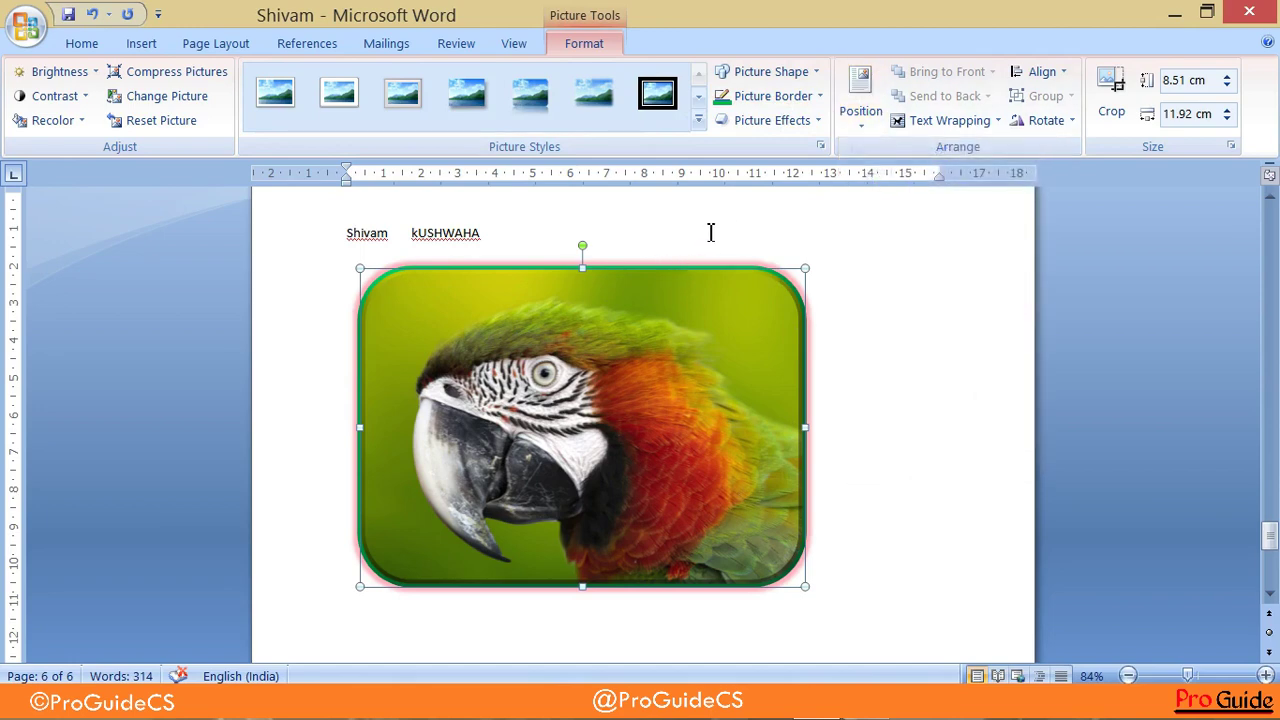
{"action": "scroll", "coordinate": [709, 234], "scroll_direction": "down", "scroll_amount": 5}
{"action": "scroll", "coordinate": [713, 236], "scroll_direction": "up", "scroll_amount": 1}
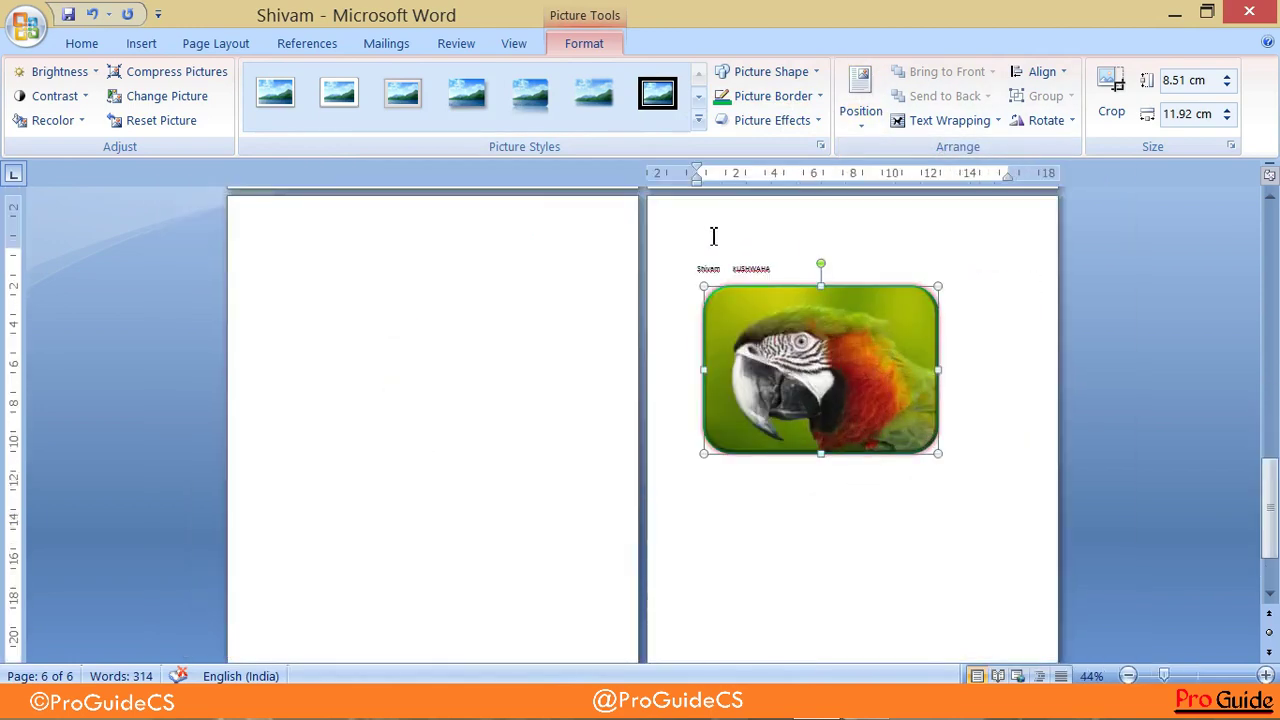
{"action": "scroll", "coordinate": [800, 252], "scroll_direction": "down", "scroll_amount": 1}
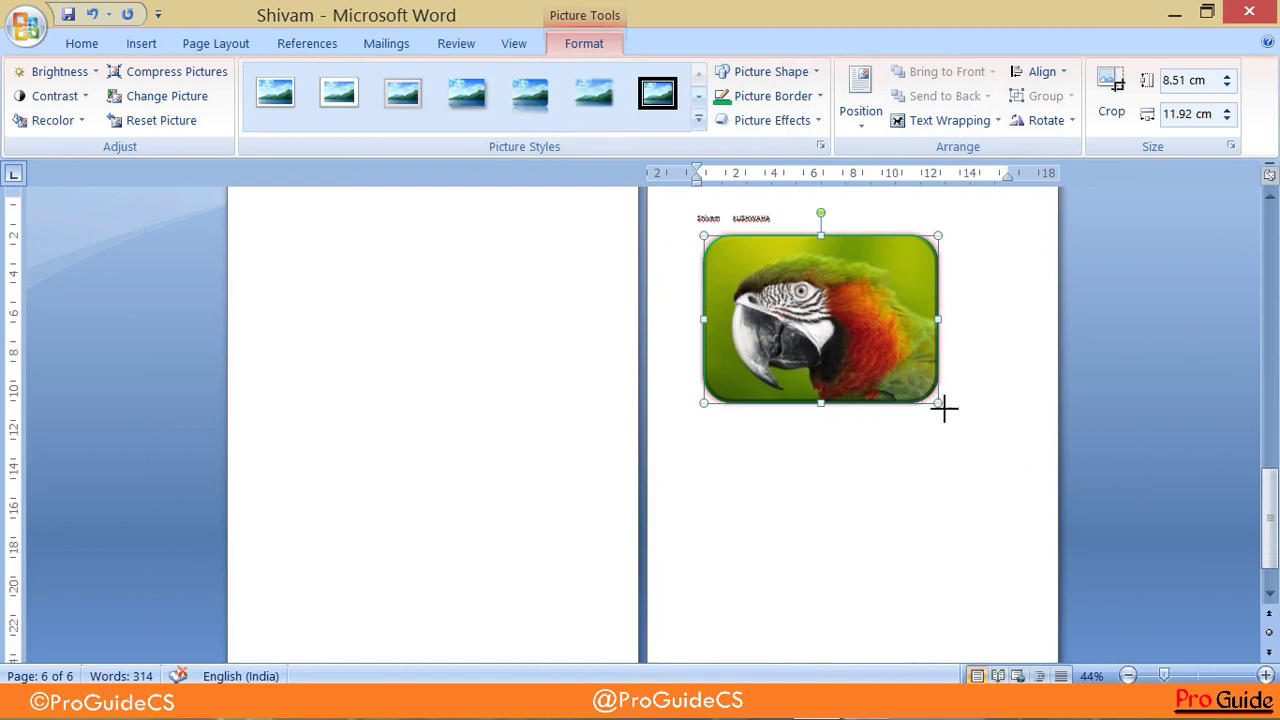
{"action": "left_click_drag", "start_coordinate": [938, 403], "coordinate": [871, 355]}
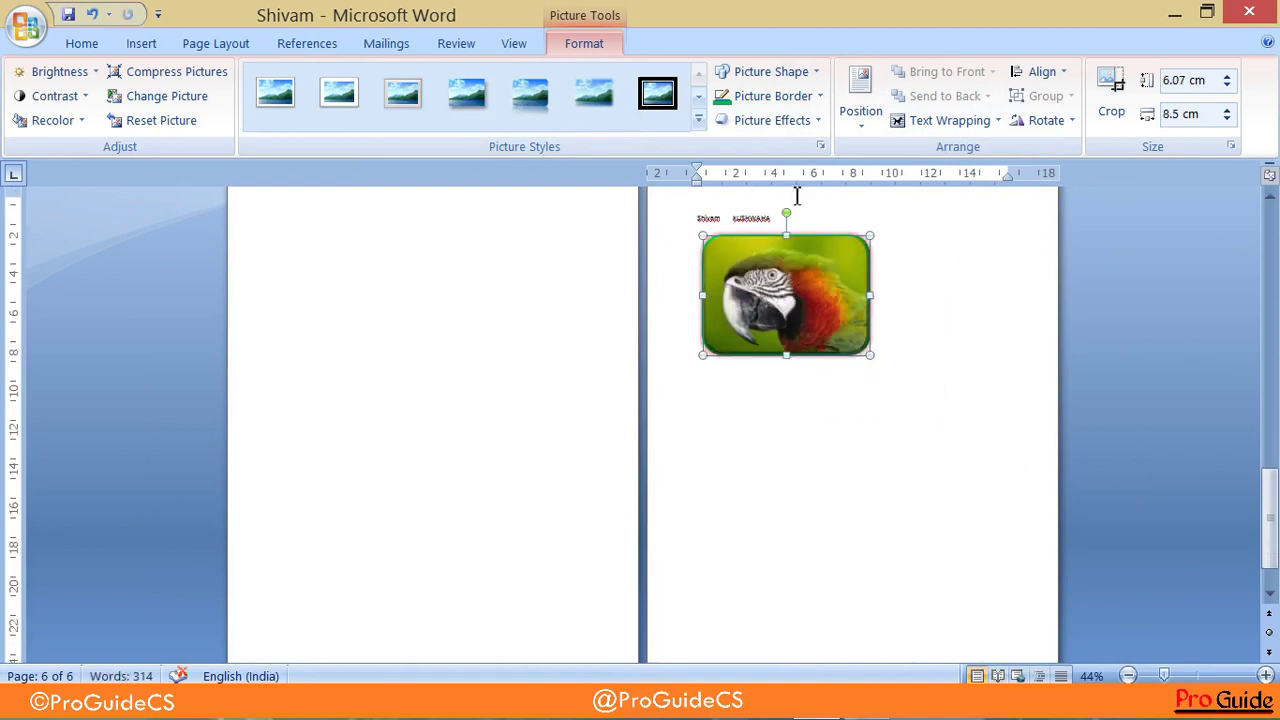
{"action": "left_click", "coordinate": [851, 128]}
{"action": "left_click", "coordinate": [934, 340]}
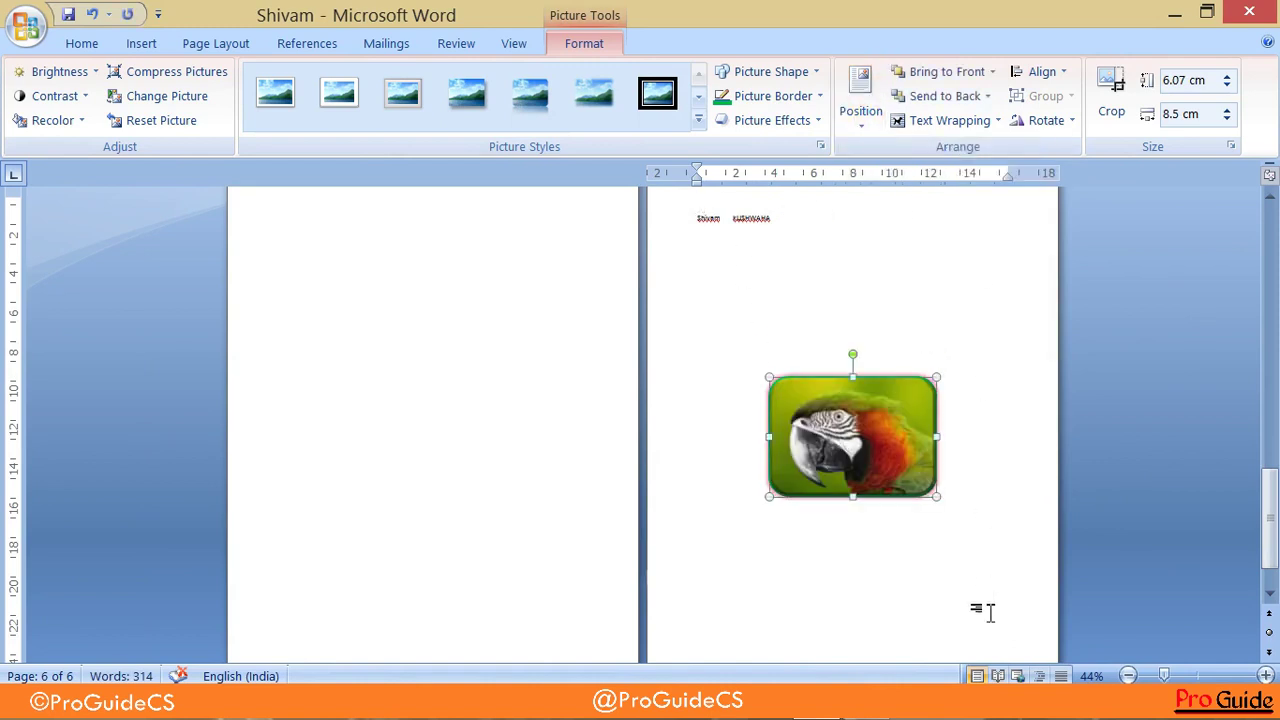
- Position the picture at Top Right, then at Bottom Left of the page
{"action": "left_click", "coordinate": [889, 122]}
{"action": "left_click", "coordinate": [864, 118]}
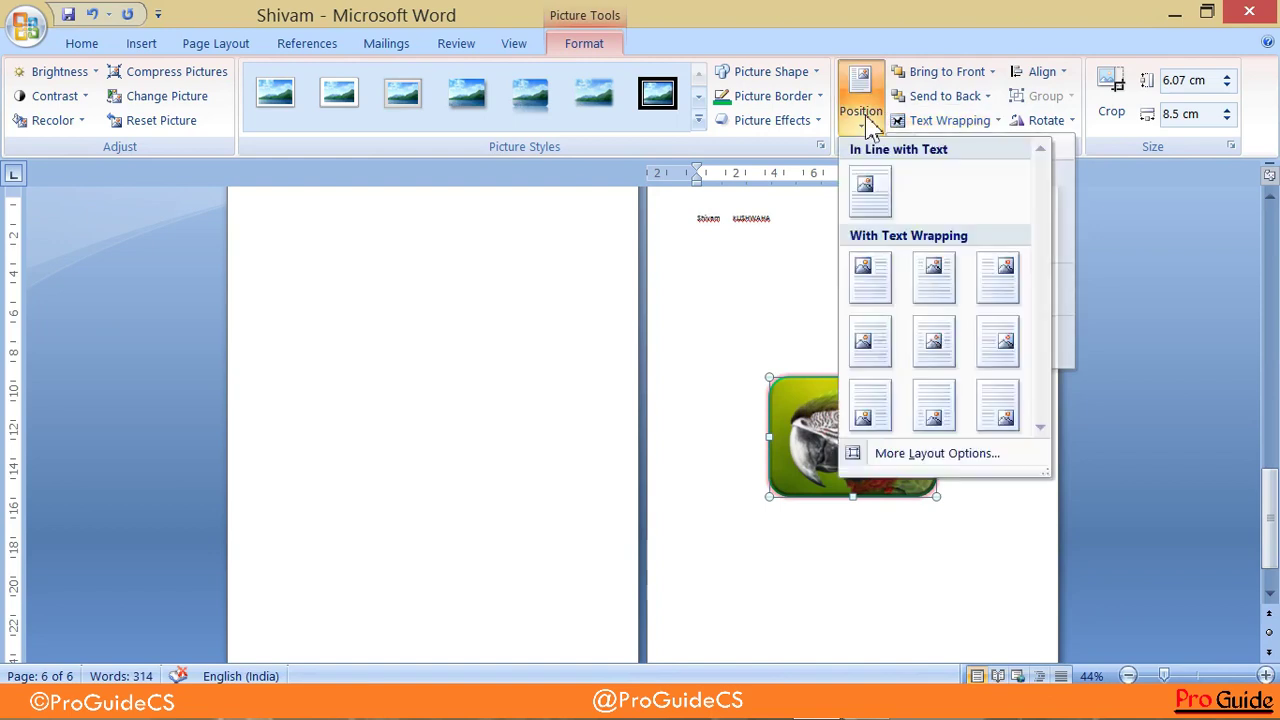
{"action": "left_click", "coordinate": [998, 285]}
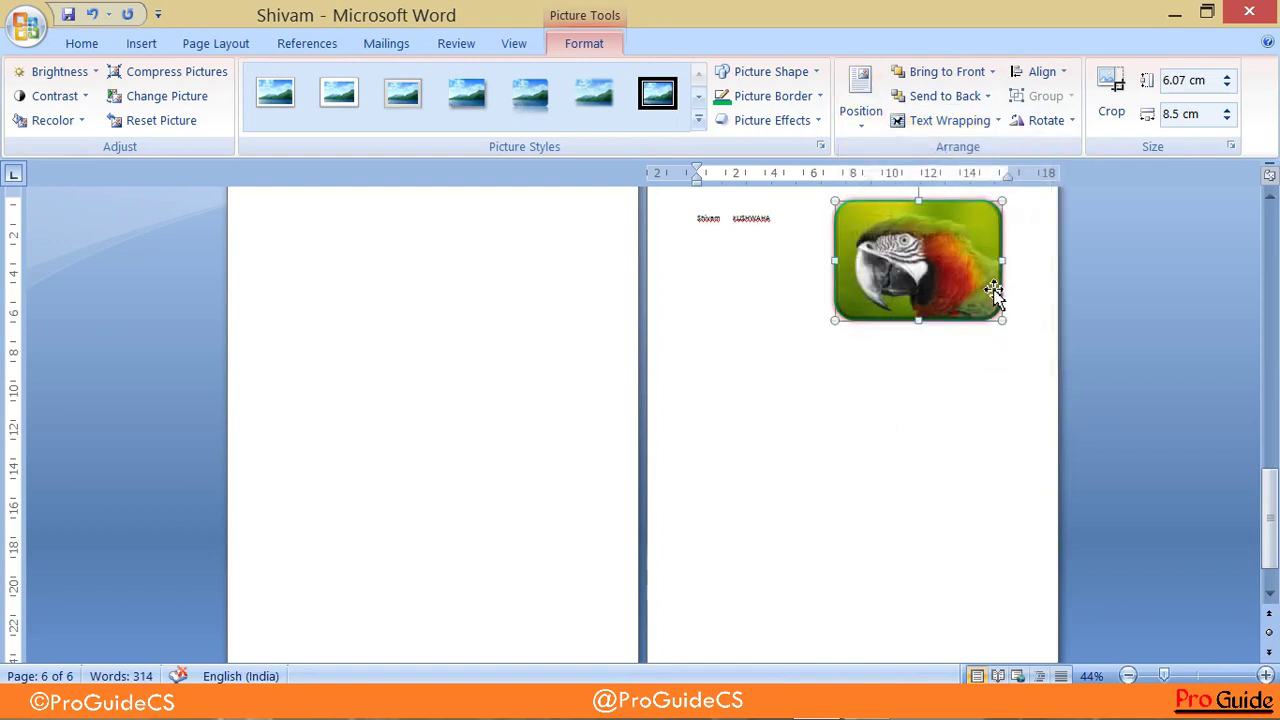
{"action": "scroll", "coordinate": [984, 301], "scroll_direction": "down", "scroll_amount": 3}
{"action": "left_click", "coordinate": [860, 100]}
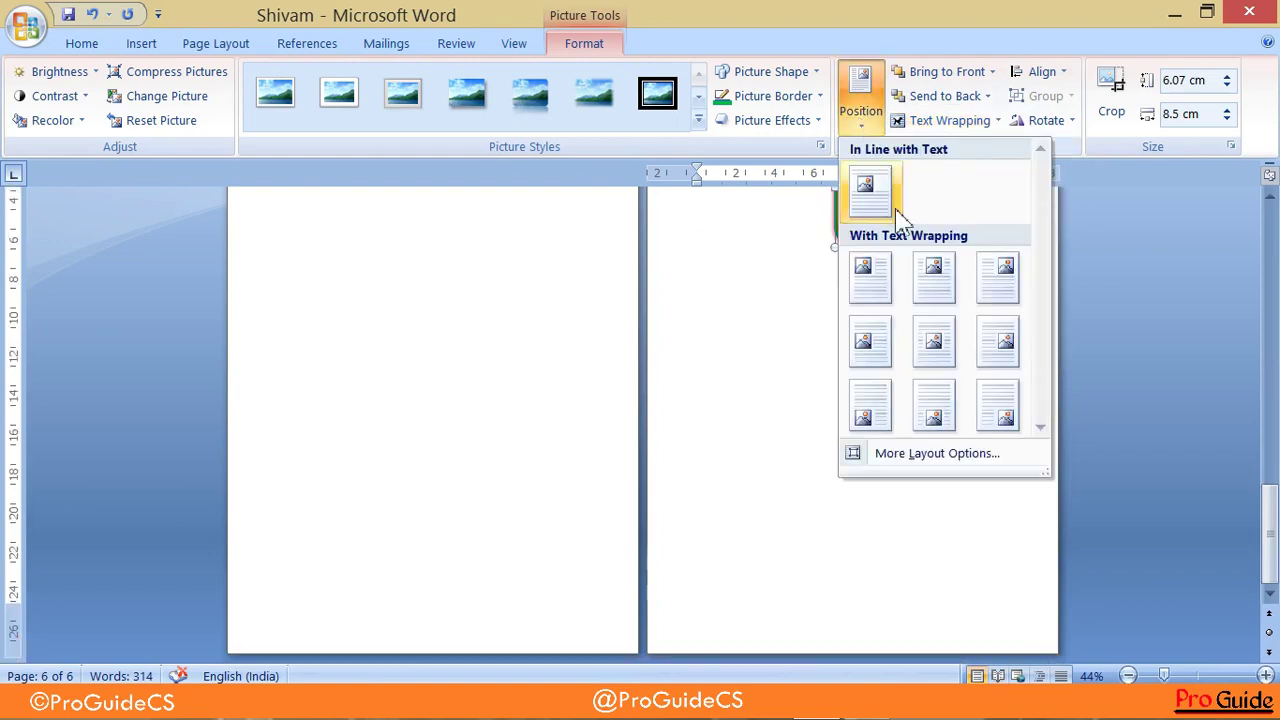
{"action": "left_click", "coordinate": [884, 410]}
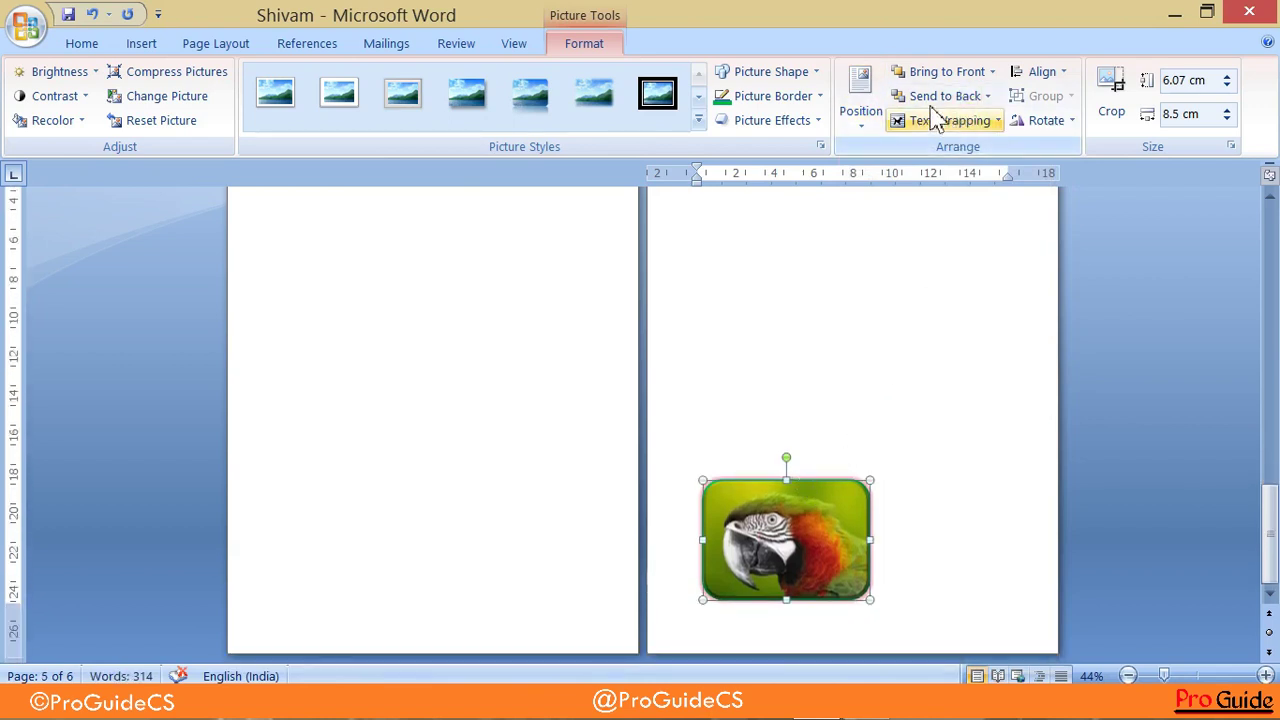
- Browse the layering and Text Wrapping menus, then remove the picture from the page
{"action": "left_click", "coordinate": [986, 97]}
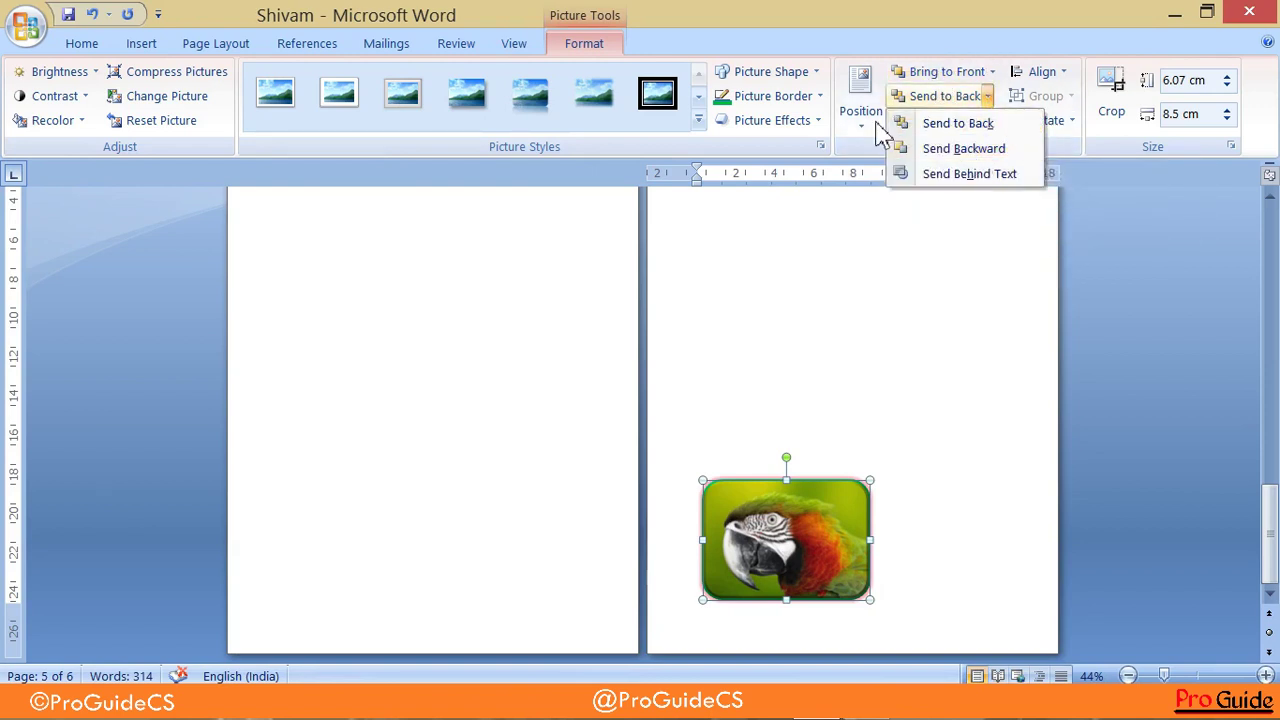
{"action": "left_click", "coordinate": [873, 126]}
{"action": "left_click", "coordinate": [990, 120]}
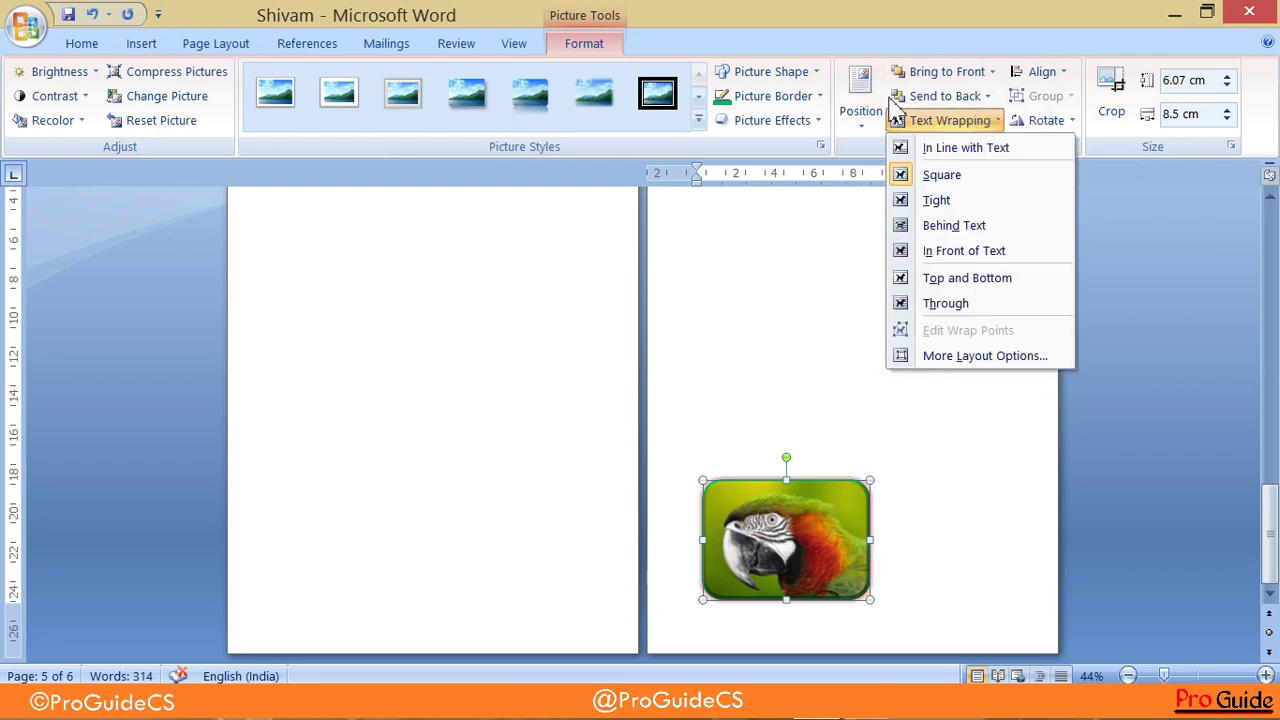
{"action": "left_click", "coordinate": [860, 118]}
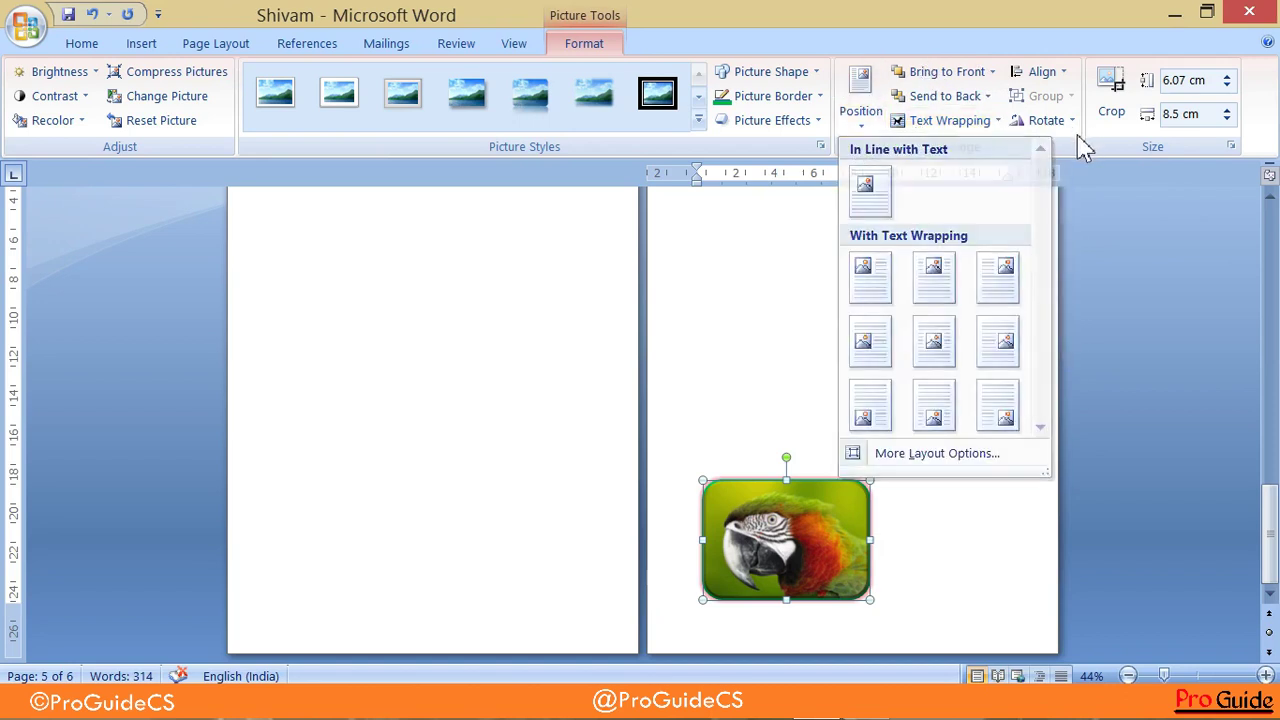
{"action": "left_click", "coordinate": [815, 537]}
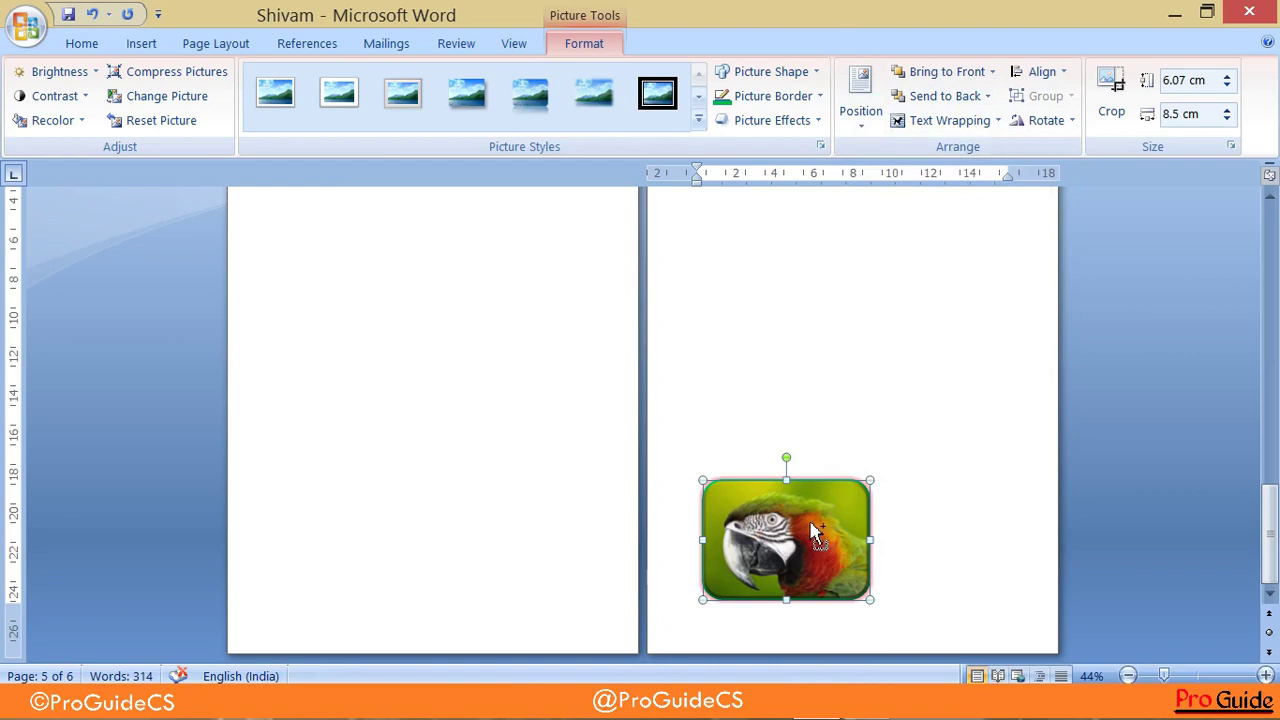
{"action": "key", "text": "Delete"}
{"action": "left_click_drag", "start_coordinate": [1268, 530], "coordinate": [1262, 282]}
- Paste the parrot picture under the first 'A New' heading on page 2 and drag it beside the text
{"action": "left_click", "coordinate": [697, 413]}
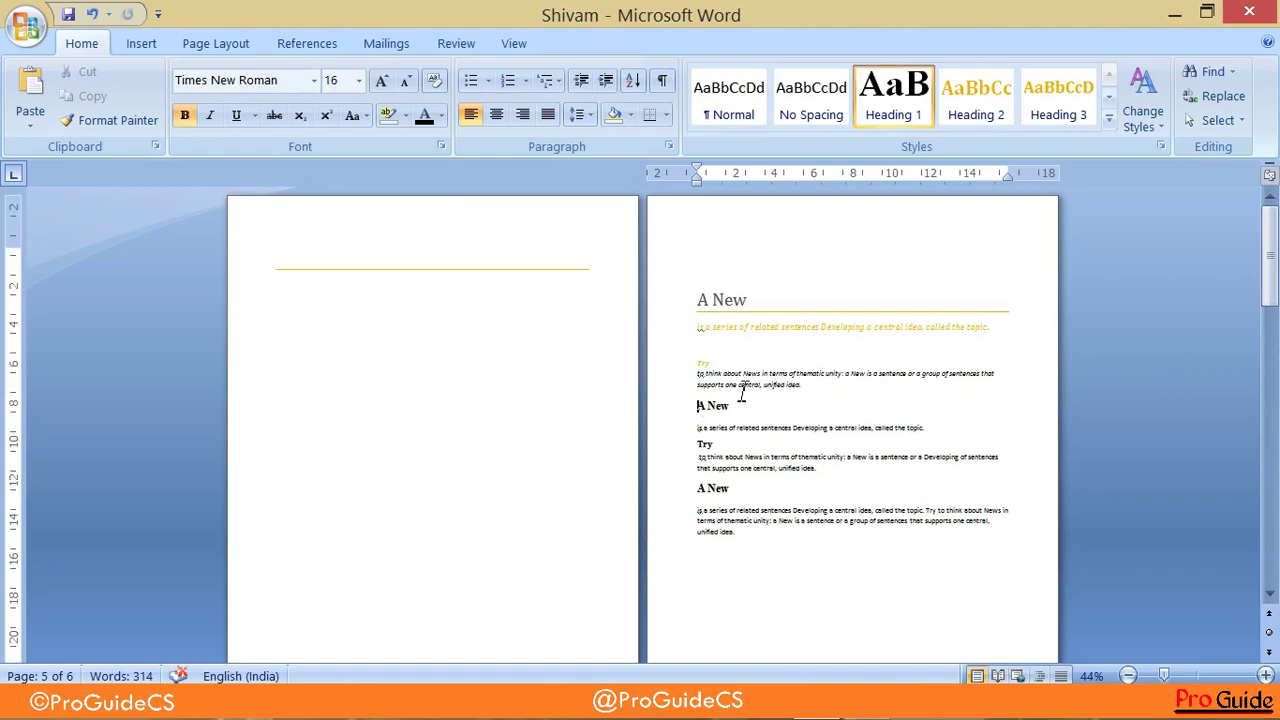
{"action": "scroll", "coordinate": [717, 376], "scroll_direction": "up", "scroll_amount": 4}
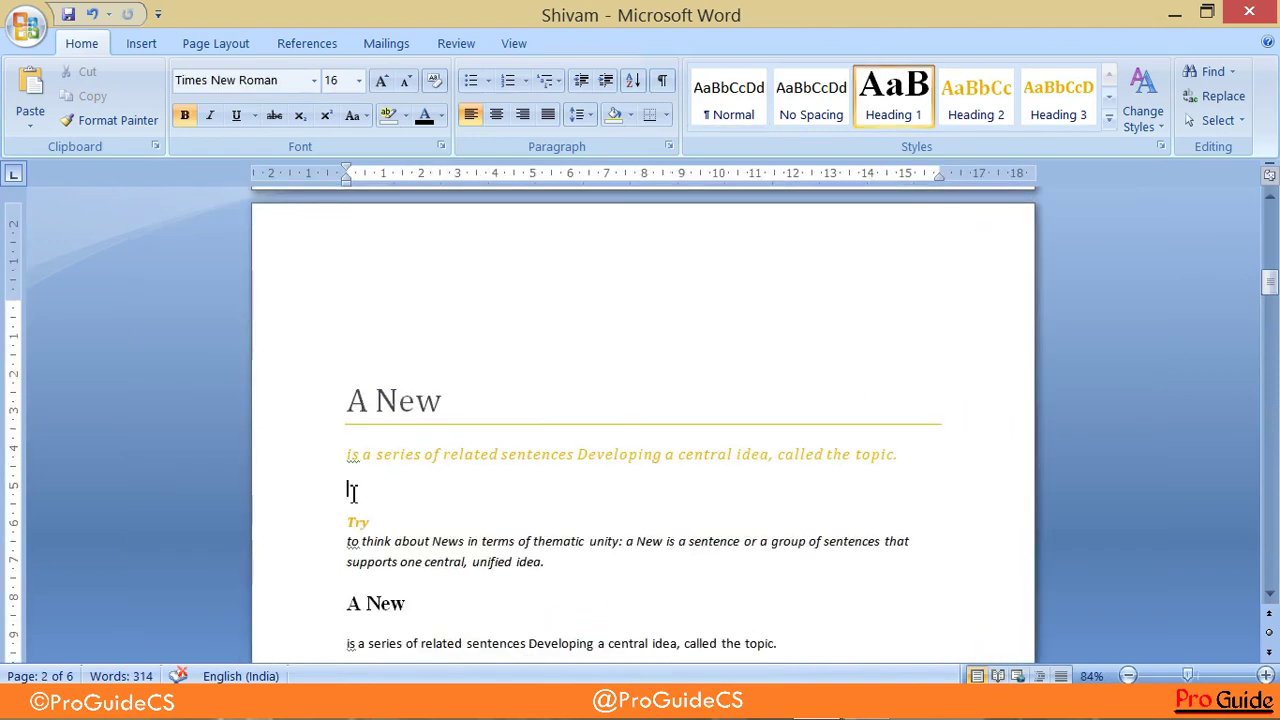
{"action": "key", "text": "ctrl+v"}
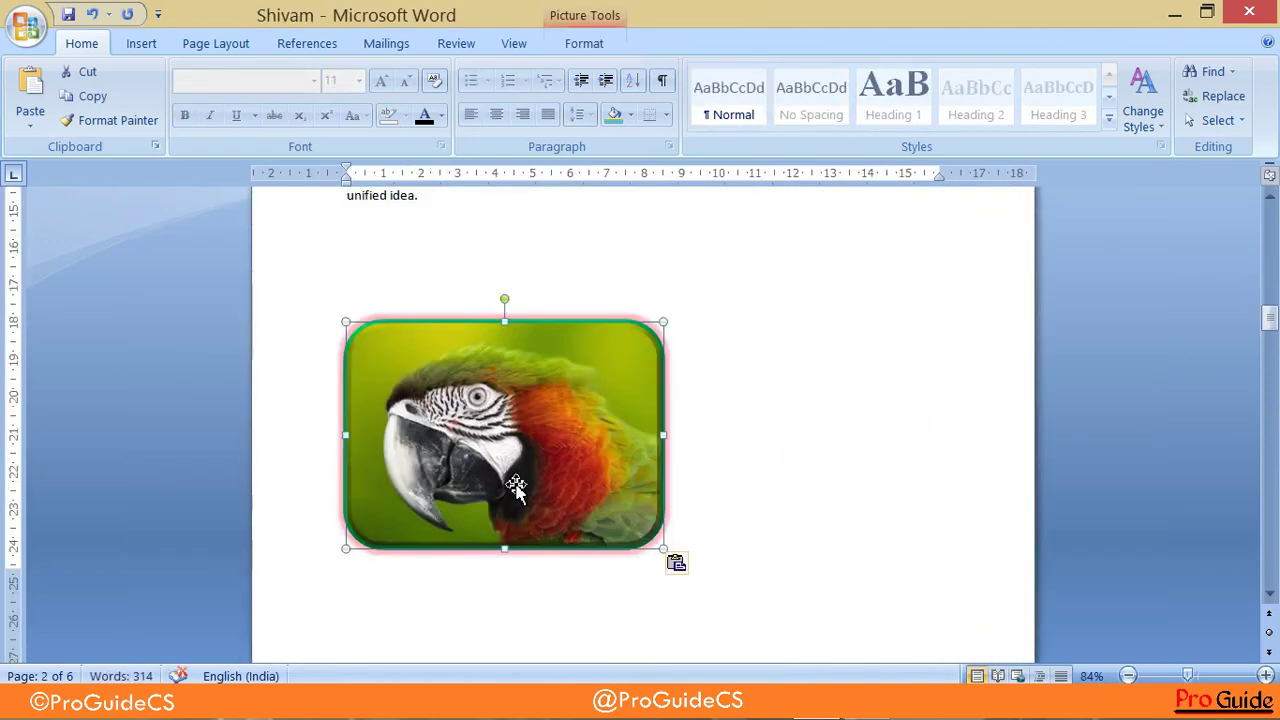
{"action": "scroll", "coordinate": [517, 482], "scroll_direction": "down", "scroll_amount": 4}
{"action": "scroll", "coordinate": [516, 478], "scroll_direction": "up", "scroll_amount": 4}
{"action": "scroll", "coordinate": [520, 465], "scroll_direction": "up", "scroll_amount": 3}
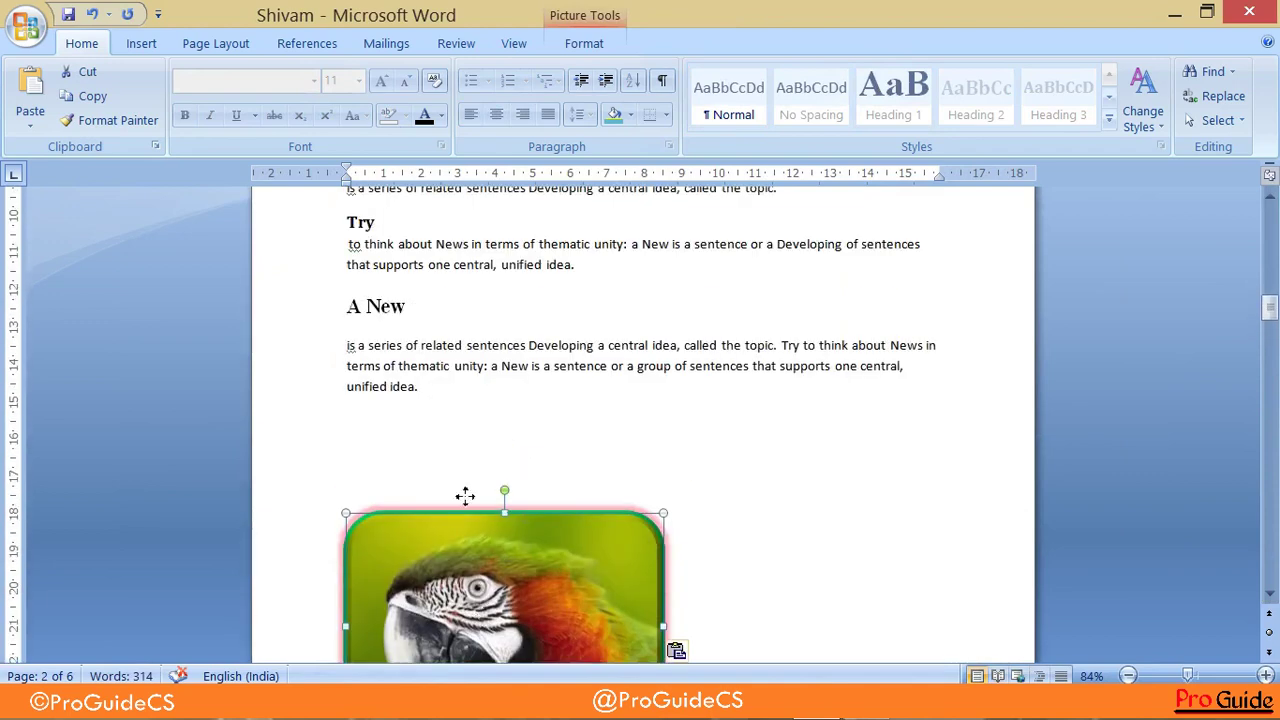
{"action": "left_click_drag", "start_coordinate": [463, 510], "coordinate": [447, 232]}
{"action": "left_click_drag", "start_coordinate": [522, 331], "coordinate": [523, 334]}
{"action": "scroll", "coordinate": [523, 466], "scroll_direction": "up", "scroll_amount": 1}
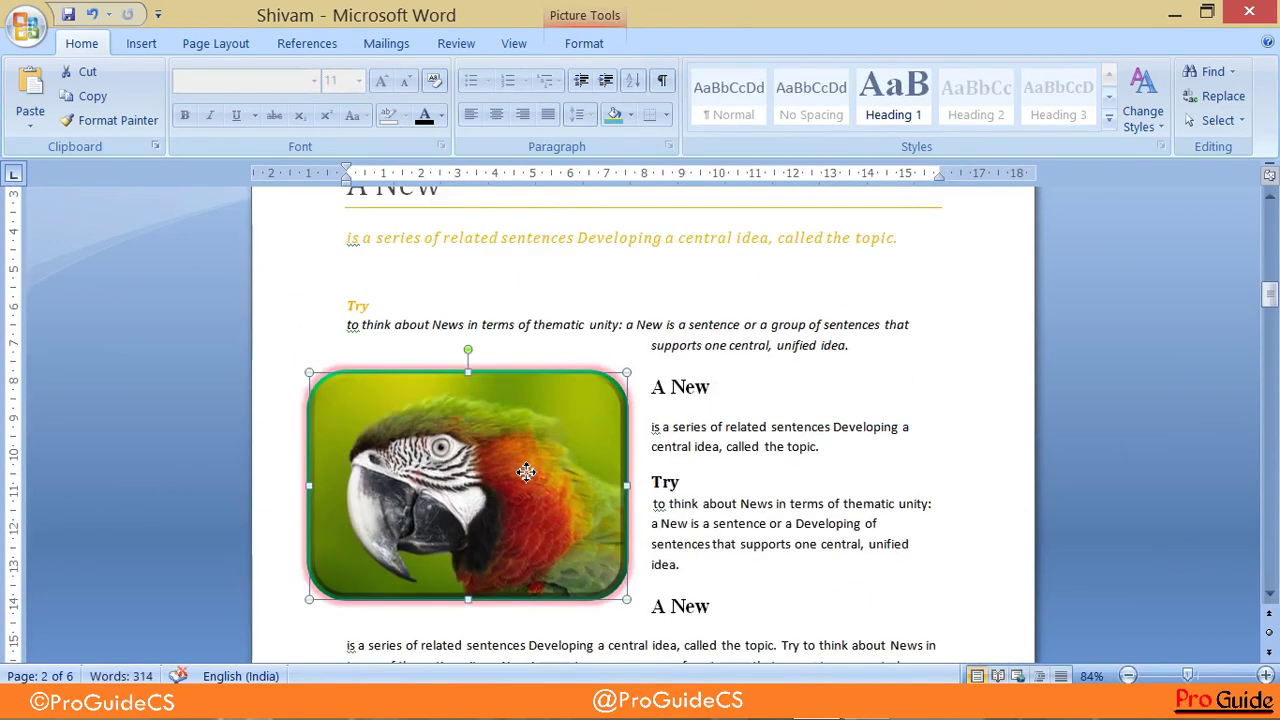
{"action": "left_click_drag", "start_coordinate": [523, 466], "coordinate": [525, 386]}
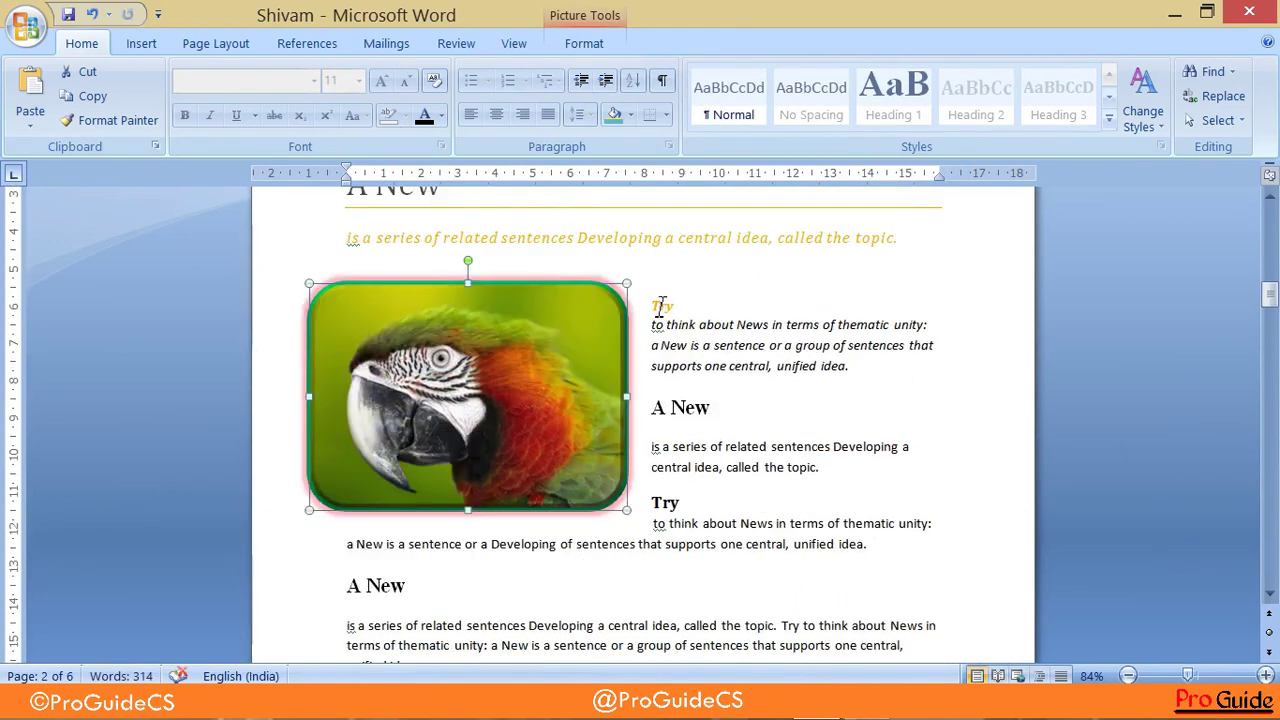
- Set the picture's text wrapping to Tight, after trying In Line and Square
{"action": "left_click", "coordinate": [584, 44]}
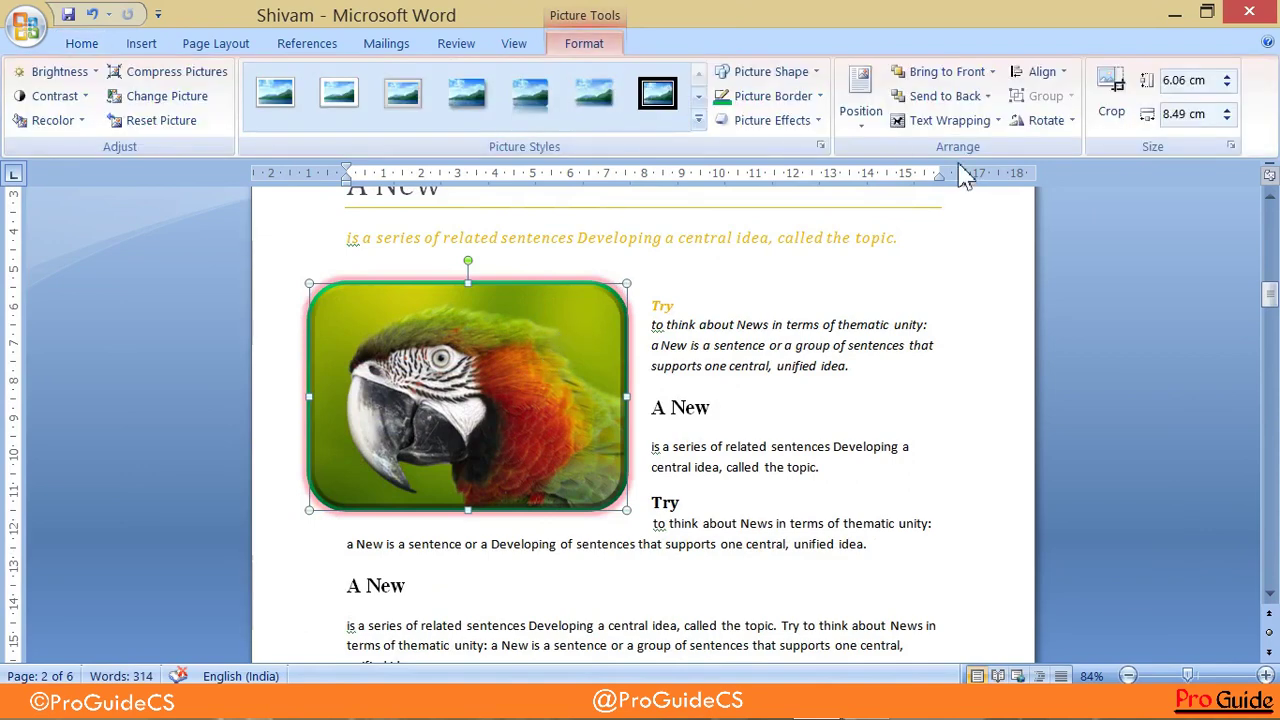
{"action": "left_click", "coordinate": [860, 105]}
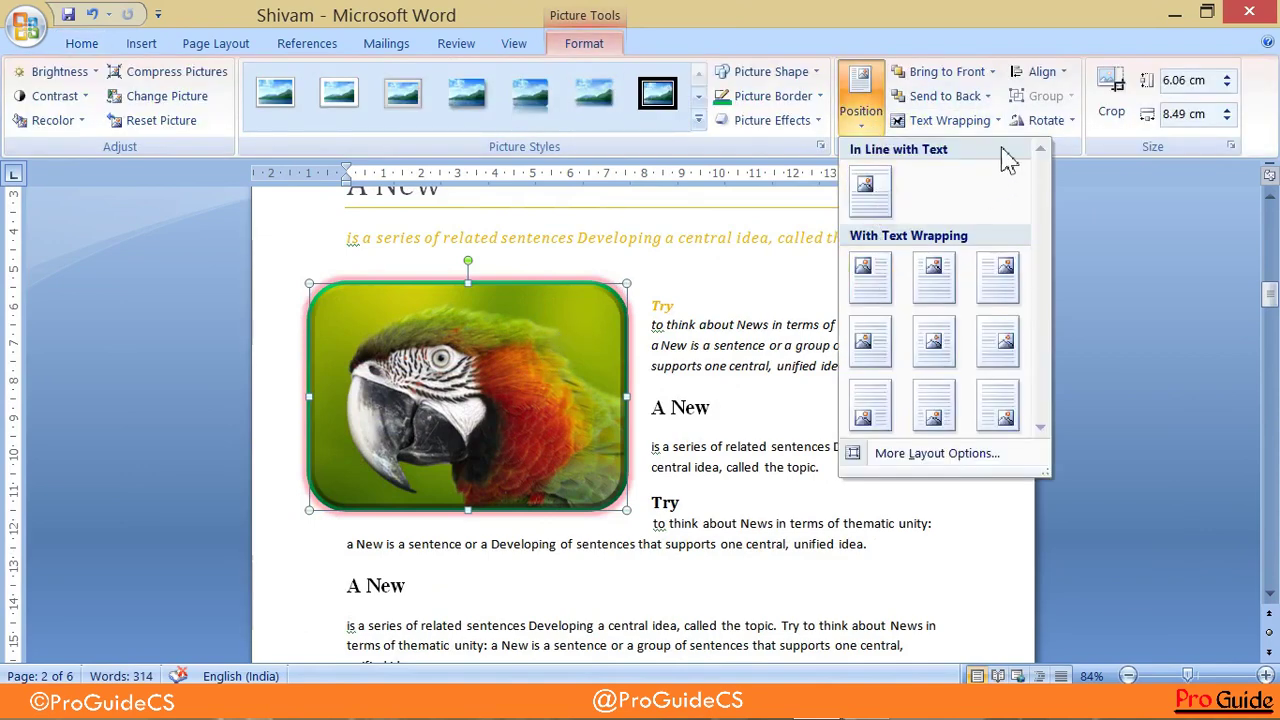
{"action": "left_click", "coordinate": [945, 120]}
{"action": "left_click", "coordinate": [970, 152]}
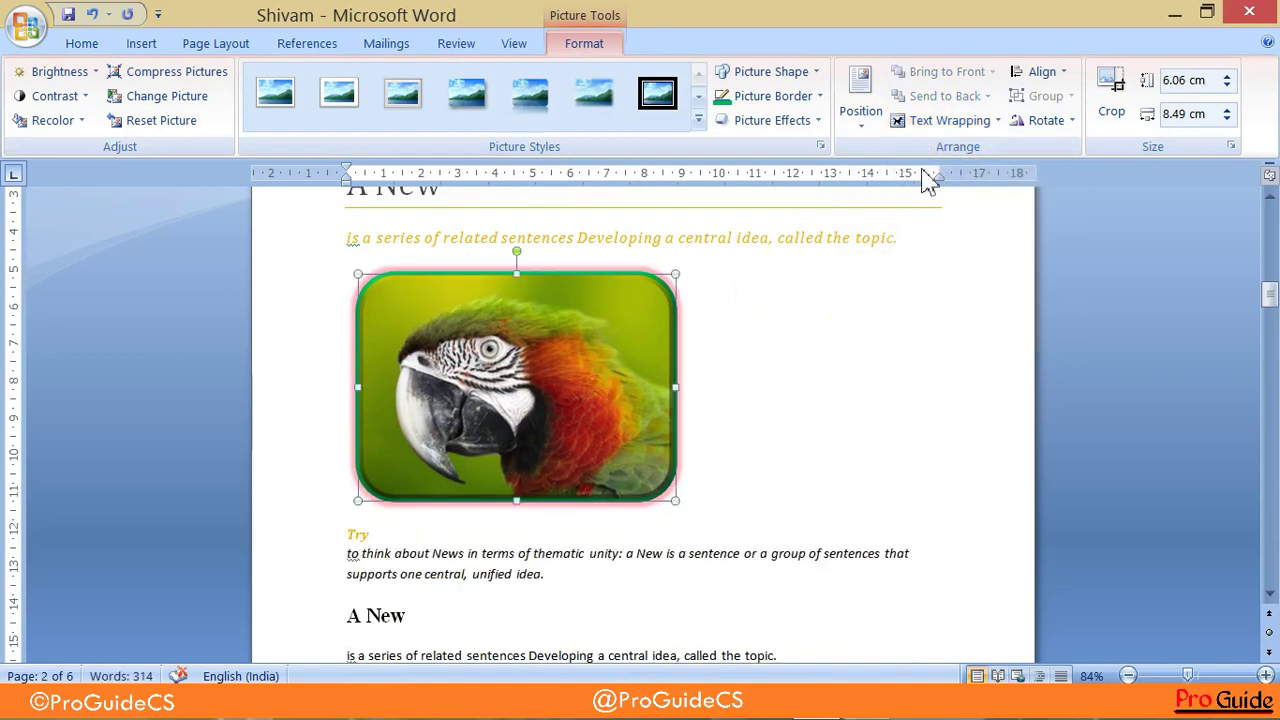
{"action": "left_click", "coordinate": [860, 110]}
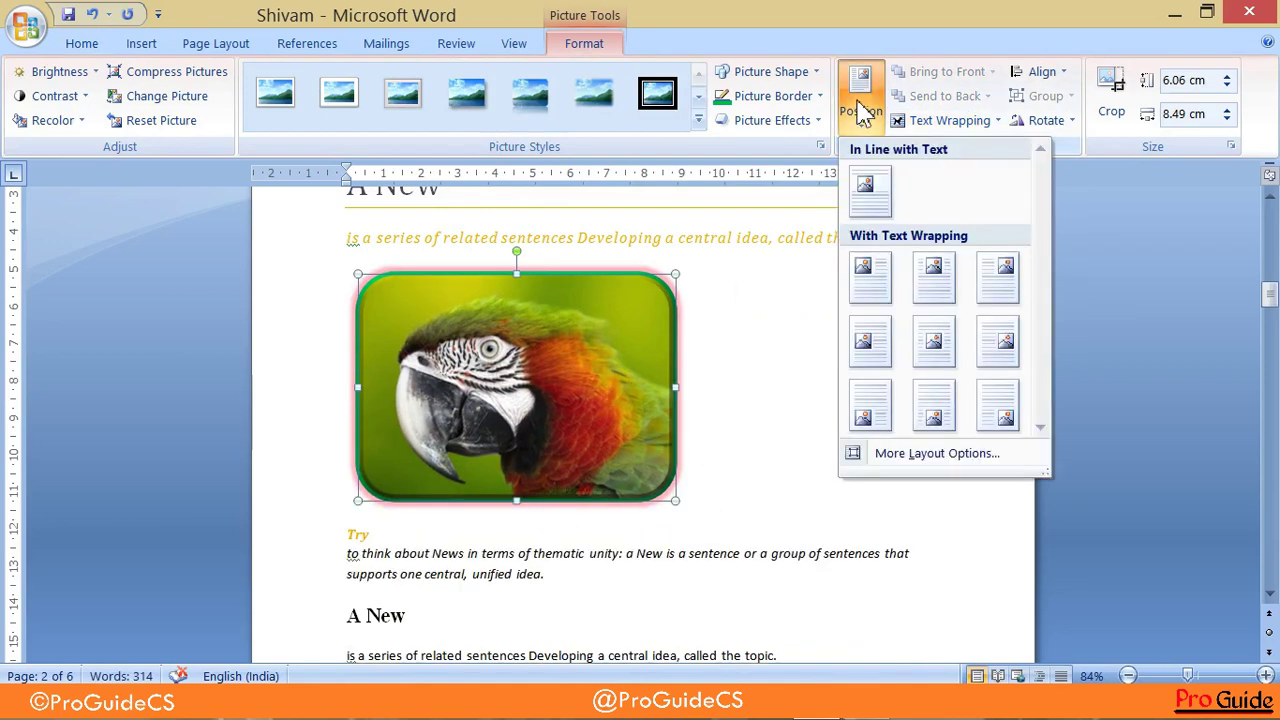
{"action": "left_click", "coordinate": [832, 302]}
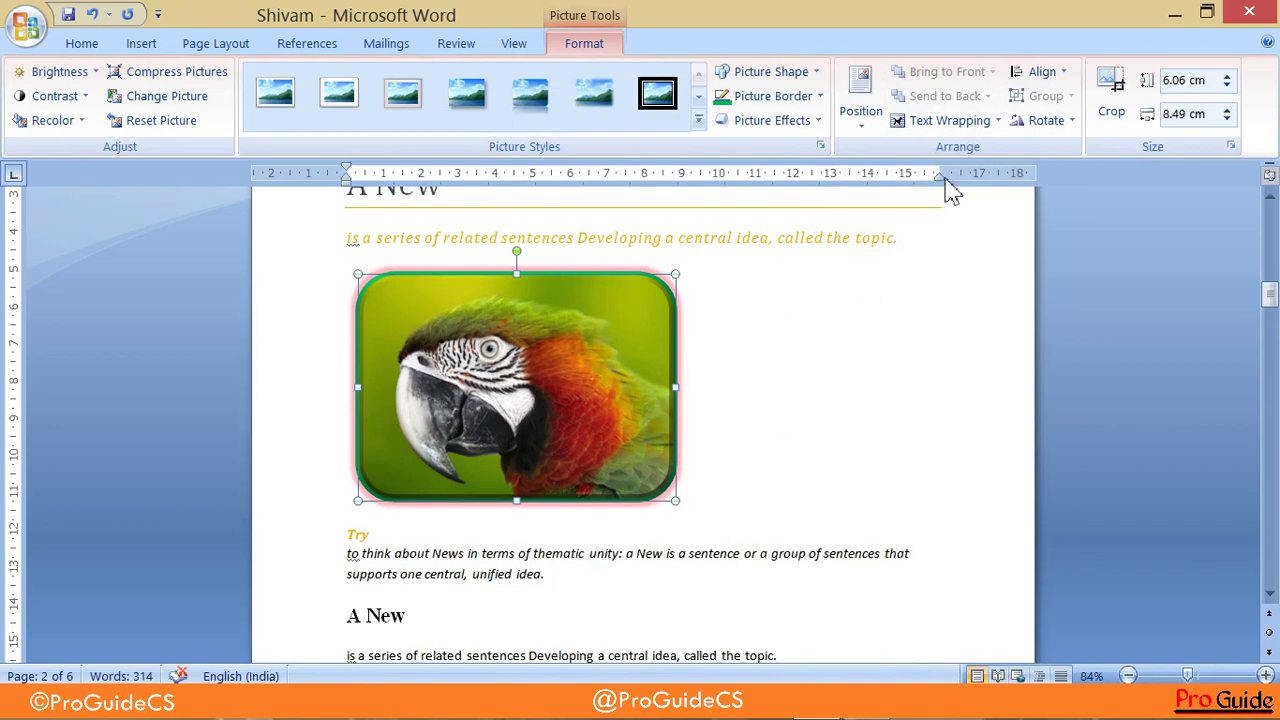
{"action": "left_click", "coordinate": [955, 121]}
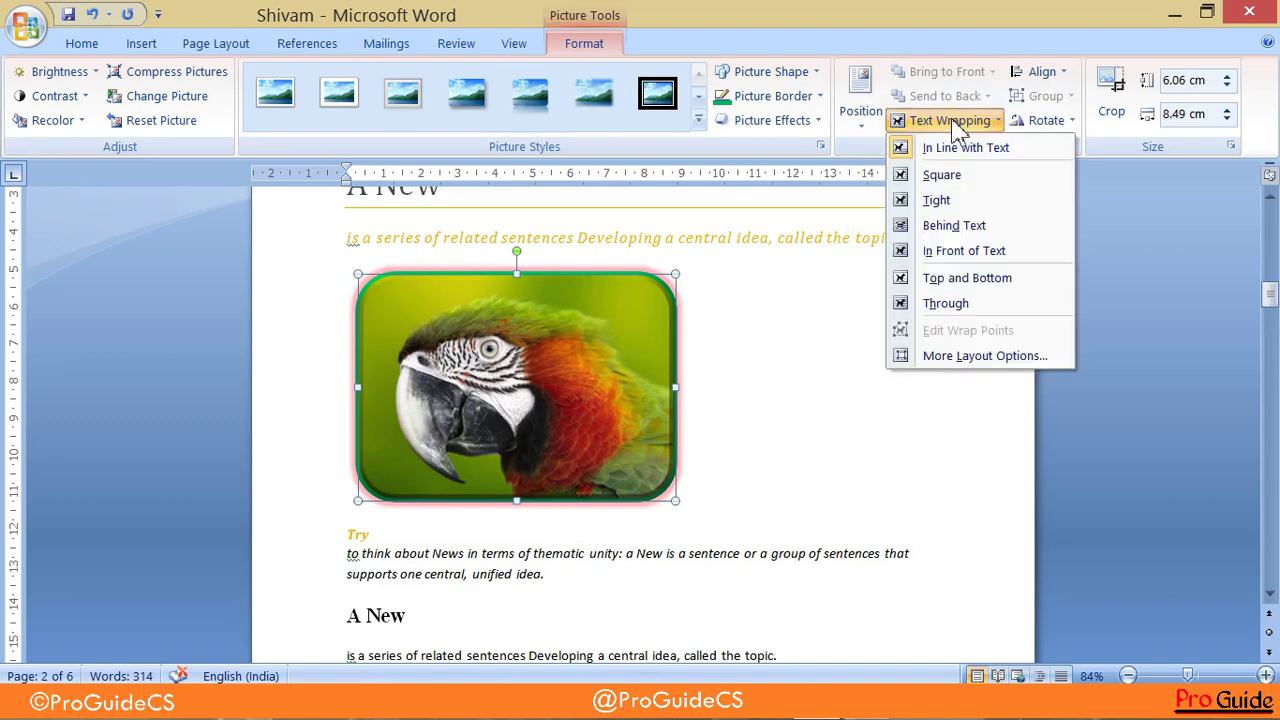
{"action": "left_click", "coordinate": [955, 175]}
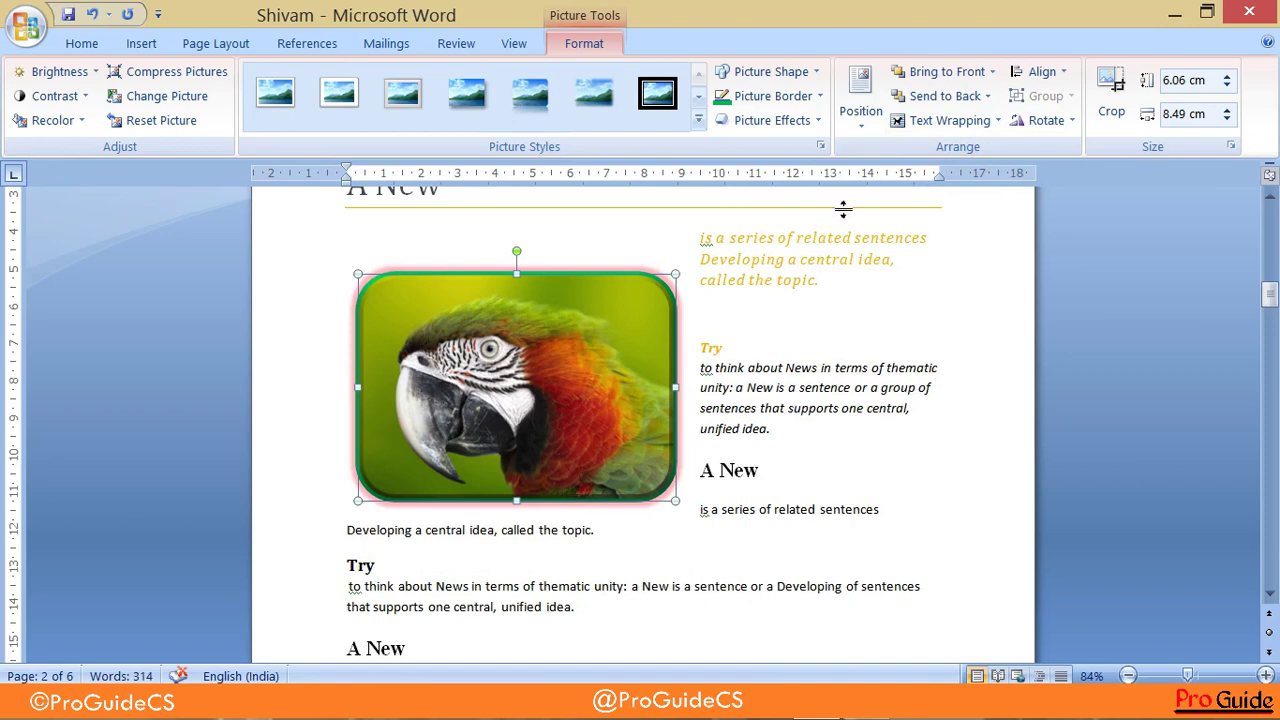
{"action": "left_click", "coordinate": [920, 121]}
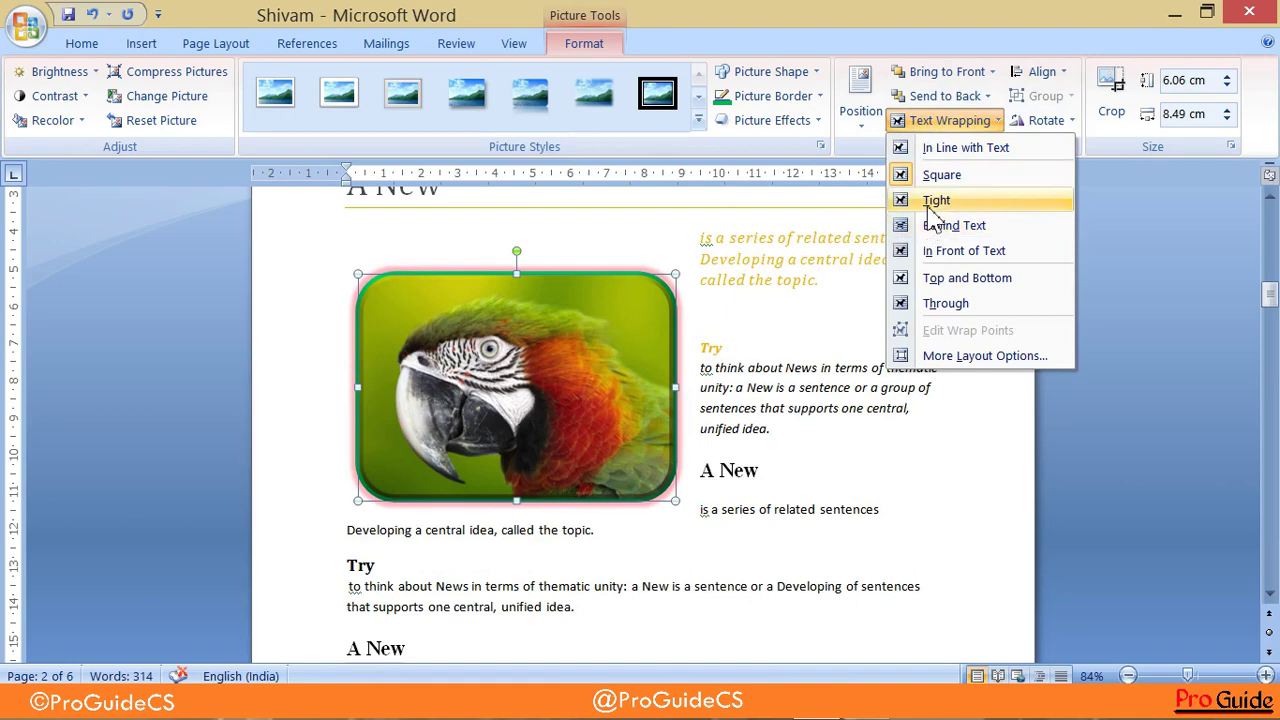
{"action": "left_click", "coordinate": [934, 201]}
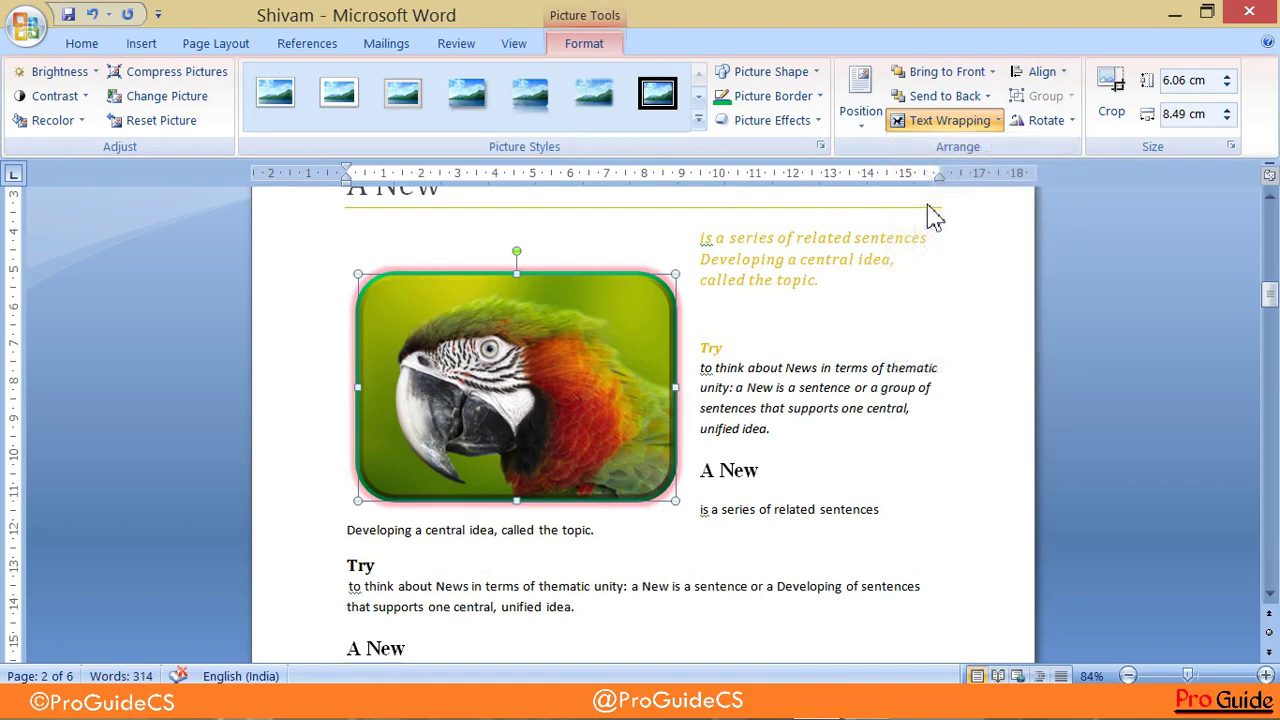
- Change the picture to the Basic Shapes Oval and reselect it
{"action": "left_click", "coordinate": [772, 71]}
{"action": "left_click", "coordinate": [731, 166]}
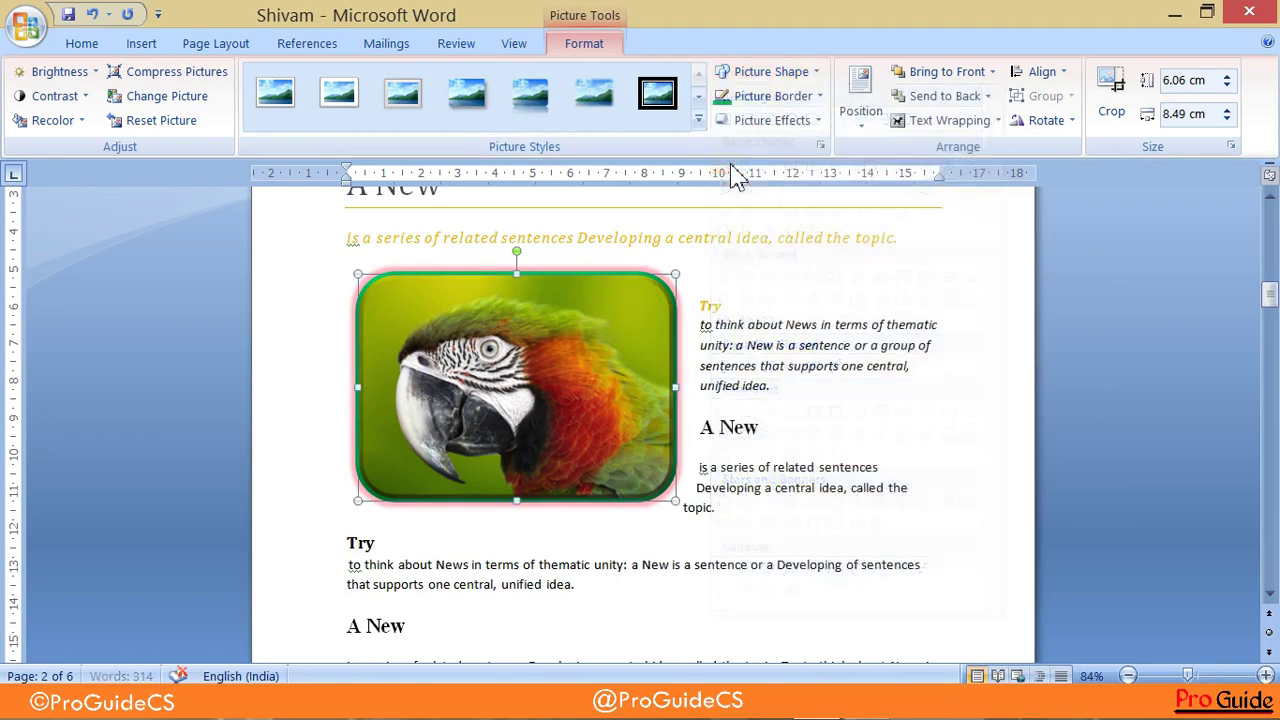
{"action": "left_click", "coordinate": [767, 322]}
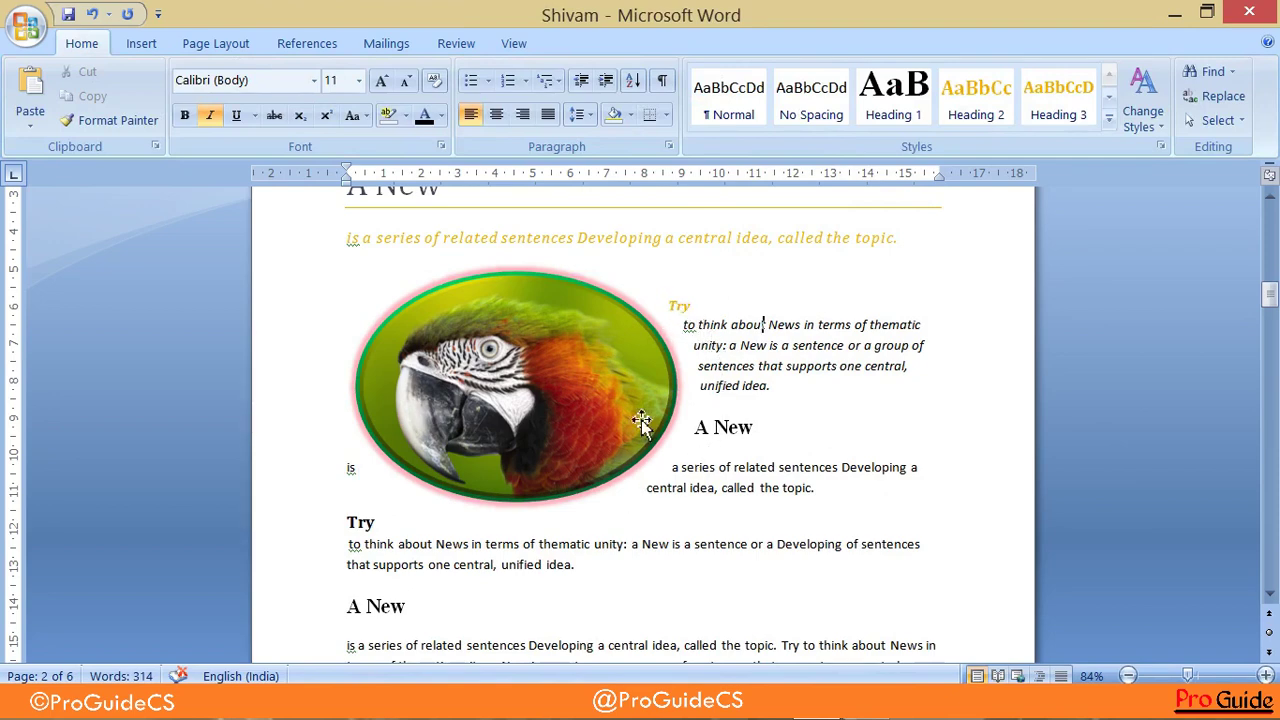
{"action": "double_click", "coordinate": [640, 330]}
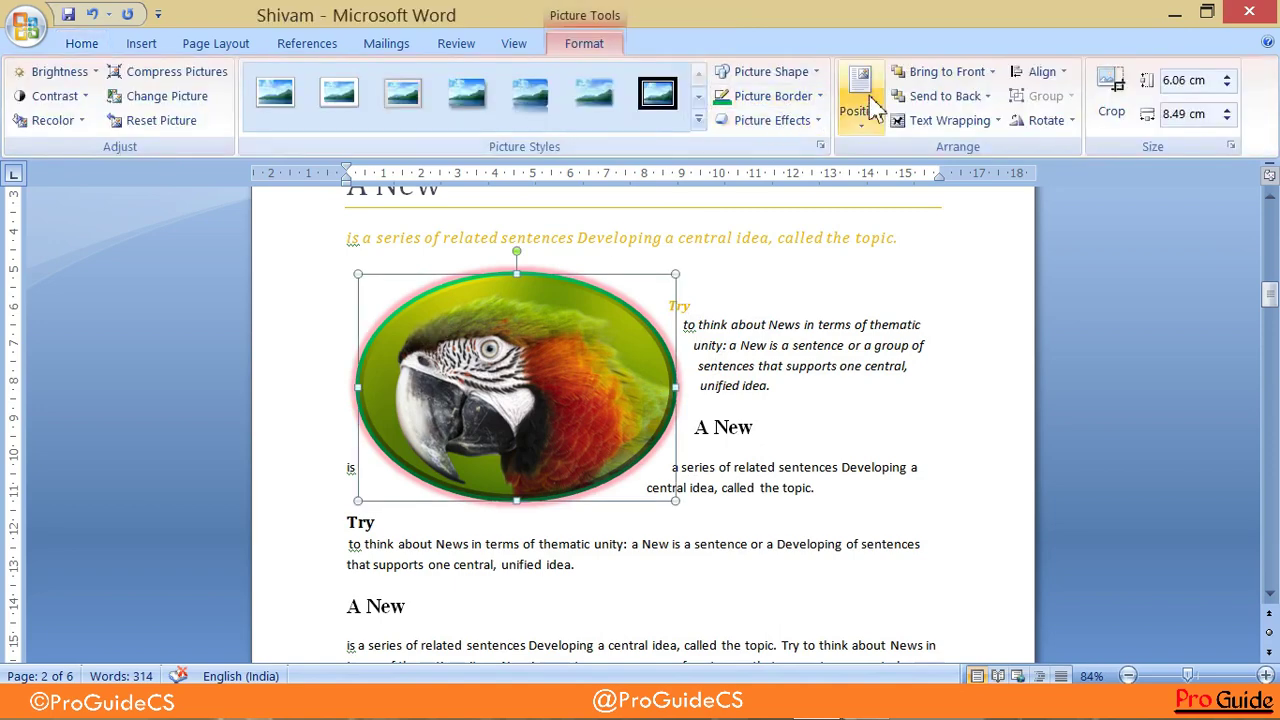
- Set the picture's wrapping to Behind Text, then In Front of Text
{"action": "left_click", "coordinate": [945, 120]}
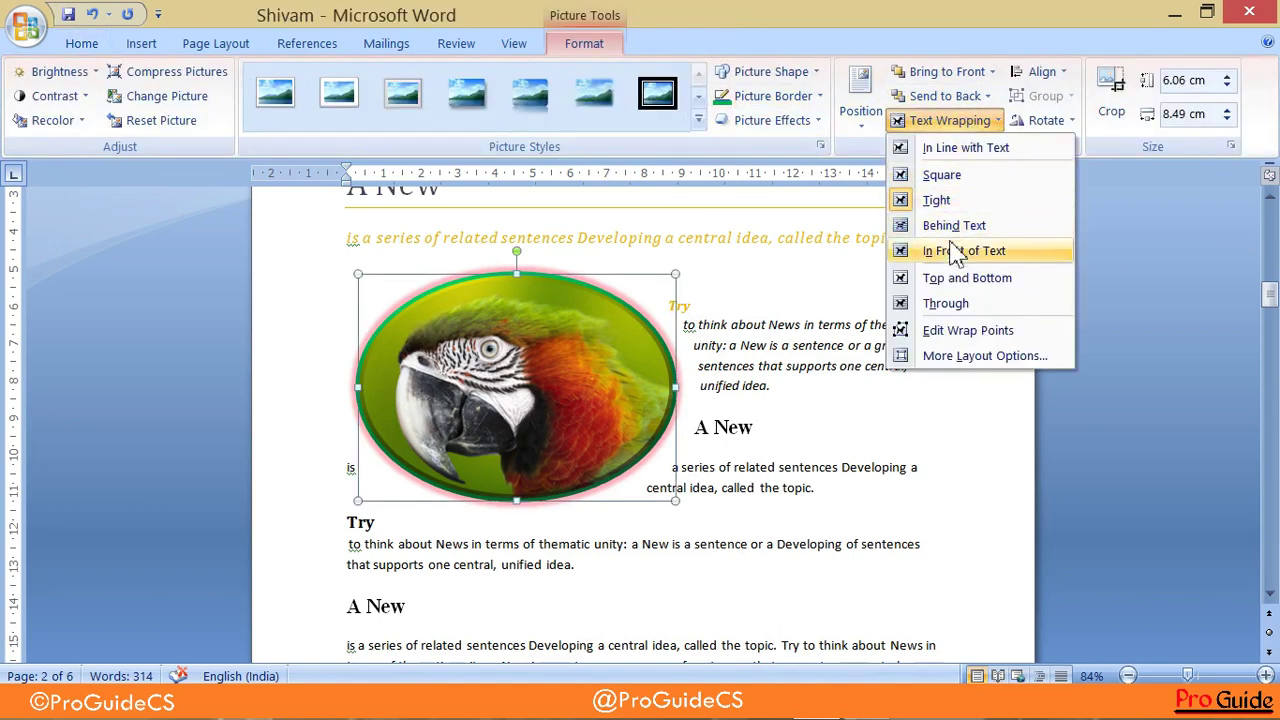
{"action": "left_click", "coordinate": [952, 228]}
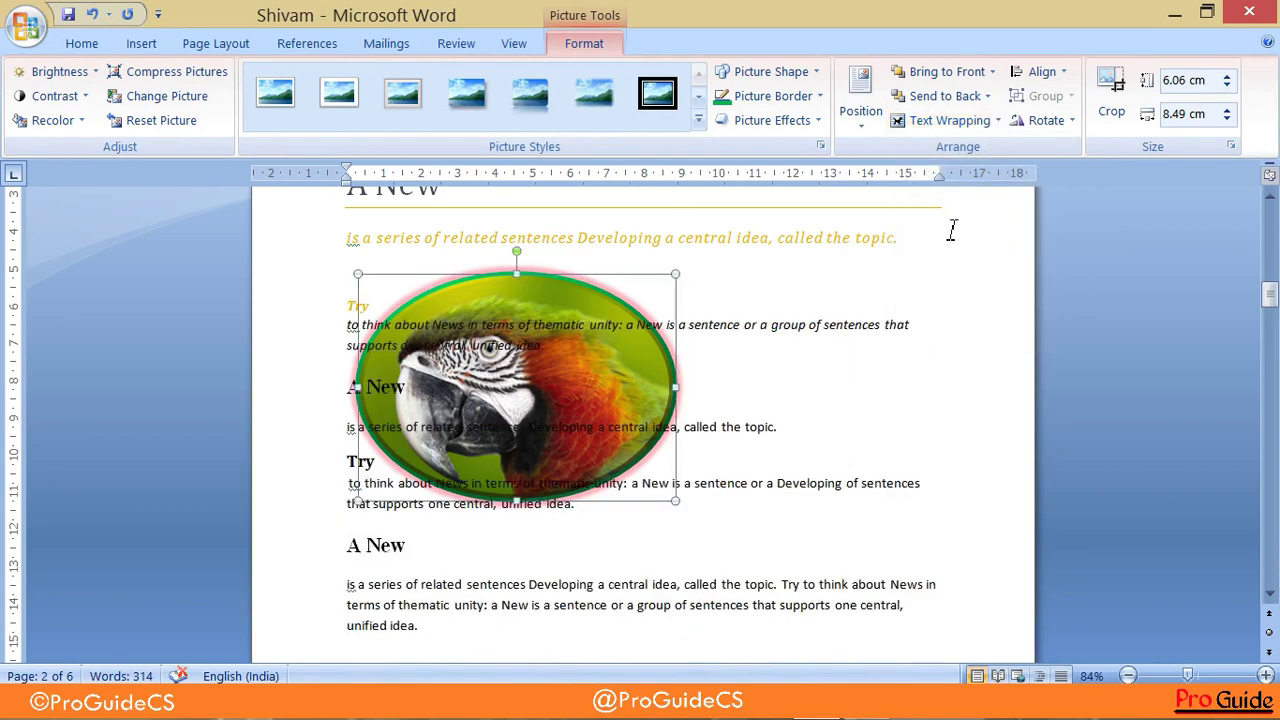
{"action": "left_click", "coordinate": [935, 122]}
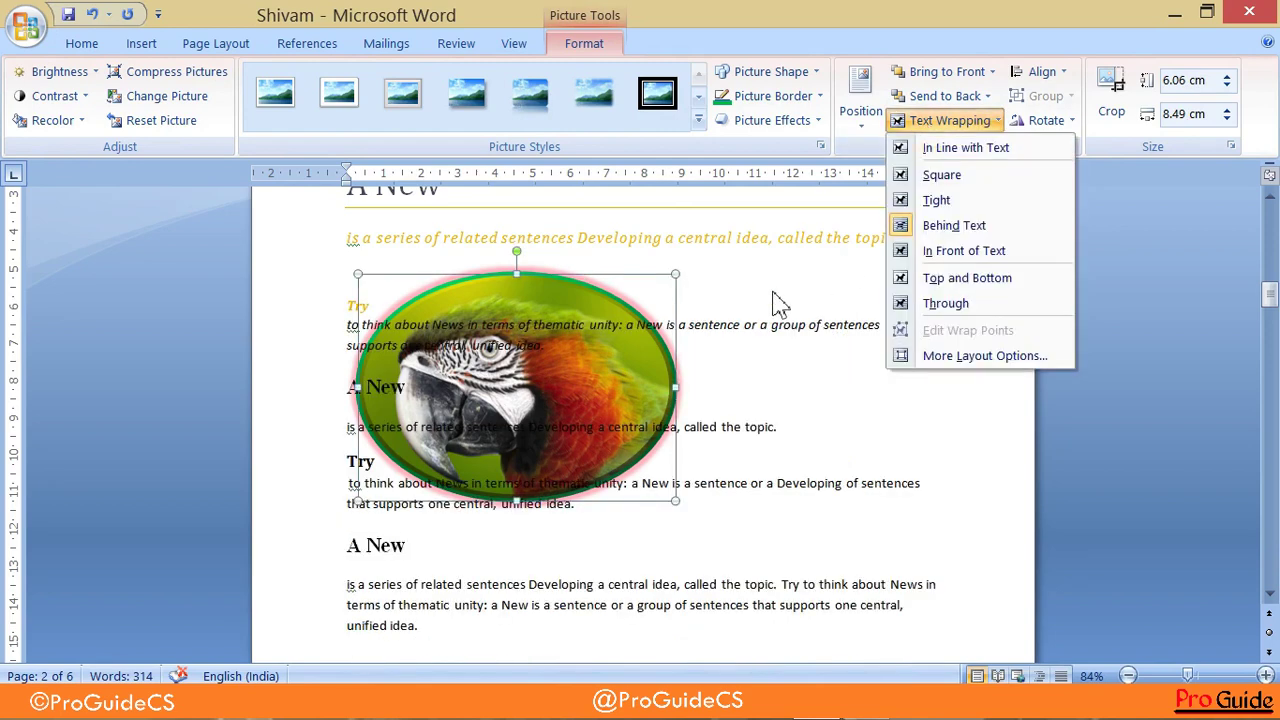
{"action": "left_click", "coordinate": [921, 251]}
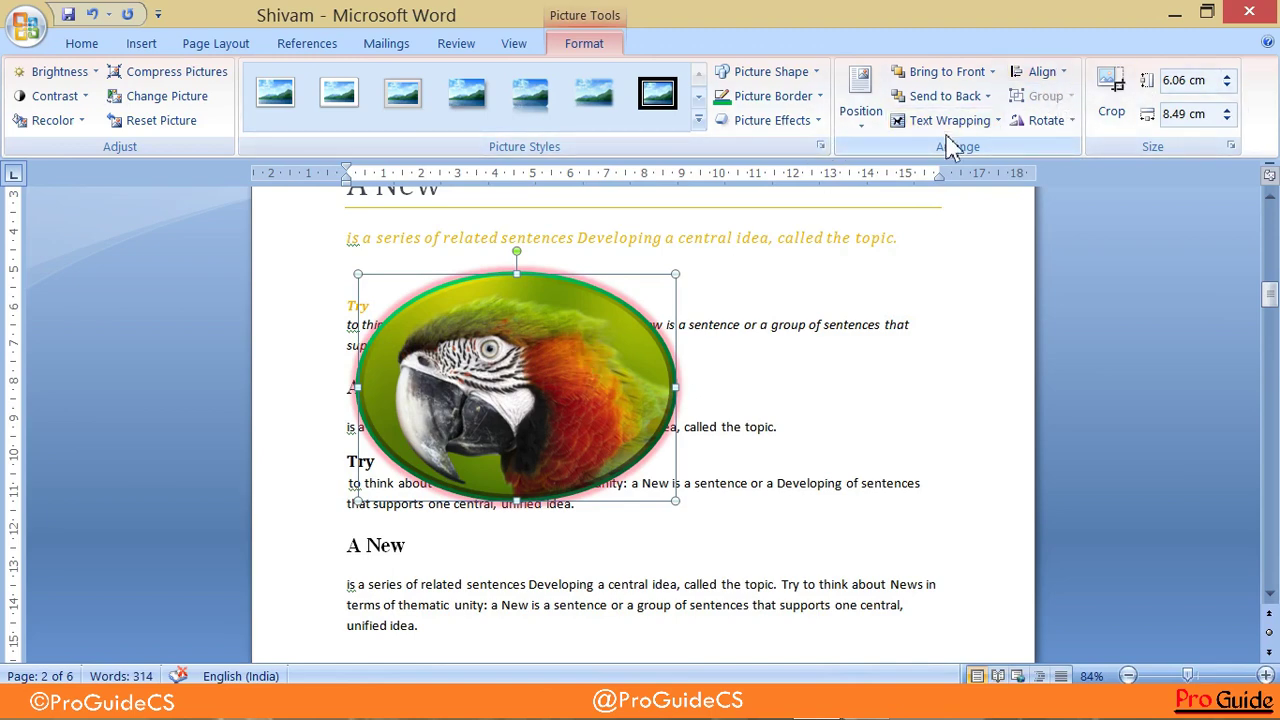
- Align the picture to the center, then to the right margin
{"action": "left_click", "coordinate": [872, 125]}
{"action": "left_click", "coordinate": [1065, 80]}
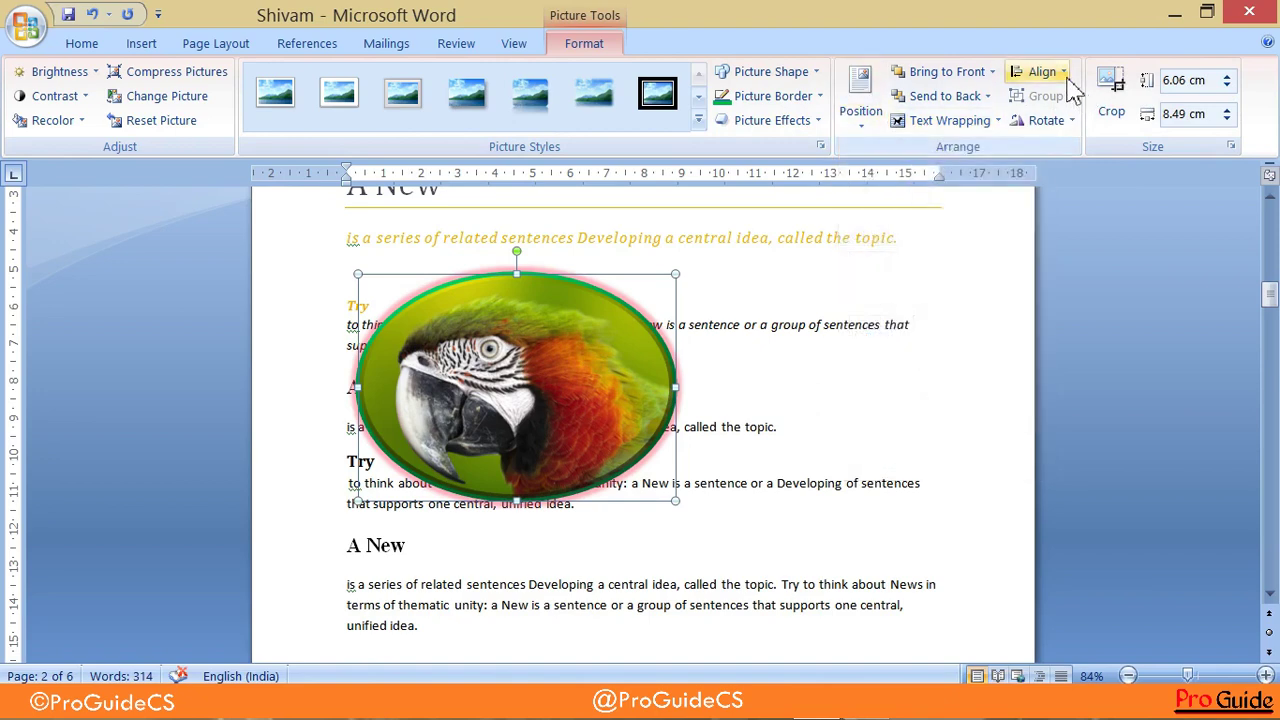
{"action": "left_click", "coordinate": [1058, 85]}
{"action": "left_click", "coordinate": [1055, 128]}
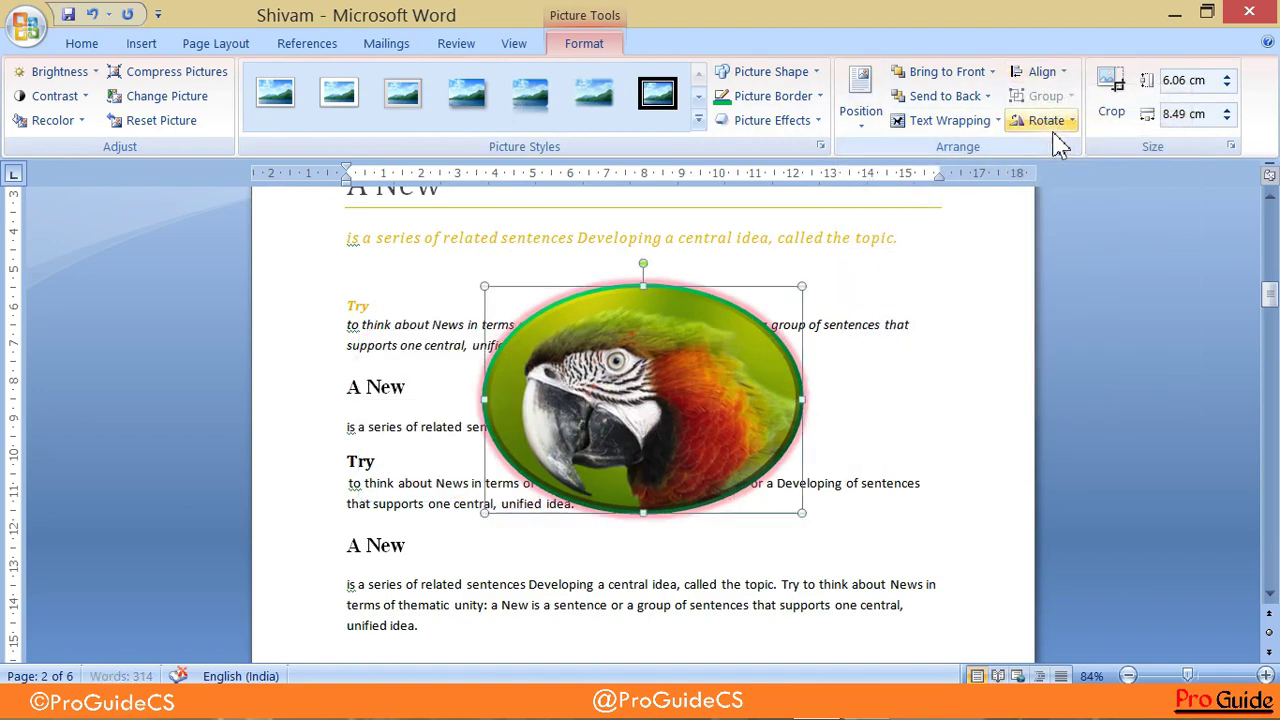
{"action": "left_click", "coordinate": [1045, 74]}
{"action": "left_click", "coordinate": [1058, 150]}
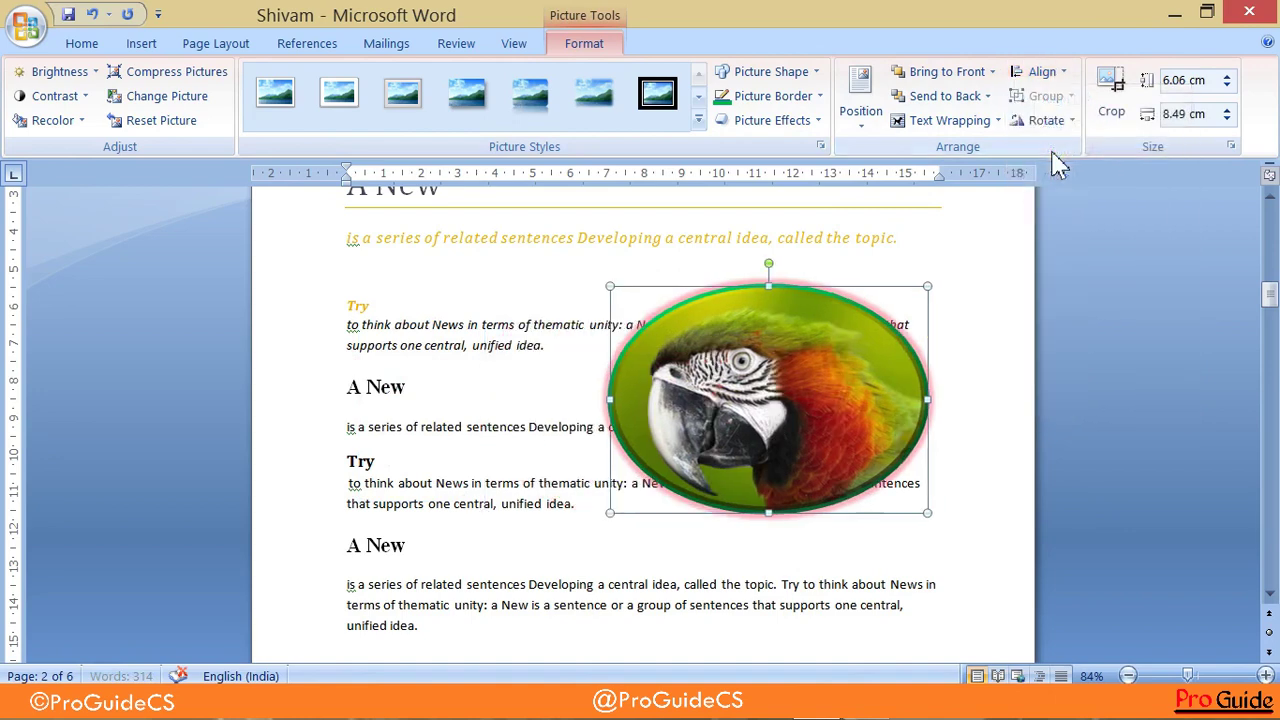
{"action": "left_click", "coordinate": [1045, 78]}
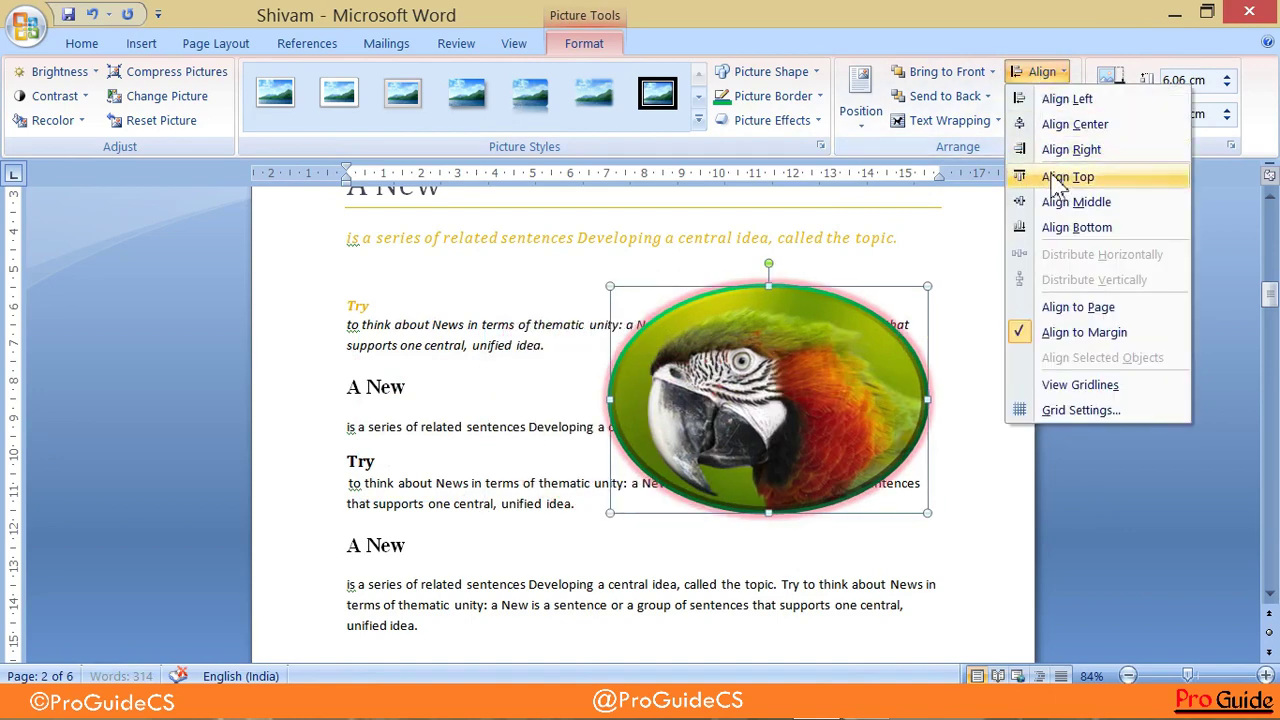
- Align the oval picture to the bottom margin
{"action": "left_click", "coordinate": [1057, 228]}
{"action": "scroll", "coordinate": [943, 257], "scroll_direction": "down", "scroll_amount": 5}
{"action": "scroll", "coordinate": [803, 306], "scroll_direction": "down", "scroll_amount": 3}
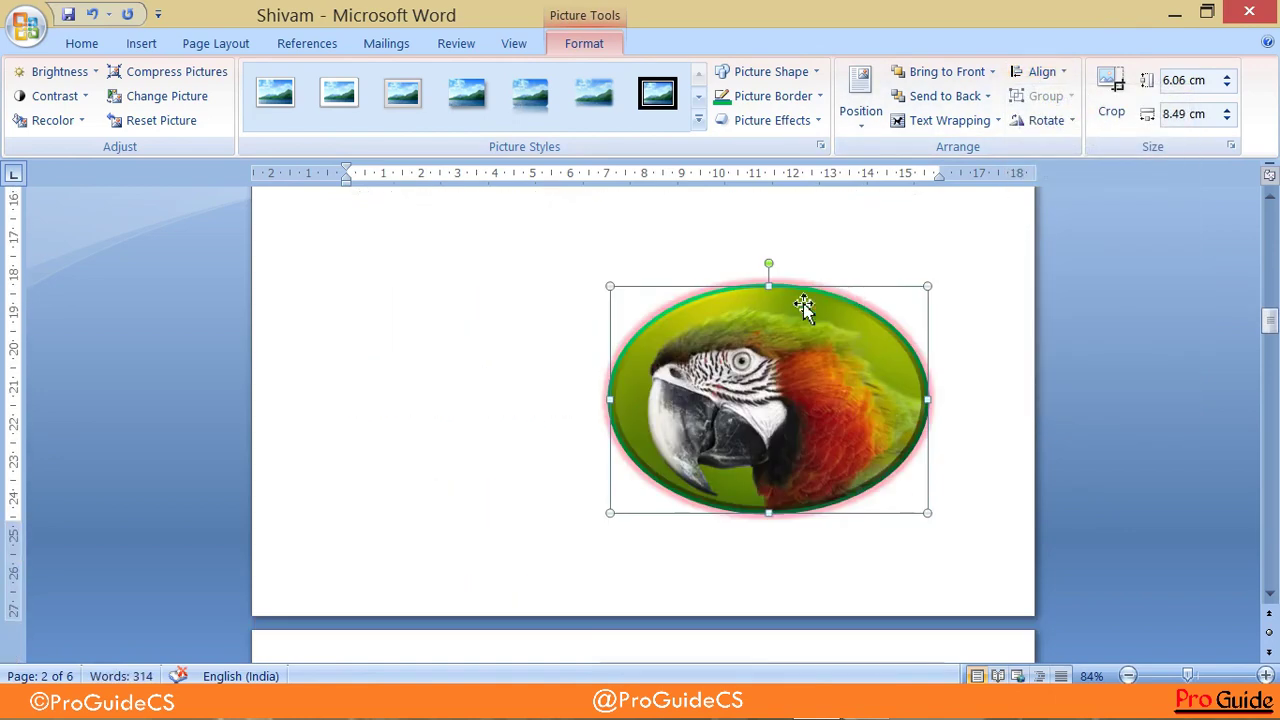
{"action": "scroll", "coordinate": [949, 220], "scroll_direction": "up", "scroll_amount": 4}
- Try rotating the oval picture 90° right and 90° left
{"action": "left_click", "coordinate": [1065, 125]}
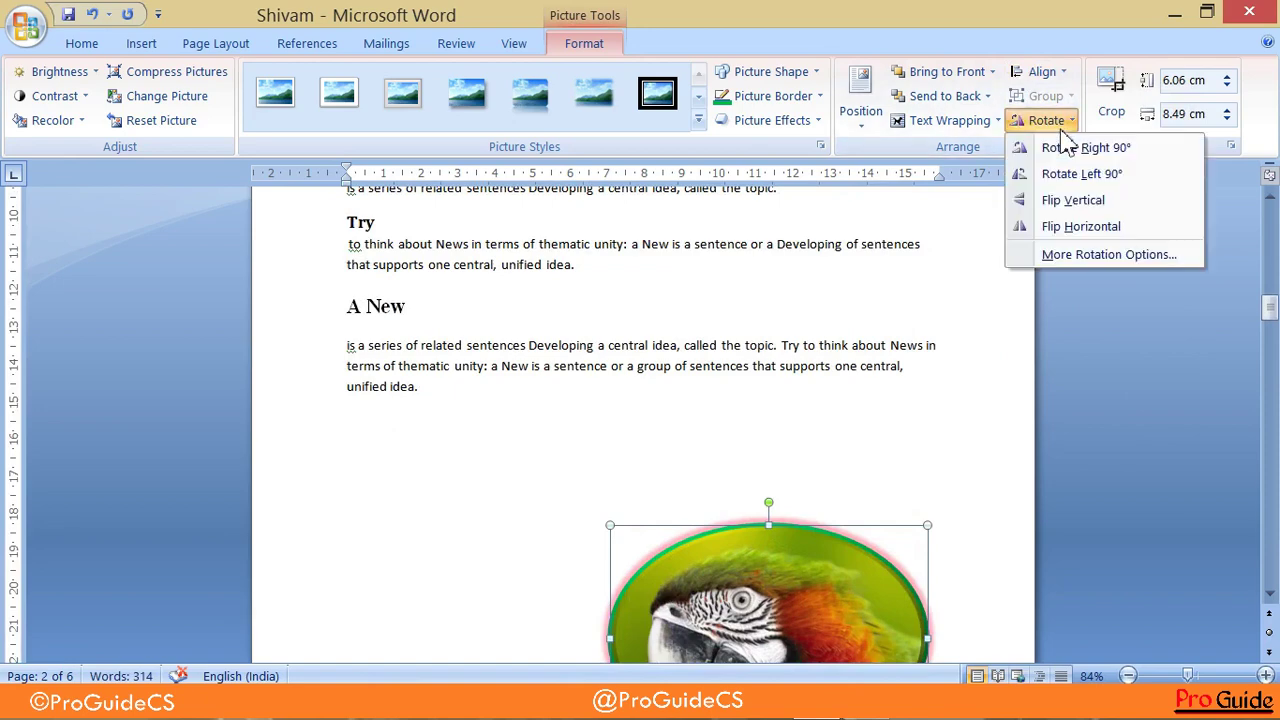
{"action": "left_click", "coordinate": [843, 307]}
{"action": "scroll", "coordinate": [843, 307], "scroll_direction": "down", "scroll_amount": 3}
{"action": "scroll", "coordinate": [843, 306], "scroll_direction": "down", "scroll_amount": 2}
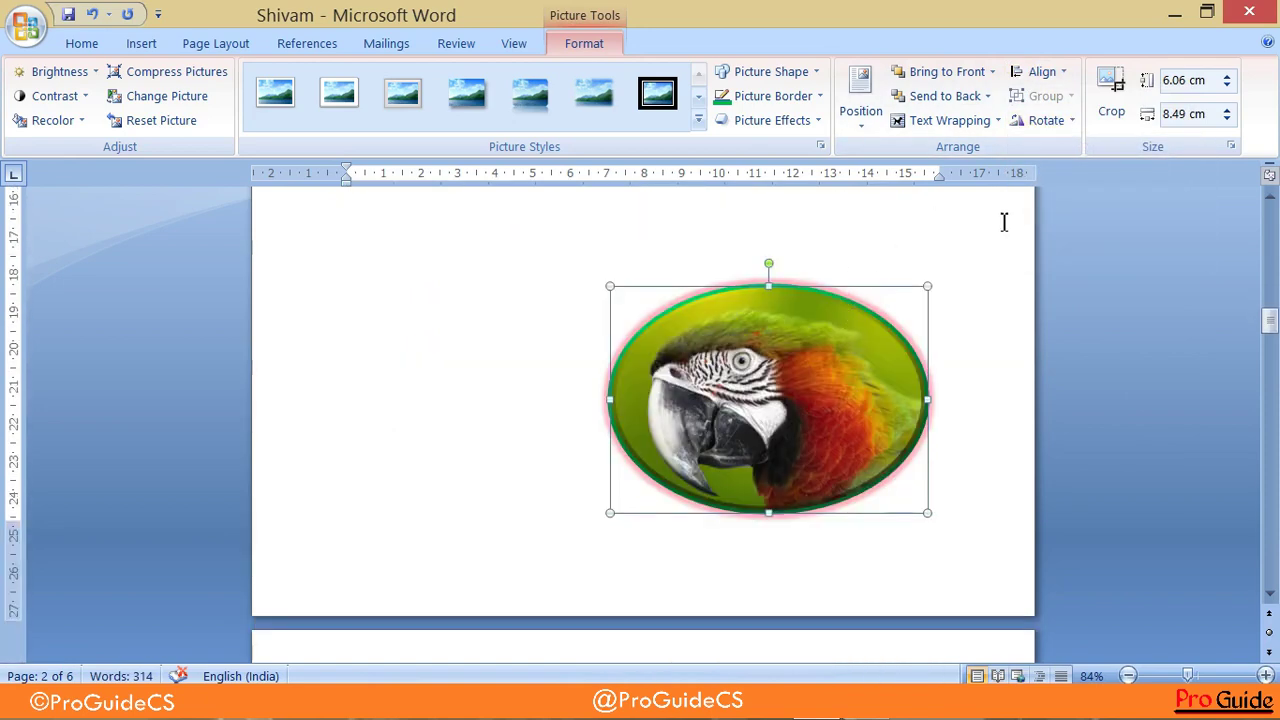
{"action": "left_click", "coordinate": [1046, 122]}
{"action": "left_click", "coordinate": [1070, 148]}
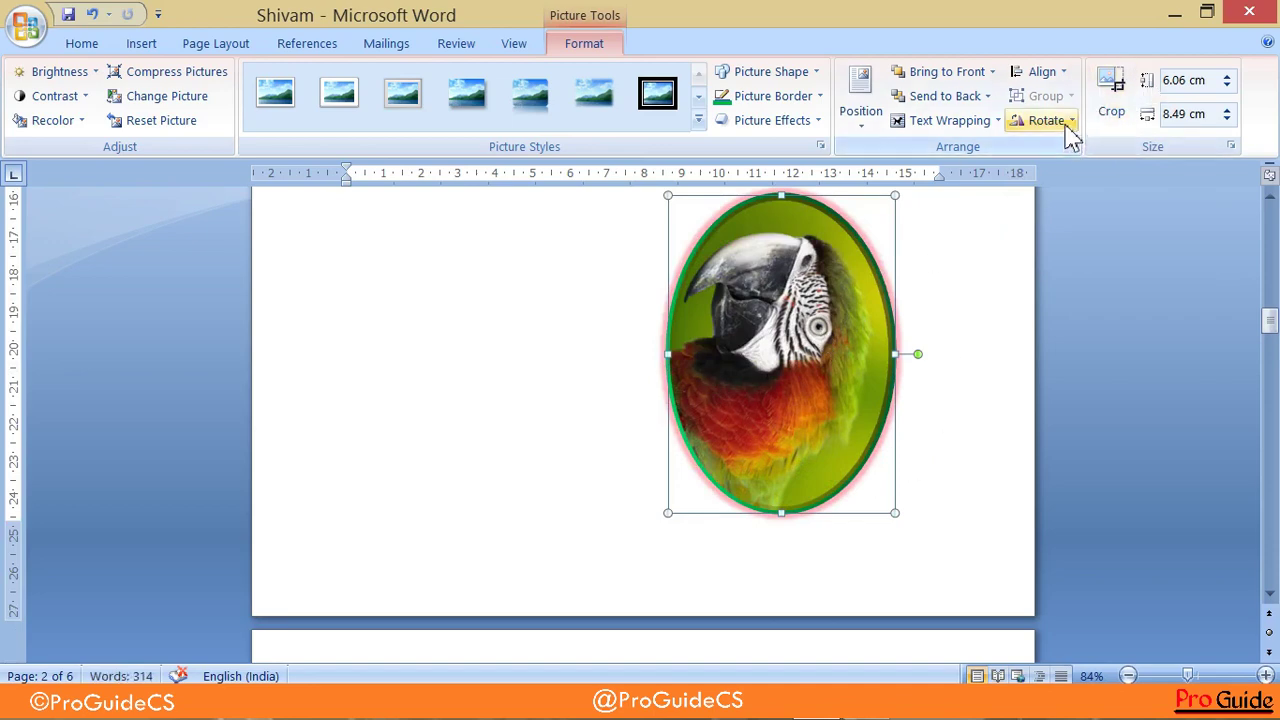
{"action": "left_click", "coordinate": [1067, 122]}
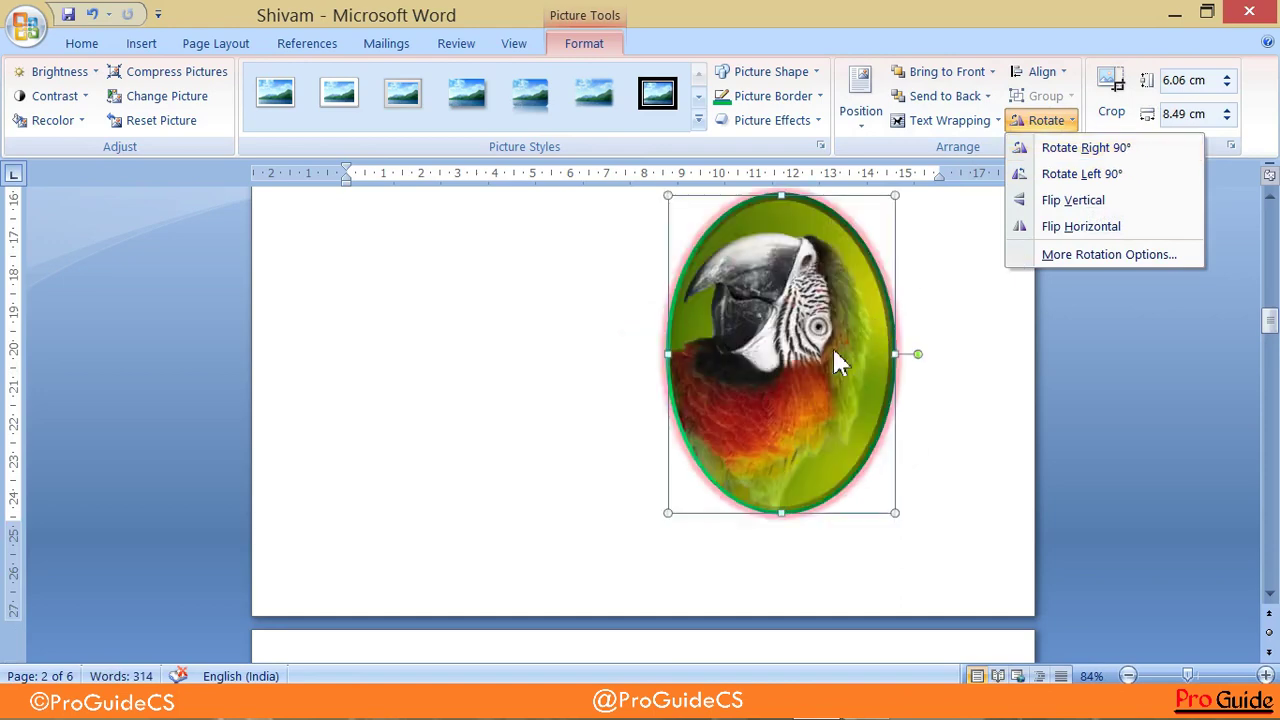
{"action": "left_click", "coordinate": [1100, 150]}
{"action": "left_click", "coordinate": [1052, 122]}
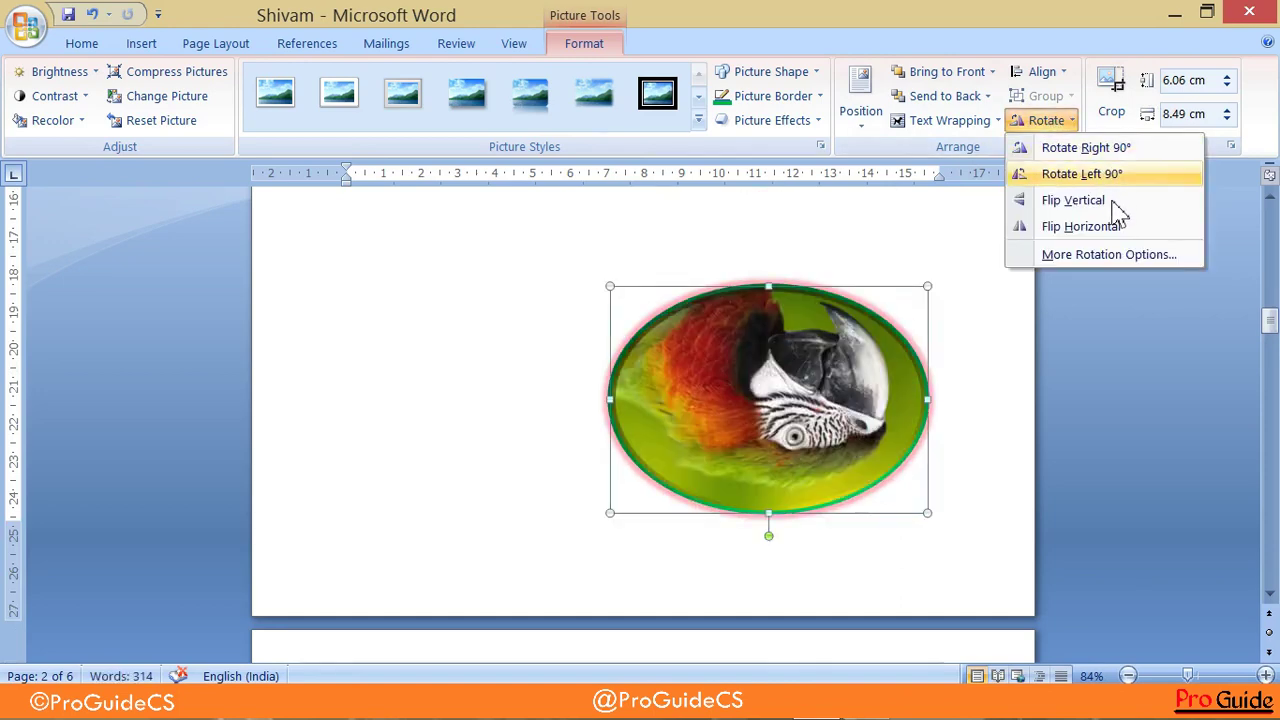
{"action": "left_click", "coordinate": [1100, 176]}
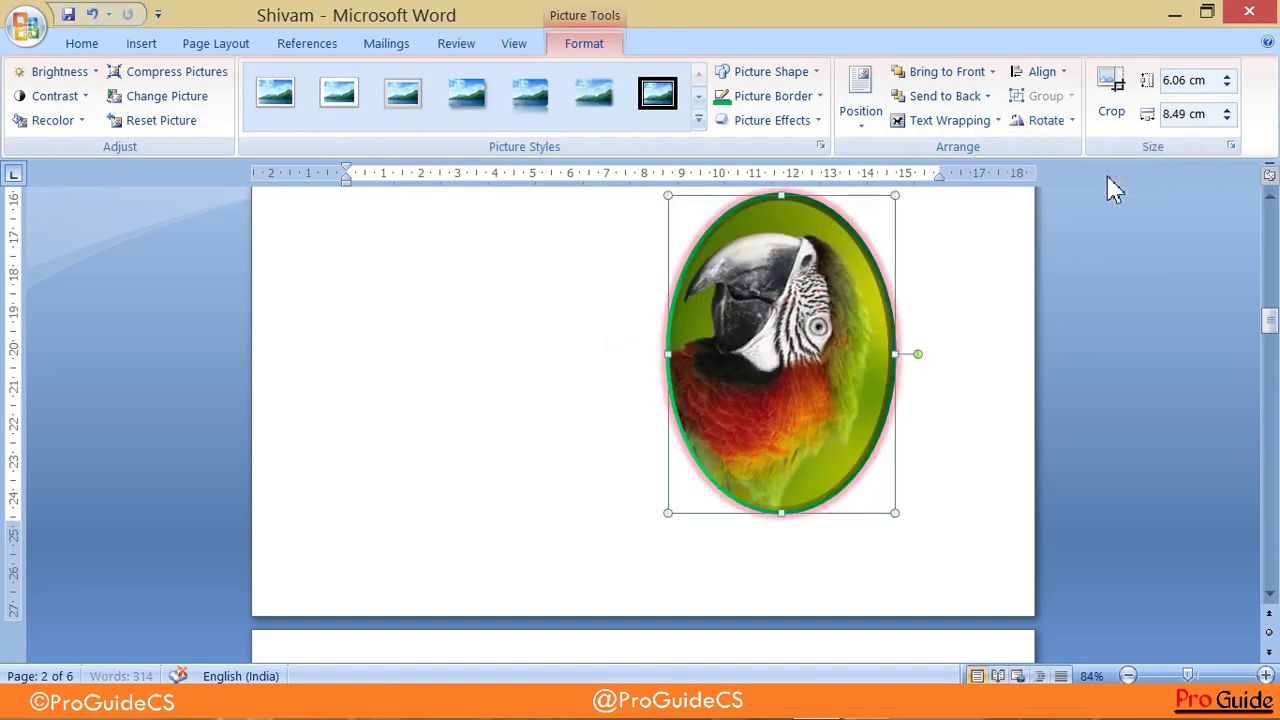
- Flip the picture vertically and horizontally, then rotate it 90° right into landscape
{"action": "left_click", "coordinate": [1067, 128]}
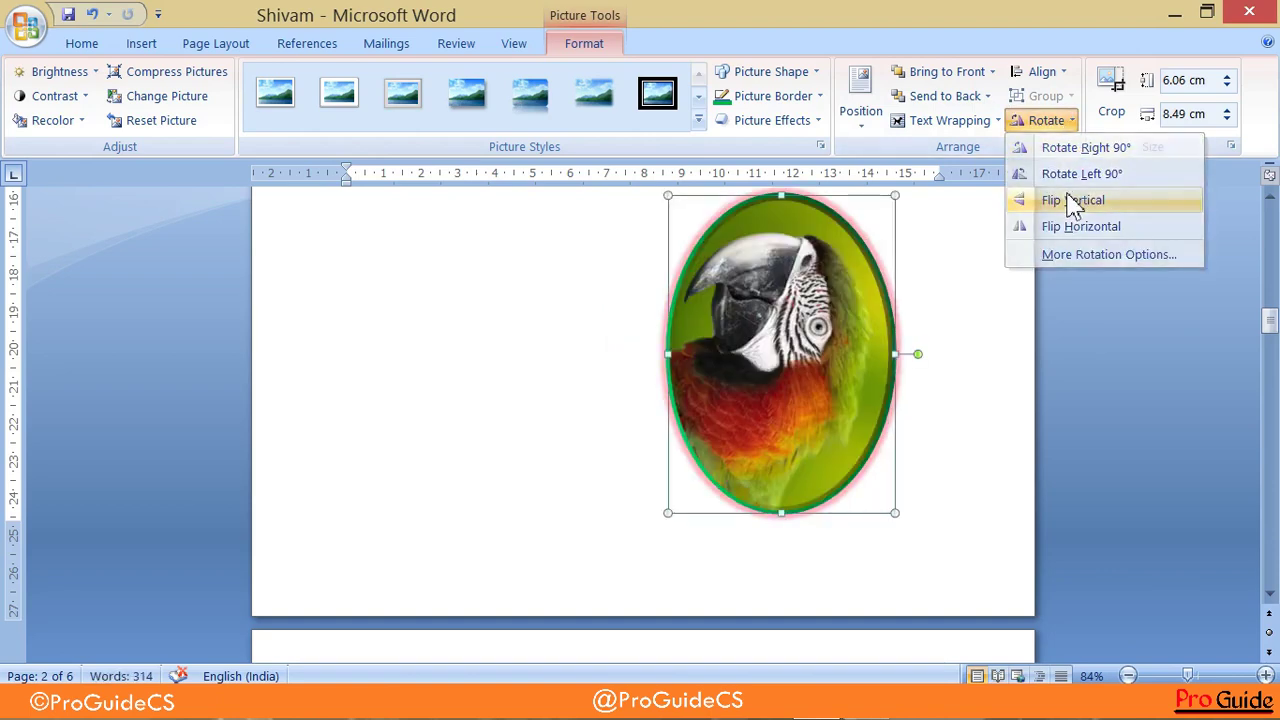
{"action": "left_click", "coordinate": [1070, 200]}
{"action": "left_click", "coordinate": [1045, 121]}
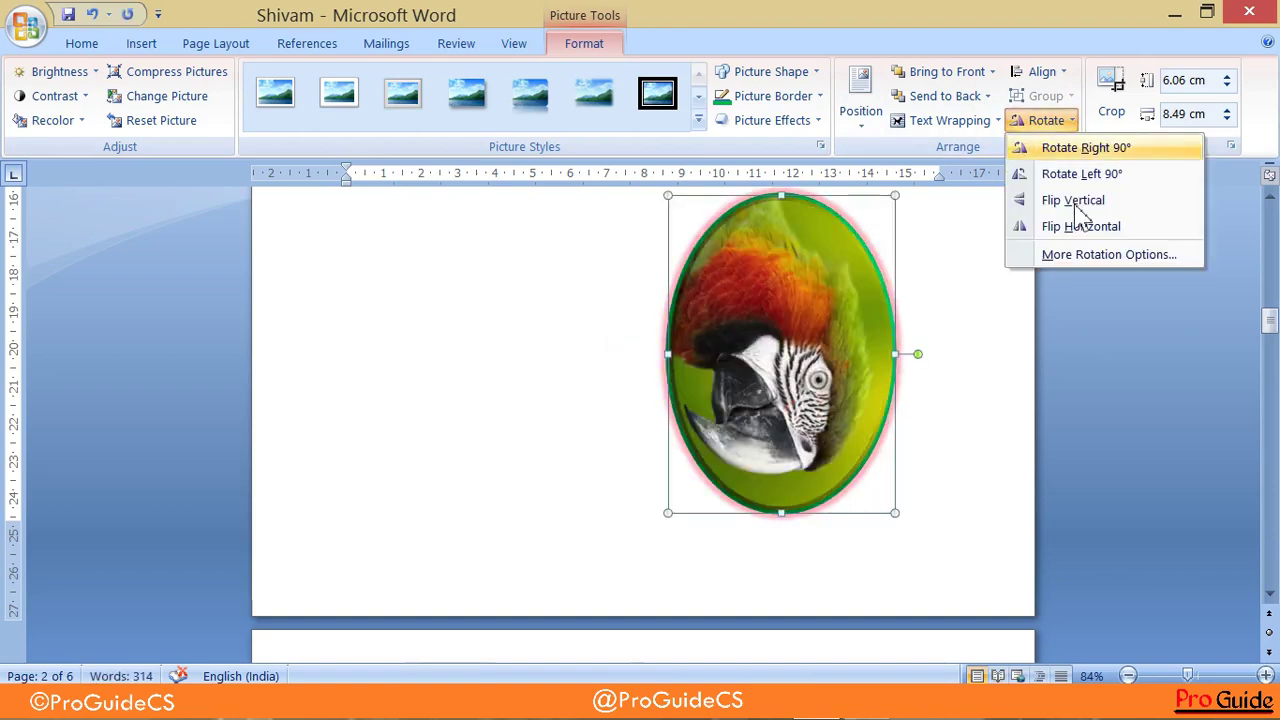
{"action": "left_click", "coordinate": [1080, 228]}
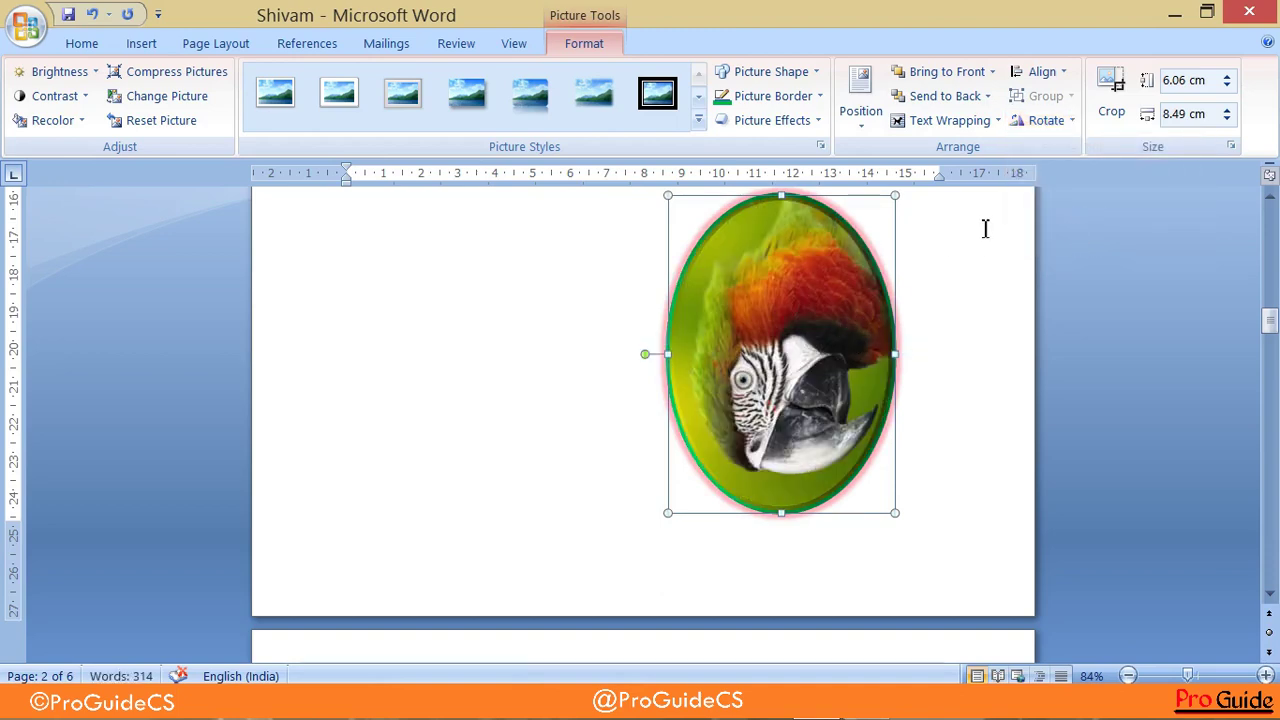
{"action": "left_click", "coordinate": [1050, 127]}
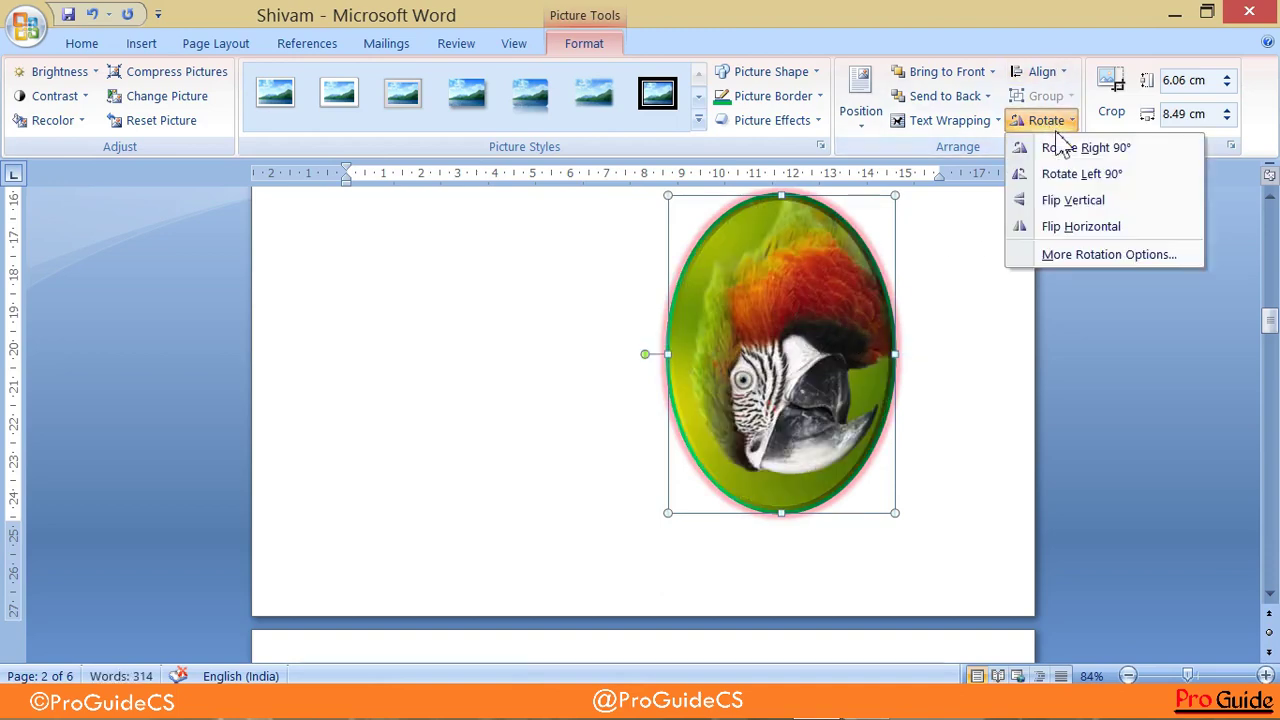
{"action": "left_click", "coordinate": [1072, 148]}
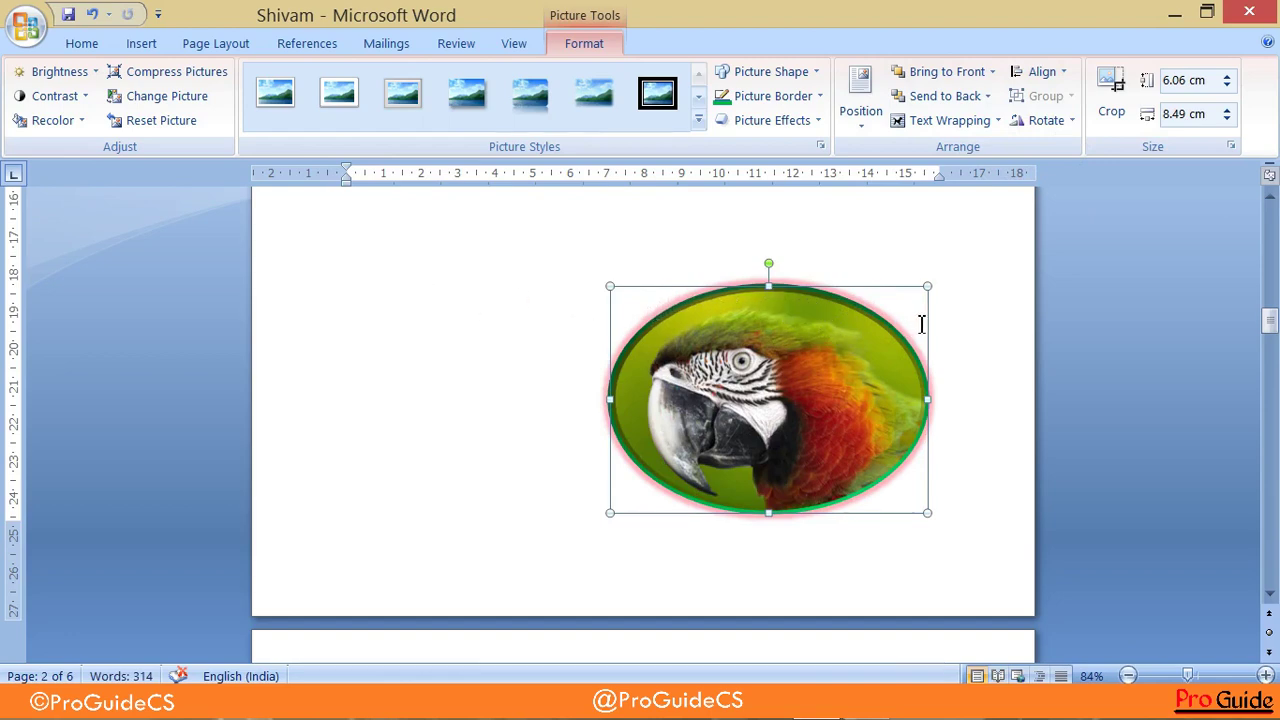
- Reset the parrot picture to its original full size
{"action": "left_click", "coordinate": [185, 137]}
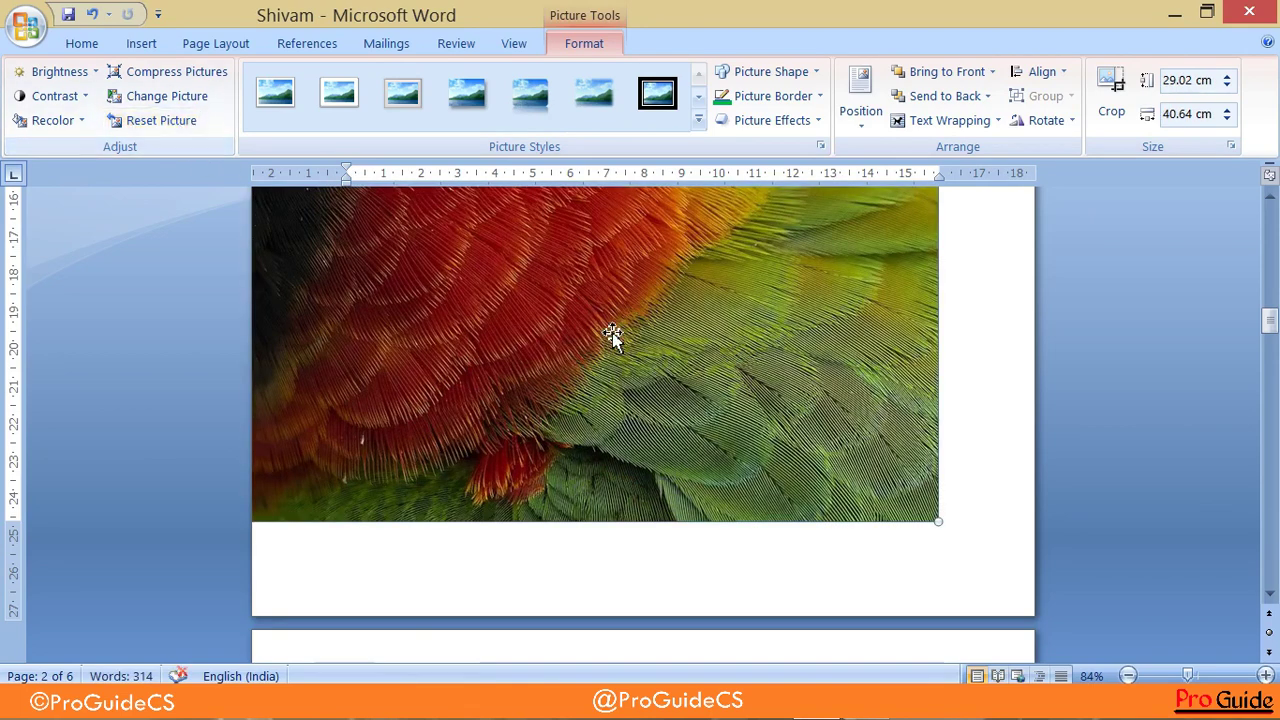
{"action": "scroll", "coordinate": [596, 313], "scroll_direction": "up", "scroll_amount": 3}
{"action": "scroll", "coordinate": [594, 313], "scroll_direction": "up", "scroll_amount": 2}
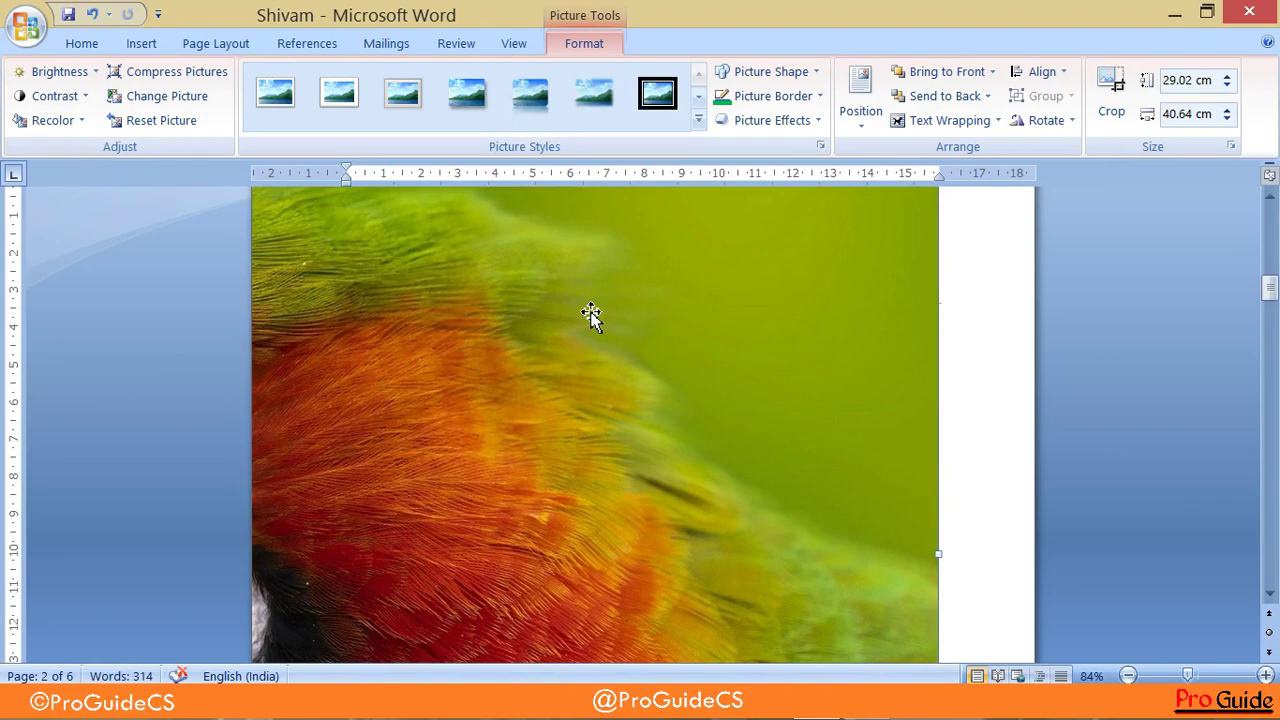
{"action": "scroll", "coordinate": [590, 313], "scroll_direction": "down", "scroll_amount": 2}
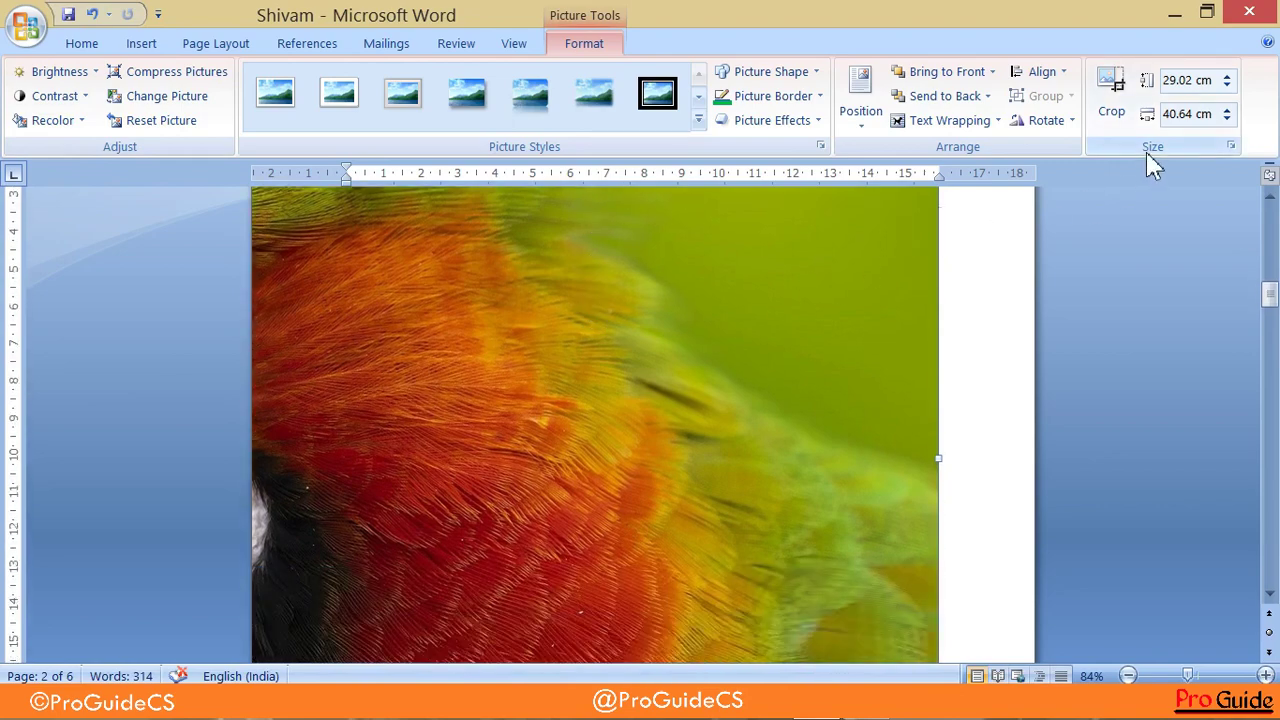
{"action": "scroll", "coordinate": [651, 410], "scroll_direction": "down", "scroll_amount": 6}
{"action": "scroll", "coordinate": [846, 629], "scroll_direction": "down", "scroll_amount": 1}
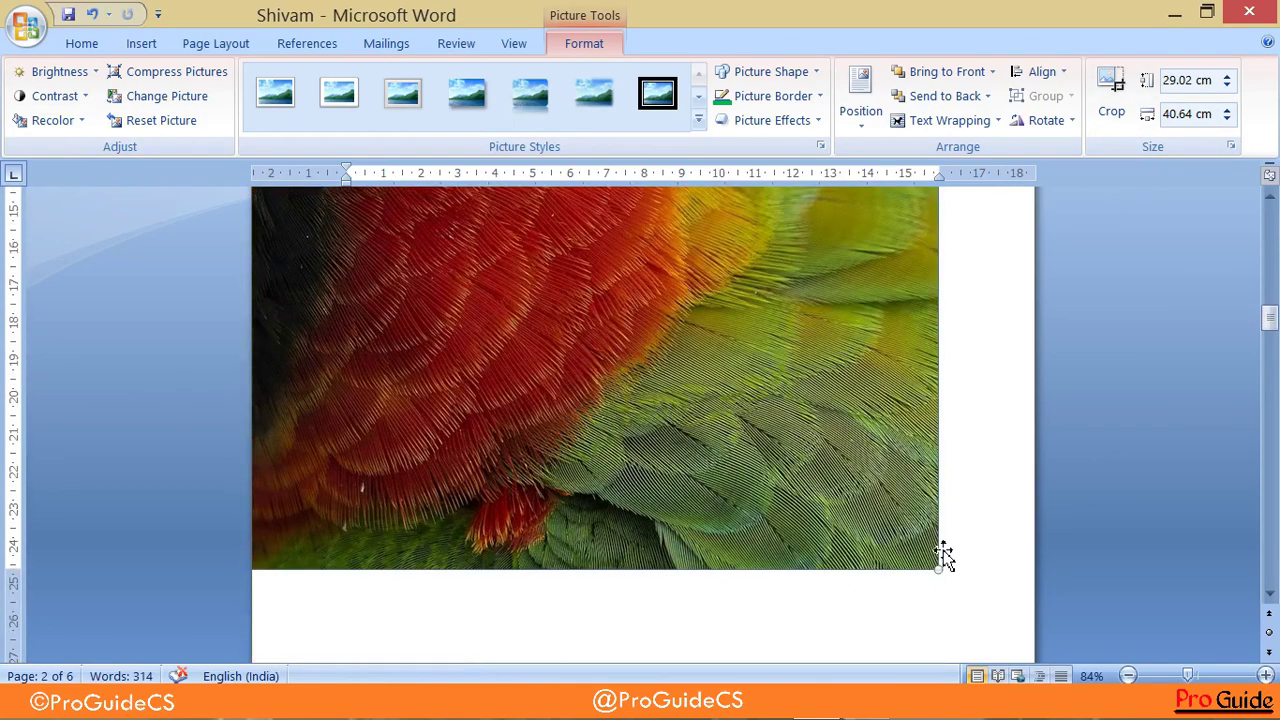
- Set the picture to 2 cm height and 2 cm width and move it to the page centre
{"action": "left_click", "coordinate": [1209, 80]}
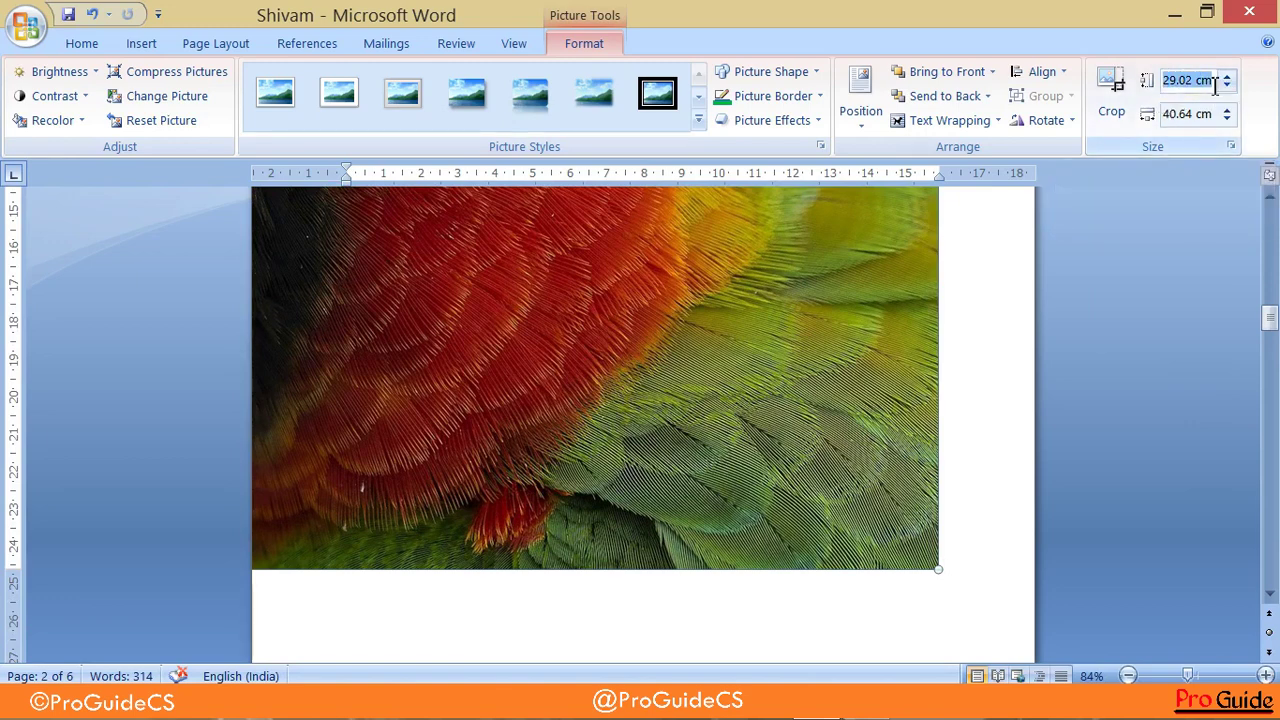
{"action": "type", "text": "2"}
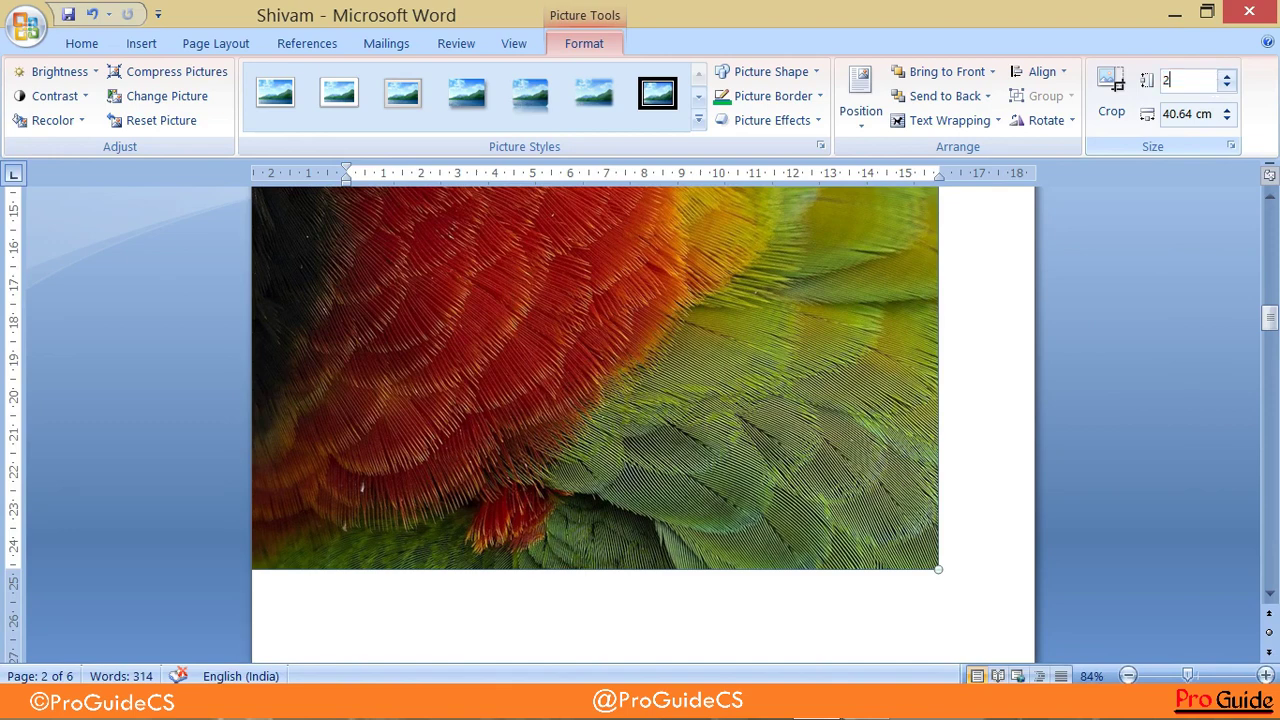
{"action": "key", "text": "Return"}
{"action": "left_click", "coordinate": [1195, 115]}
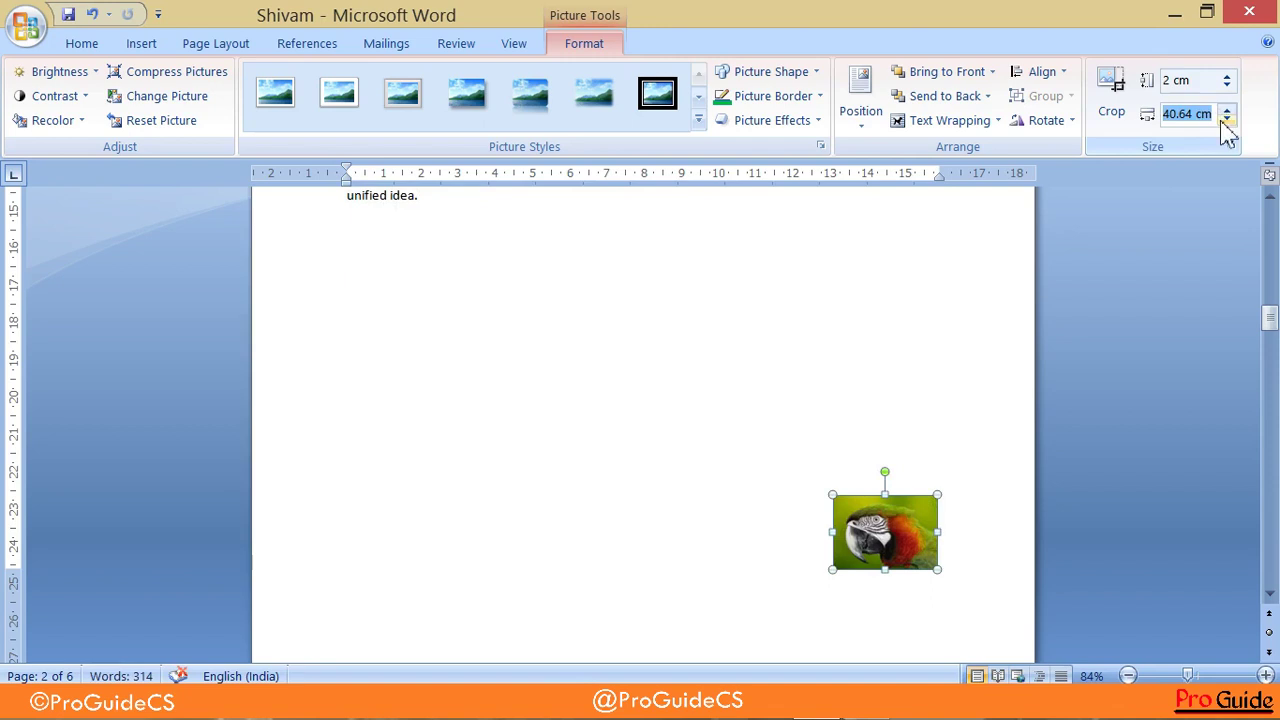
{"action": "type", "text": "2"}
{"action": "key", "text": "Return"}
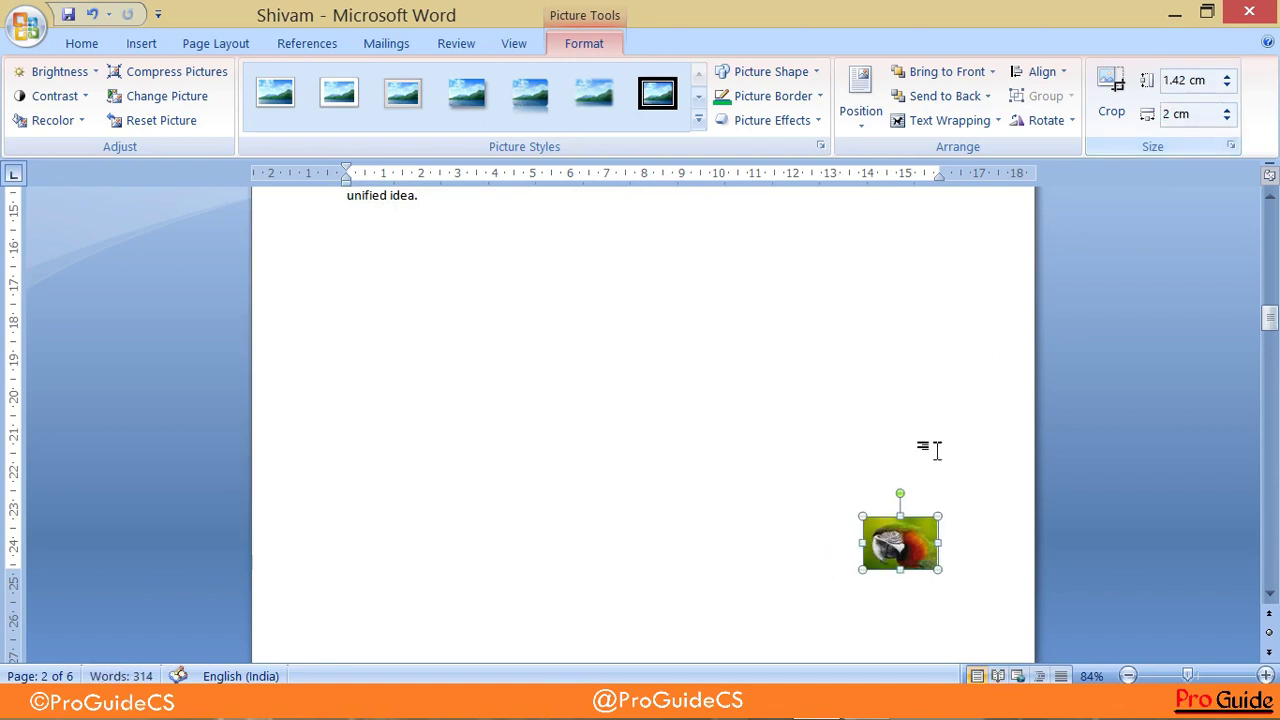
{"action": "left_click_drag", "start_coordinate": [905, 549], "coordinate": [622, 374]}
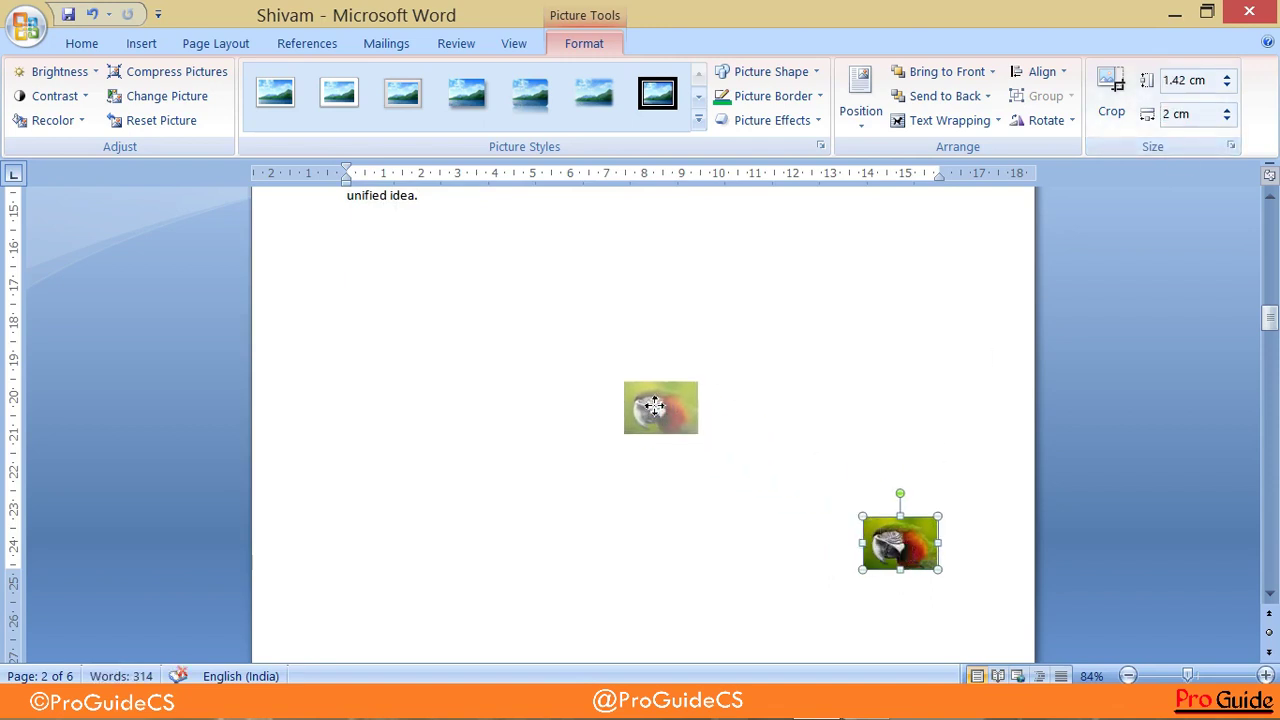
- Raise the picture height to 5 cm, making it 7.31 cm wide
{"action": "left_click", "coordinate": [1225, 76]}
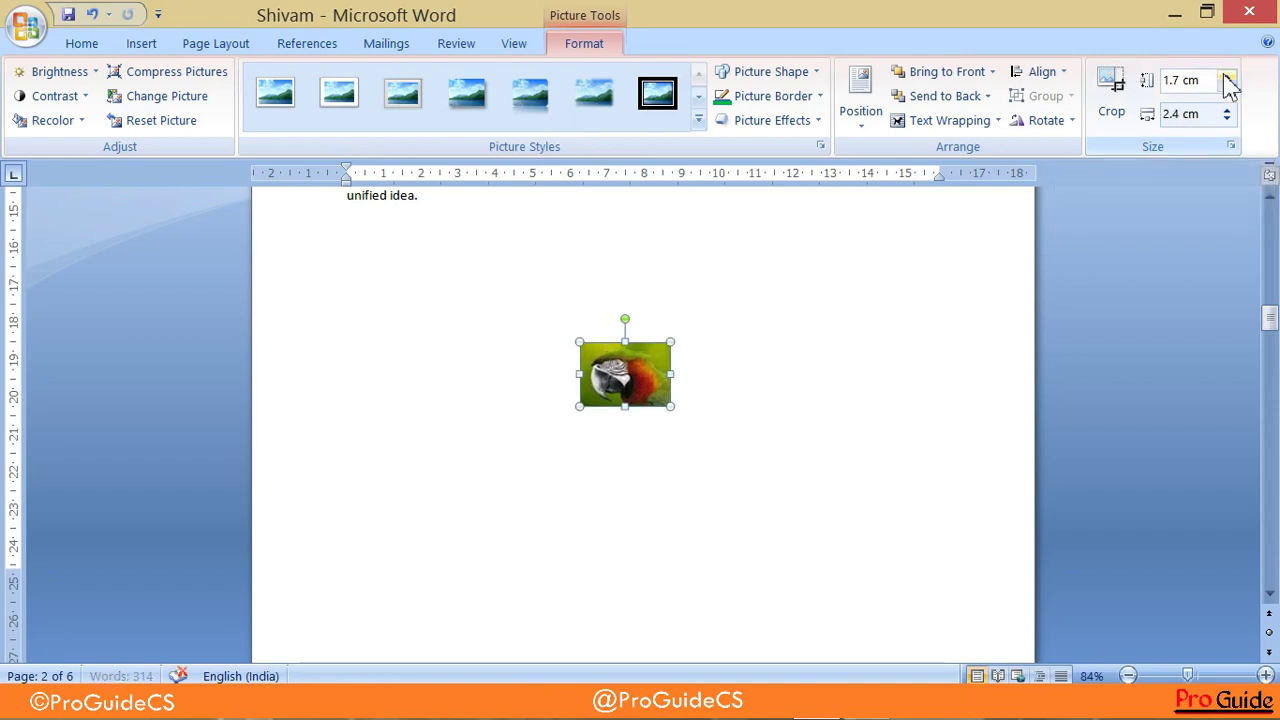
{"action": "left_click", "coordinate": [1225, 76]}
{"action": "left_click", "coordinate": [1225, 76]}
{"action": "left_click", "coordinate": [1227, 80]}
{"action": "left_click", "coordinate": [1227, 80]}
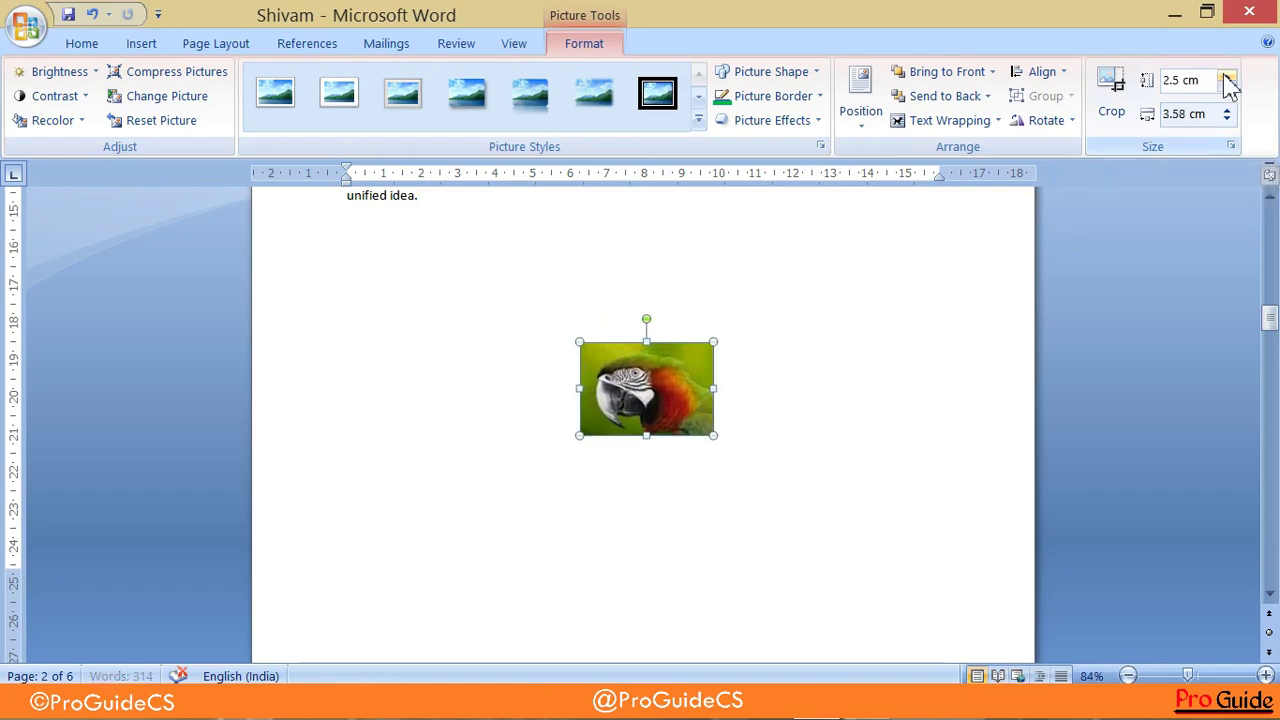
{"action": "left_click", "coordinate": [1227, 80]}
{"action": "left_click", "coordinate": [1227, 80]}
{"action": "left_click", "coordinate": [1227, 80]}
{"action": "left_click", "coordinate": [1227, 80]}
{"action": "left_click", "coordinate": [1227, 80]}
{"action": "left_click", "coordinate": [1227, 80]}
{"action": "left_click", "coordinate": [1227, 80]}
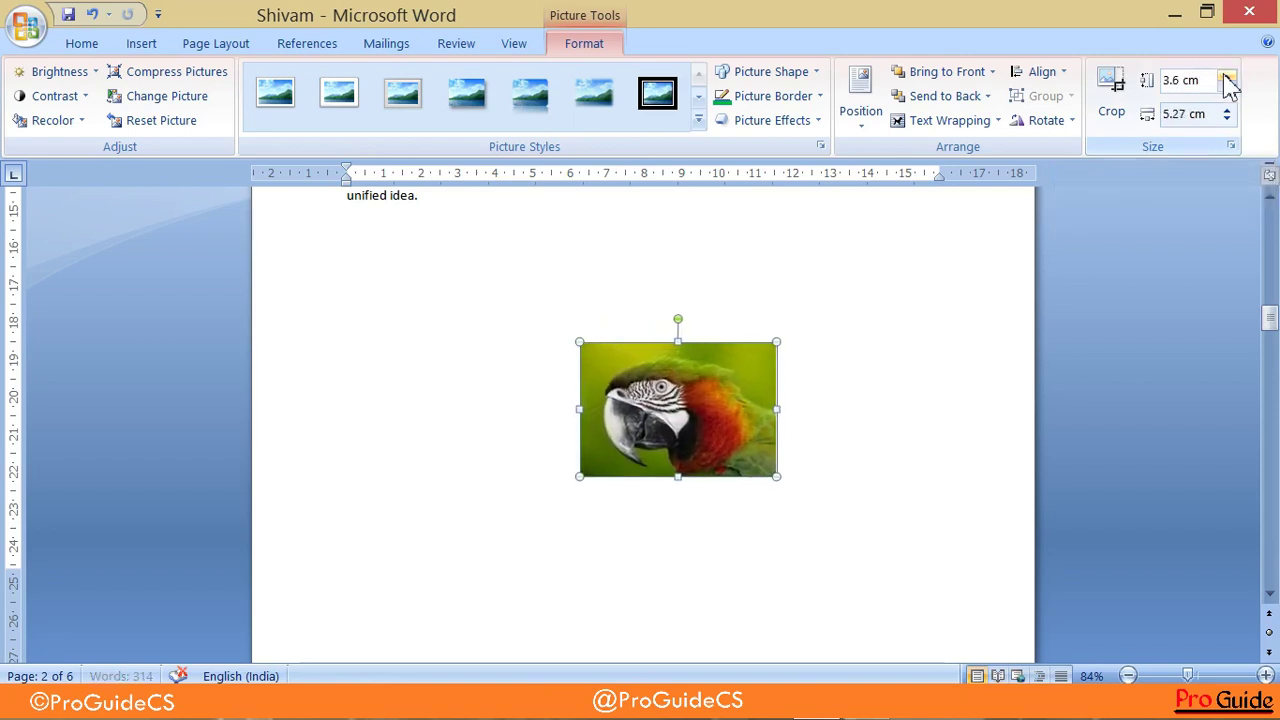
{"action": "left_click", "coordinate": [1227, 80]}
{"action": "left_click_drag", "start_coordinate": [1176, 88], "coordinate": [1214, 88]}
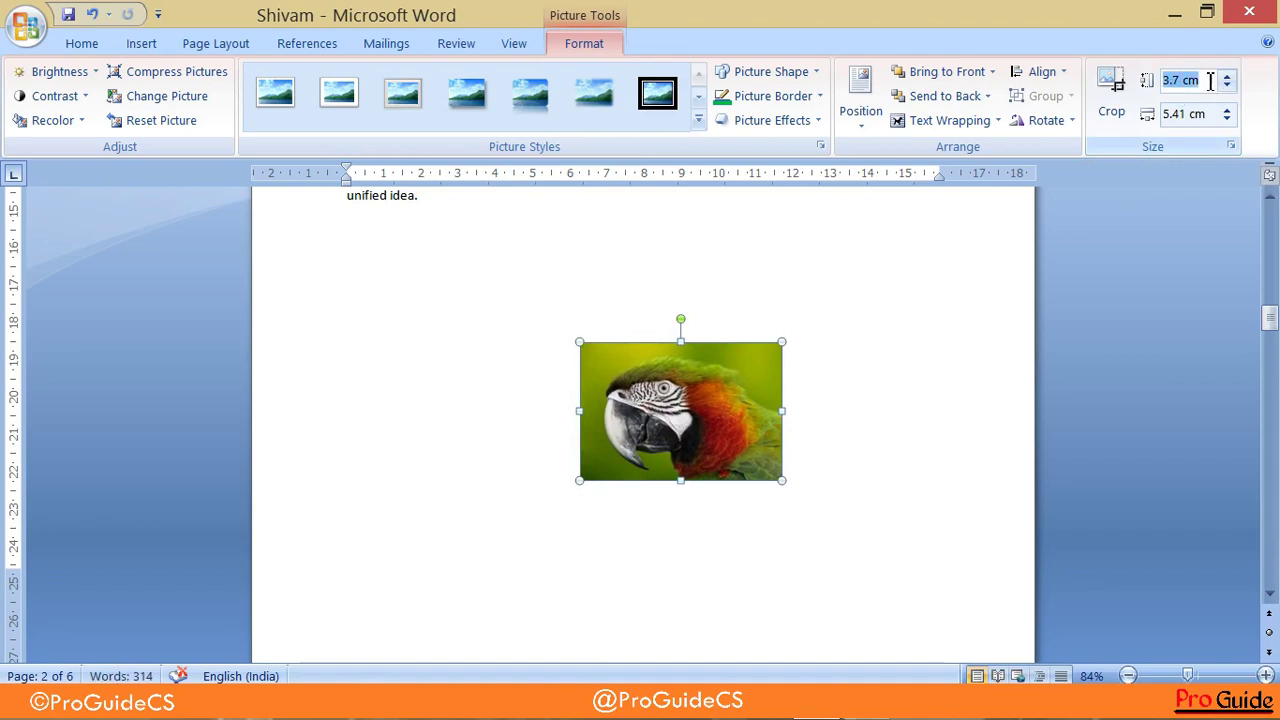
{"action": "type", "text": "5"}
{"action": "key", "text": "Return"}
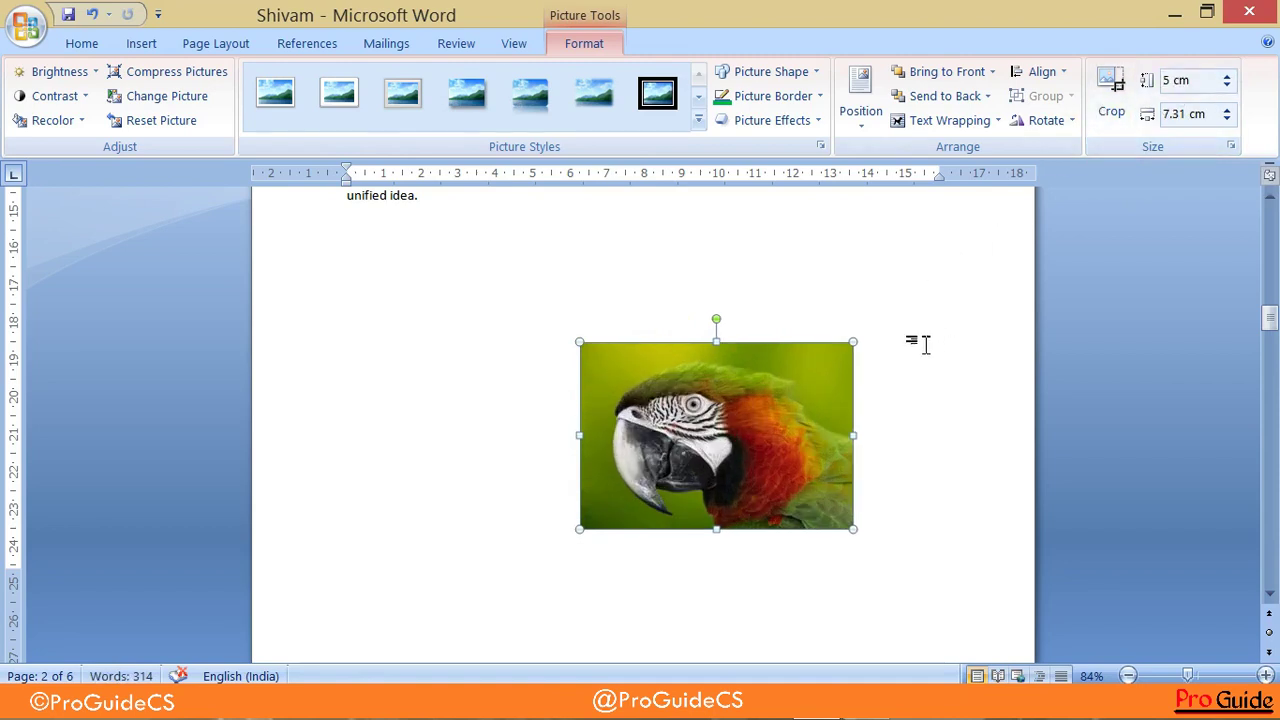
- Crop the picture's top-left corner inward, leaving it 4.6 cm by 6.61 cm
{"action": "scroll", "coordinate": [877, 374], "scroll_direction": "up", "scroll_amount": 1}
{"action": "scroll", "coordinate": [868, 357], "scroll_direction": "up", "scroll_amount": 3}
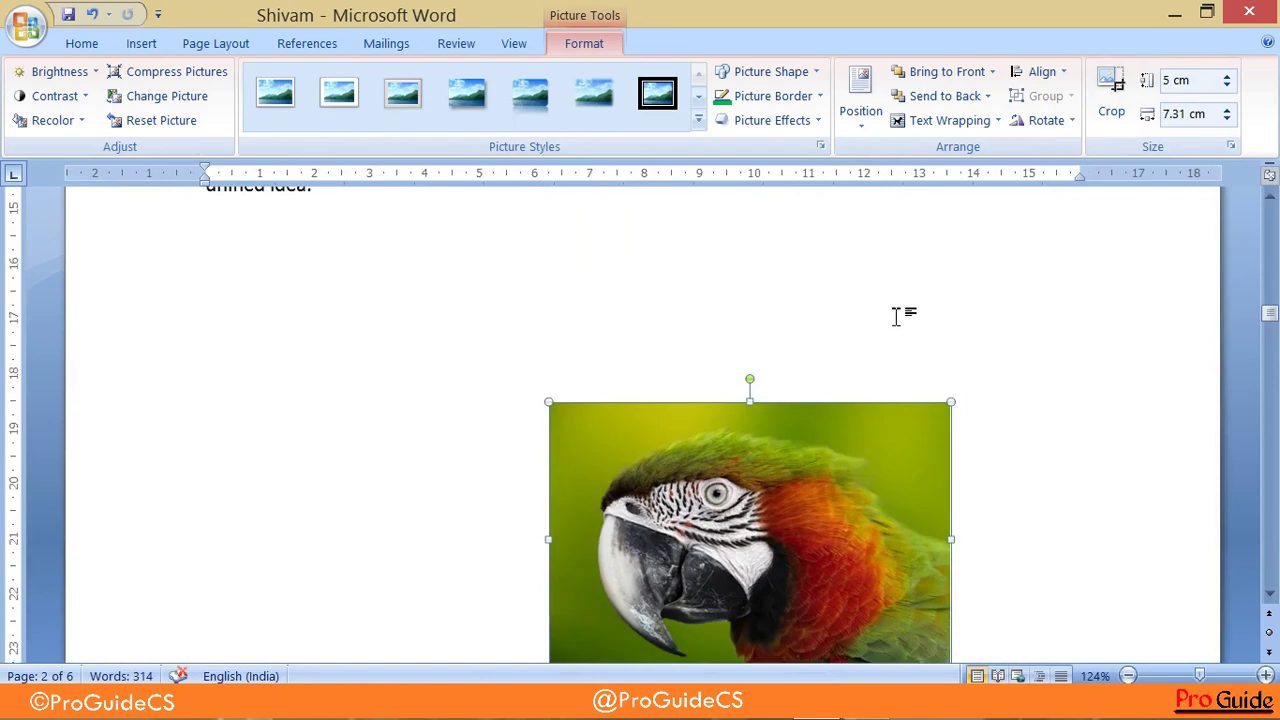
{"action": "scroll", "coordinate": [896, 316], "scroll_direction": "down", "scroll_amount": 1}
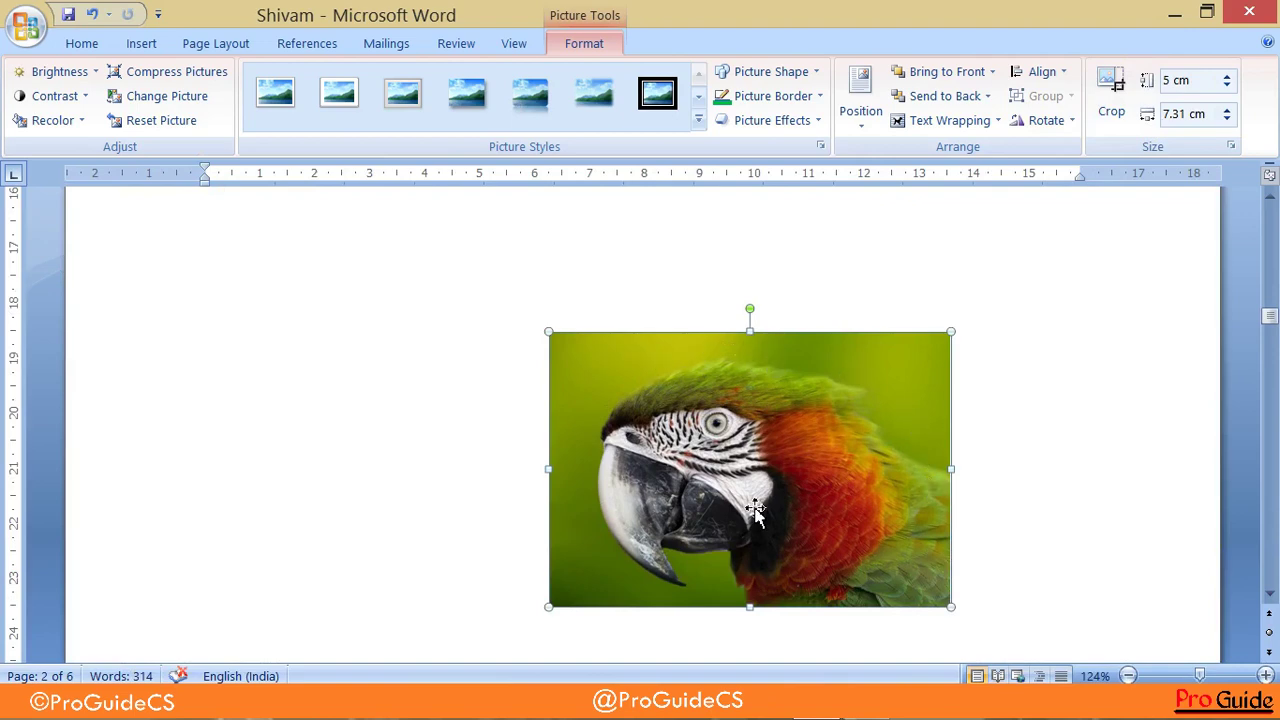
{"action": "left_click", "coordinate": [1124, 104]}
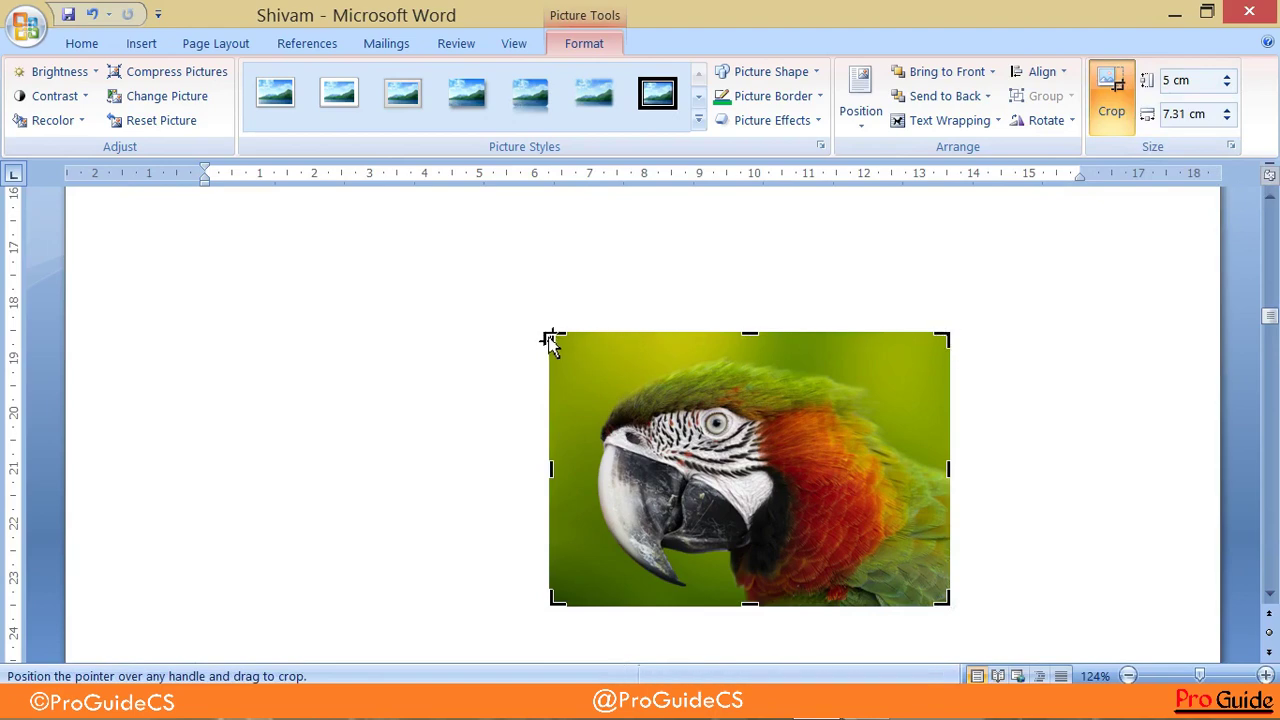
{"action": "left_click_drag", "start_coordinate": [556, 340], "coordinate": [590, 354]}
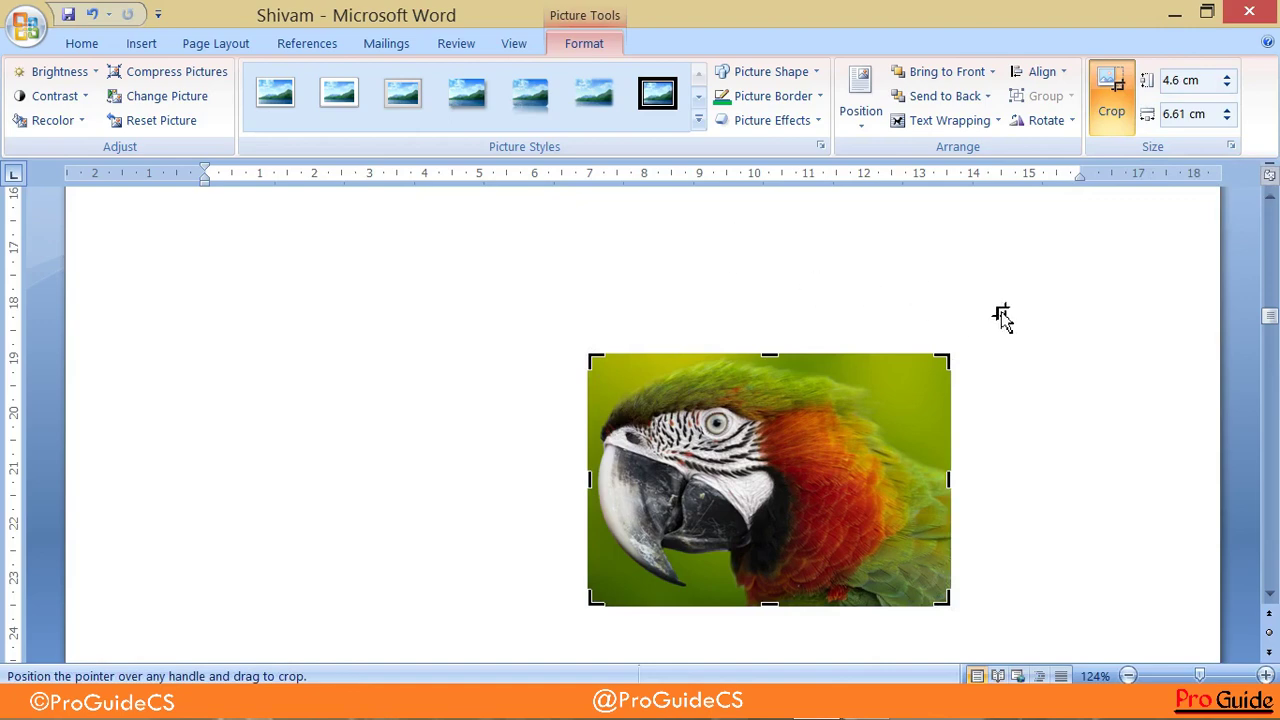
{"action": "left_click", "coordinate": [1012, 308]}
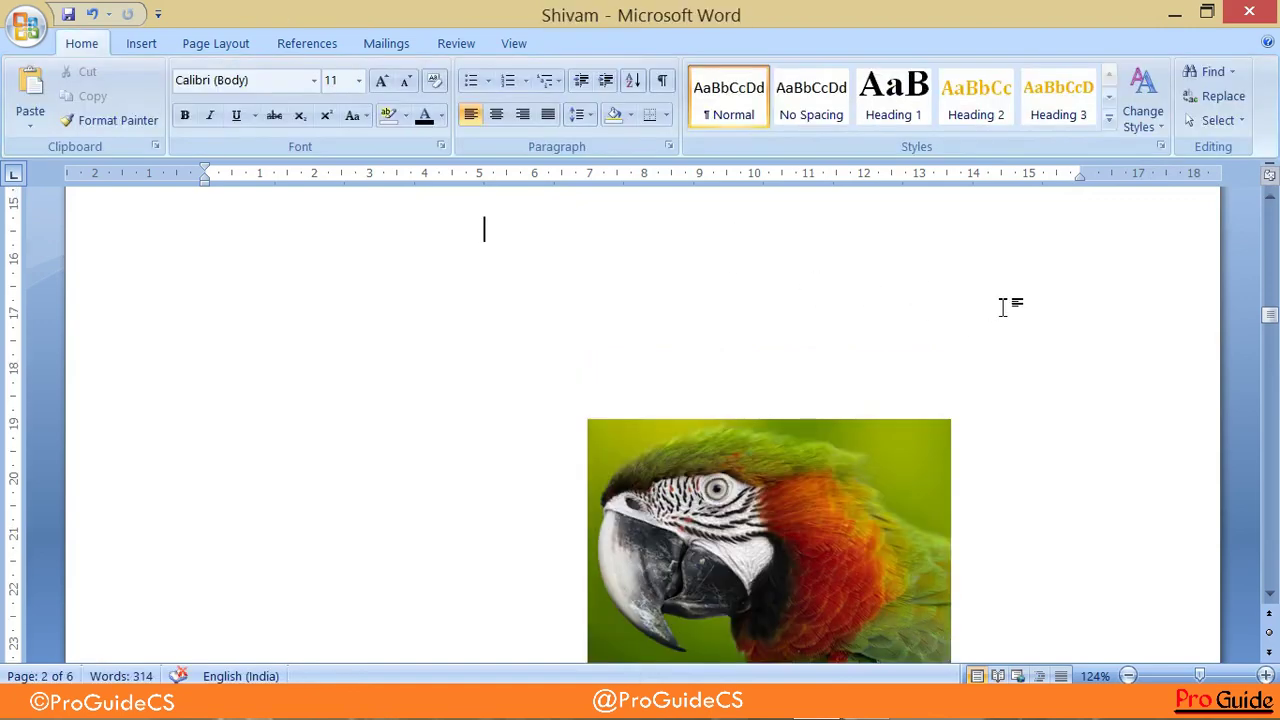
- Undo and redo the crop, then apply the black-frame, white-mat picture style
{"action": "scroll", "coordinate": [1003, 307], "scroll_direction": "down", "scroll_amount": 2}
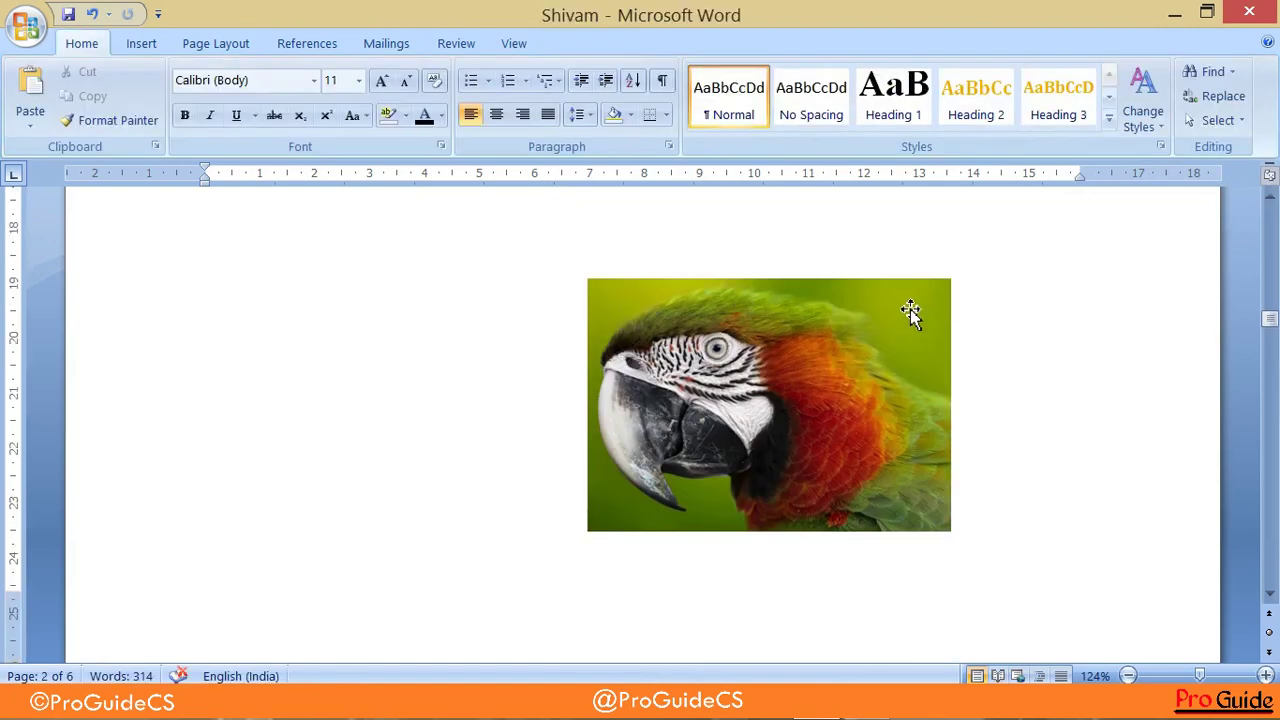
{"action": "key", "text": "ctrl+z"}
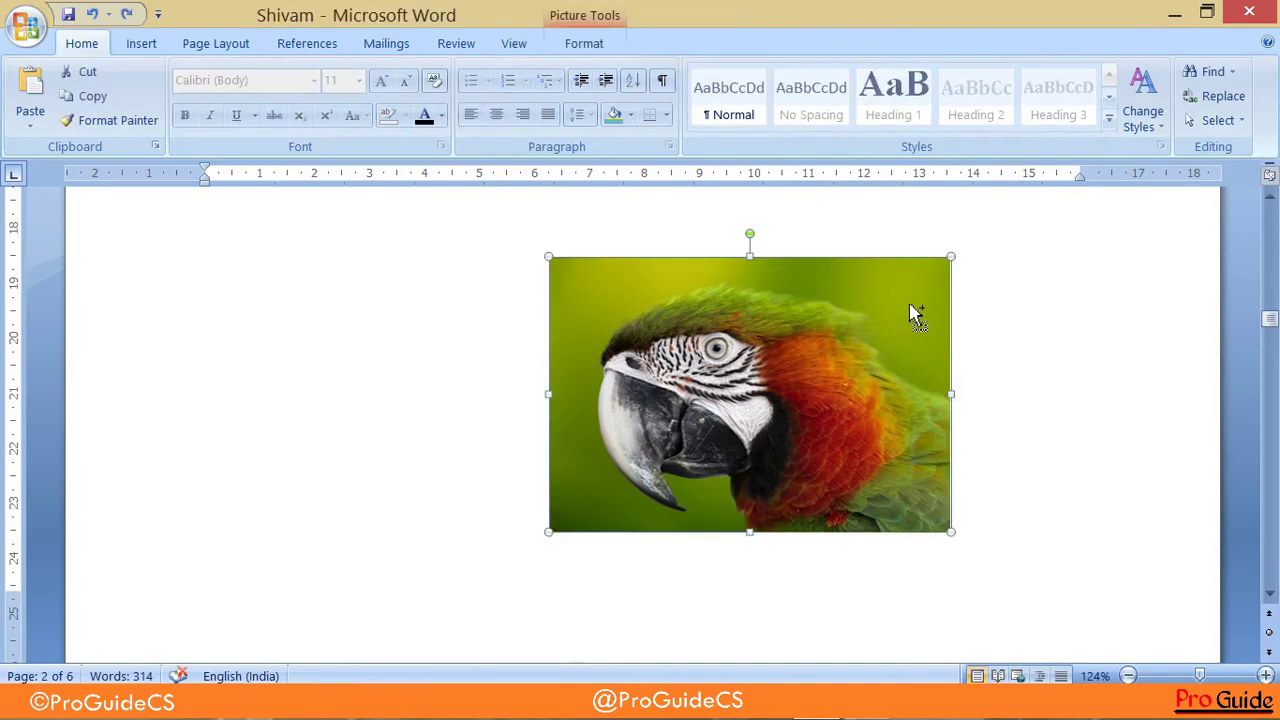
{"action": "key", "text": "ctrl+y"}
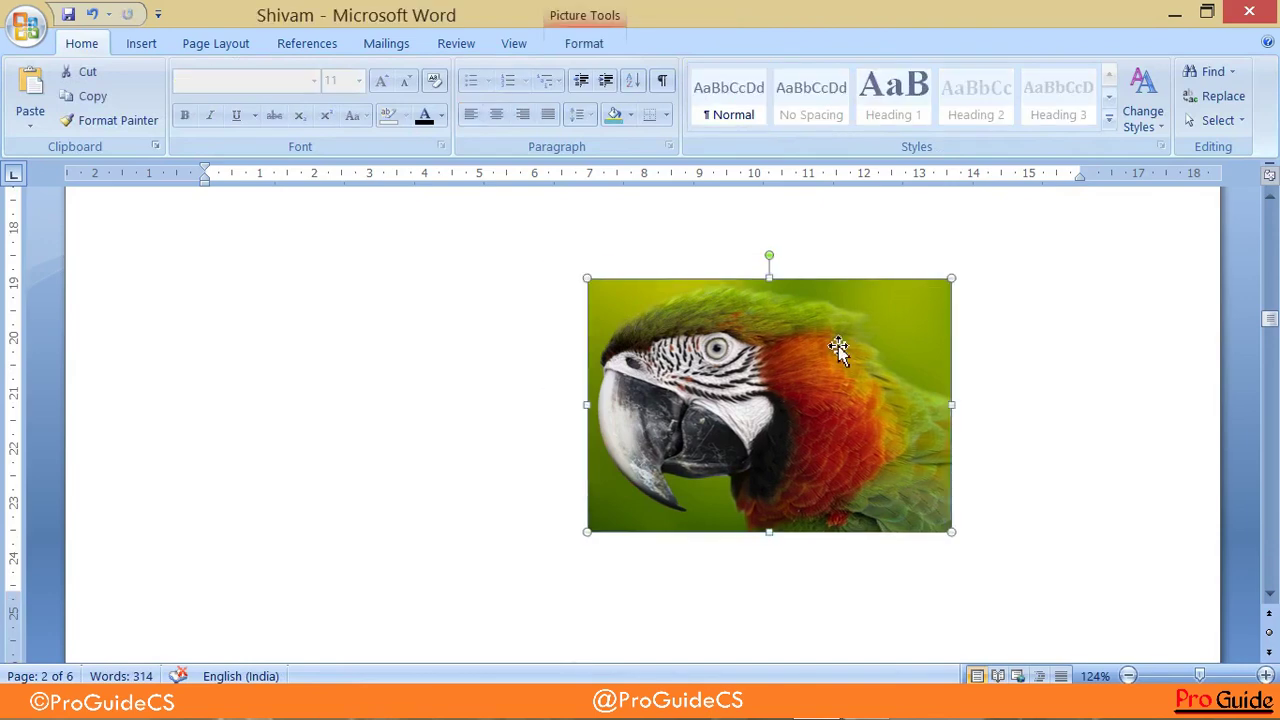
{"action": "left_click", "coordinate": [589, 46]}
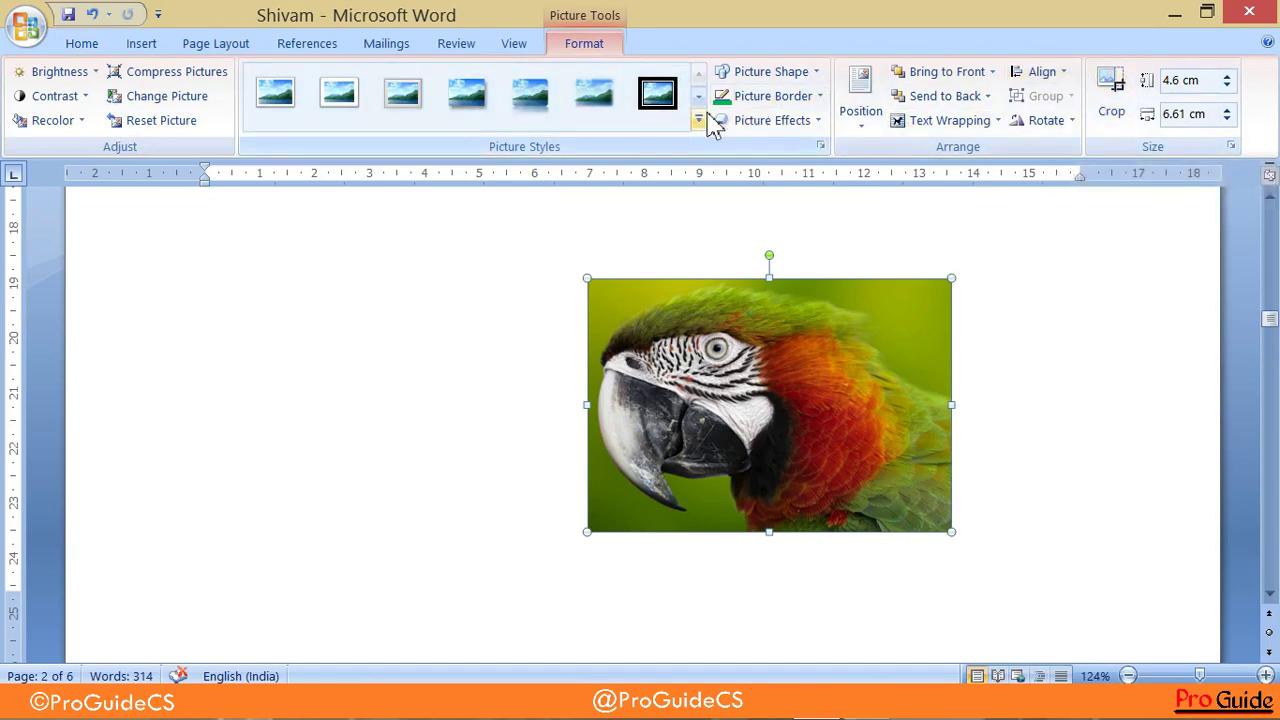
{"action": "left_click", "coordinate": [656, 98]}
{"action": "left_click", "coordinate": [1042, 315]}
{"action": "scroll", "coordinate": [1042, 315], "scroll_direction": "up", "scroll_amount": 2}
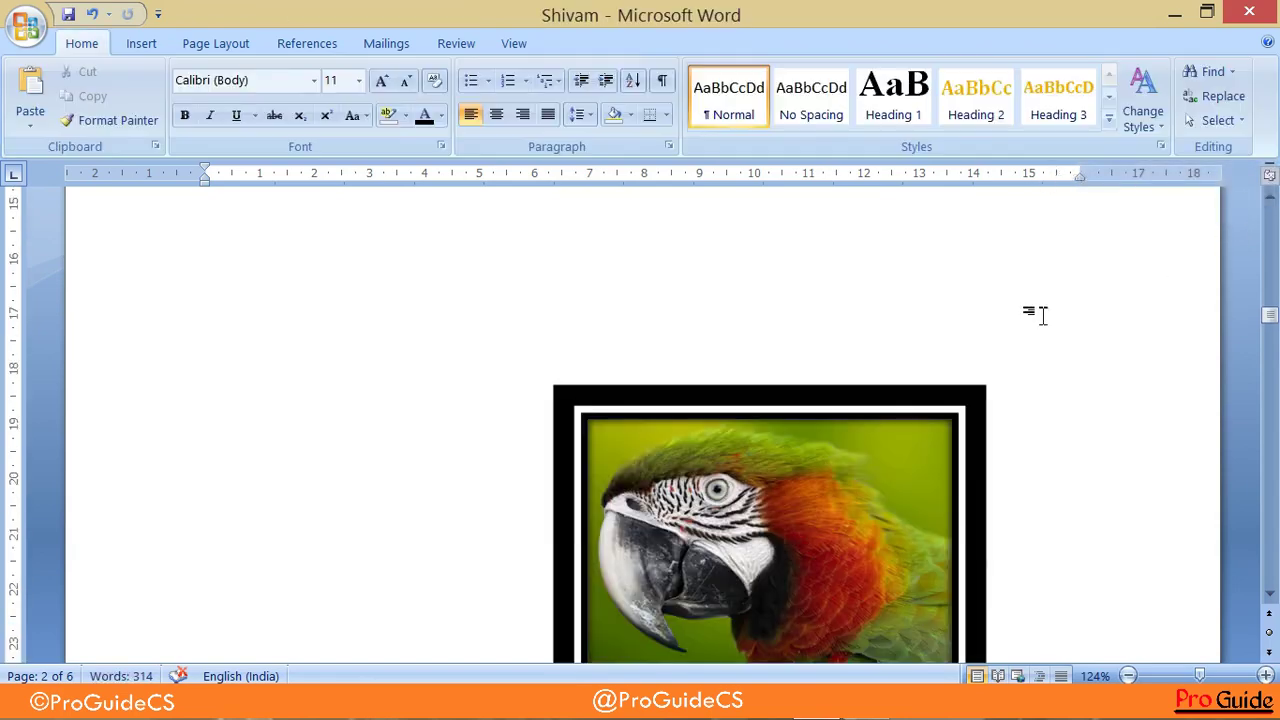
{"action": "scroll", "coordinate": [1042, 316], "scroll_direction": "down", "scroll_amount": 2}
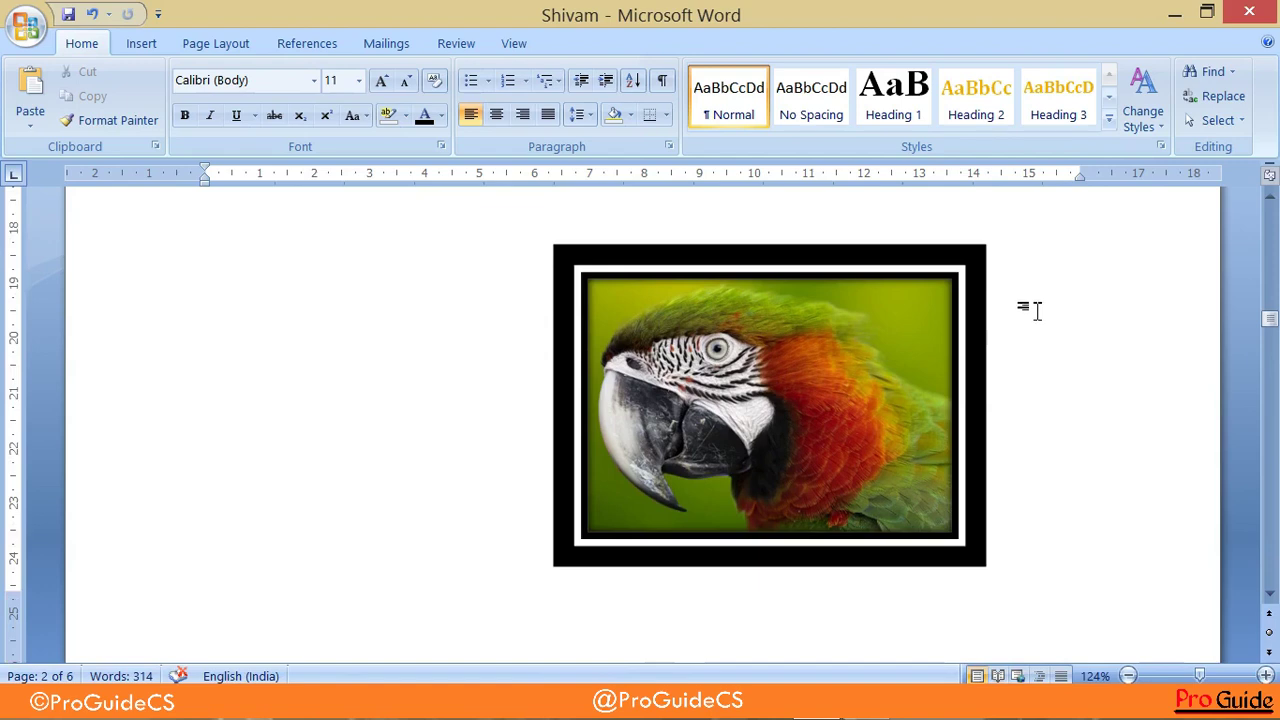
- Reselect the framed picture, review the Format and Insert ribbons, then deselect it
{"action": "left_click", "coordinate": [706, 345]}
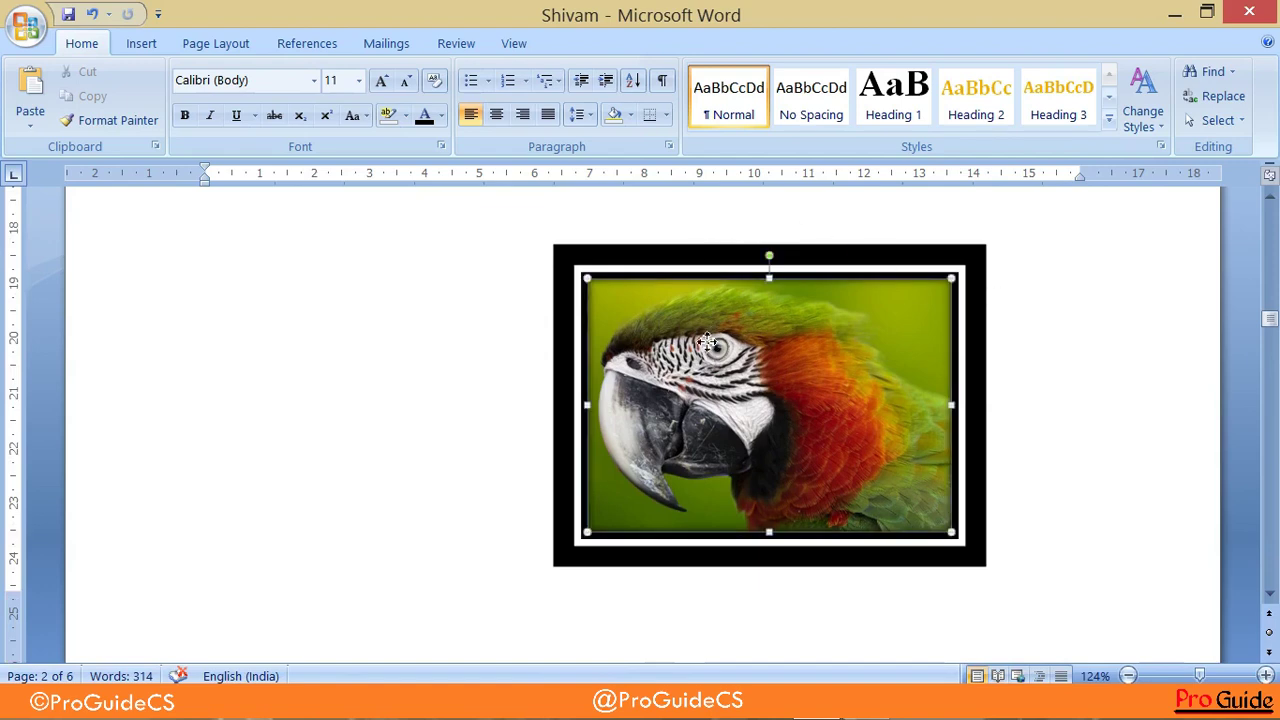
{"action": "left_click", "coordinate": [572, 45]}
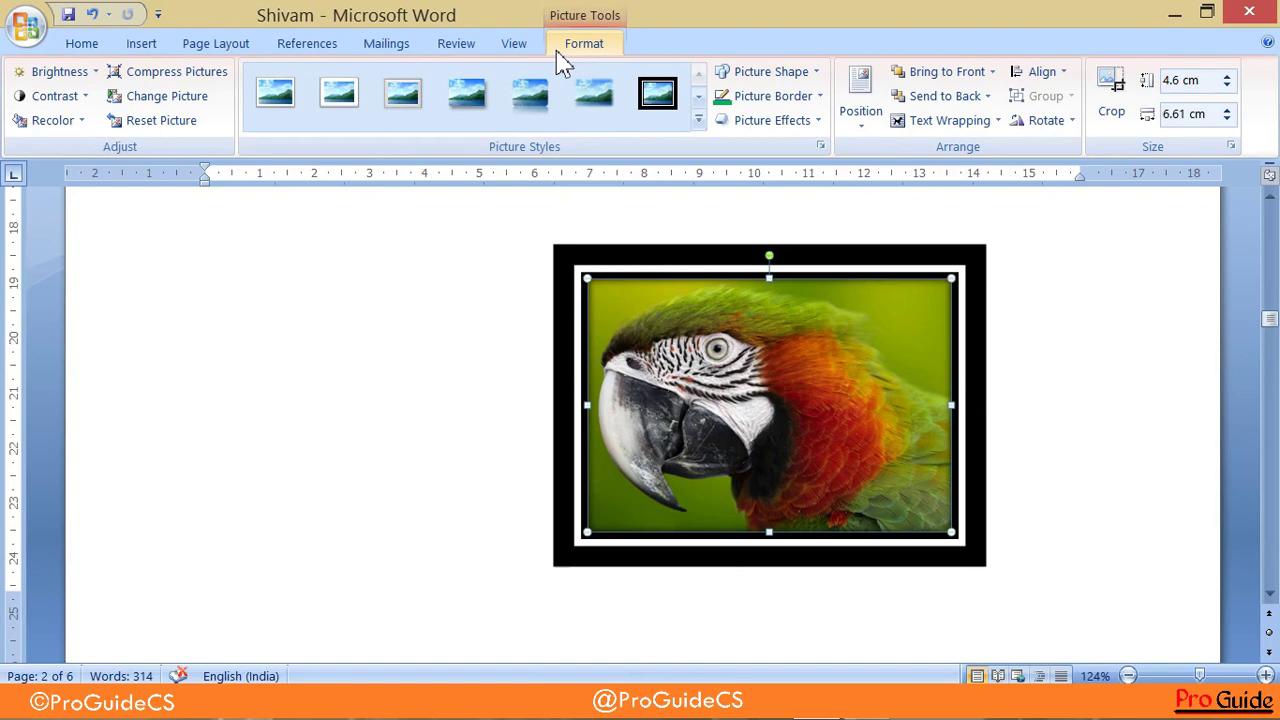
{"action": "left_click", "coordinate": [152, 45]}
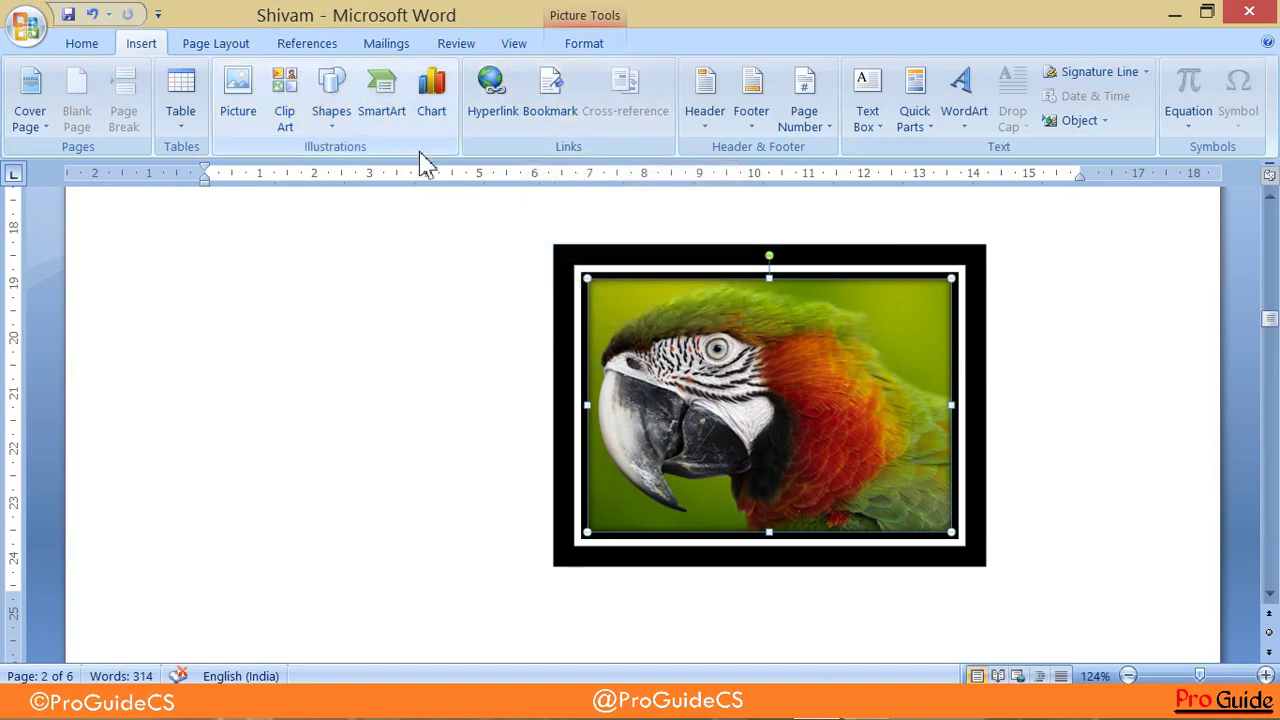
{"action": "left_click", "coordinate": [487, 268]}
{"action": "scroll", "coordinate": [487, 268], "scroll_direction": "up", "scroll_amount": 2}
{"action": "scroll", "coordinate": [486, 266], "scroll_direction": "down", "scroll_amount": 1}
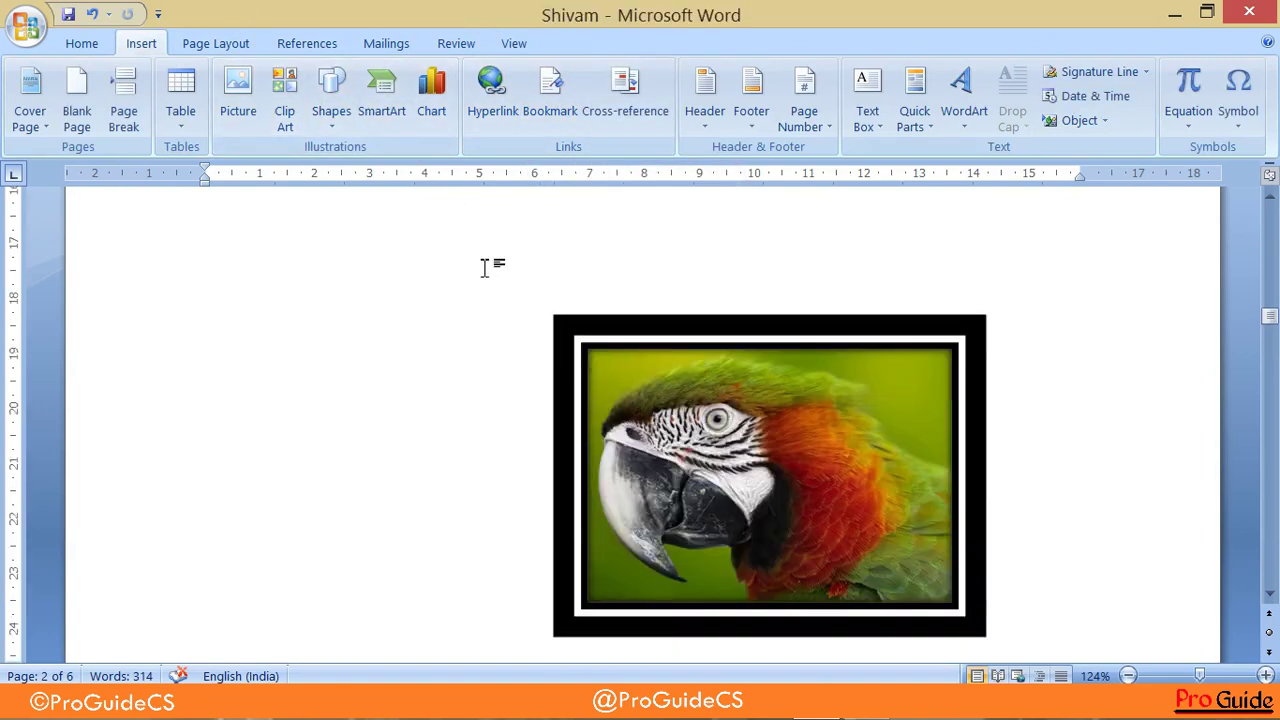
{"action": "scroll", "coordinate": [486, 266], "scroll_direction": "down", "scroll_amount": 1}
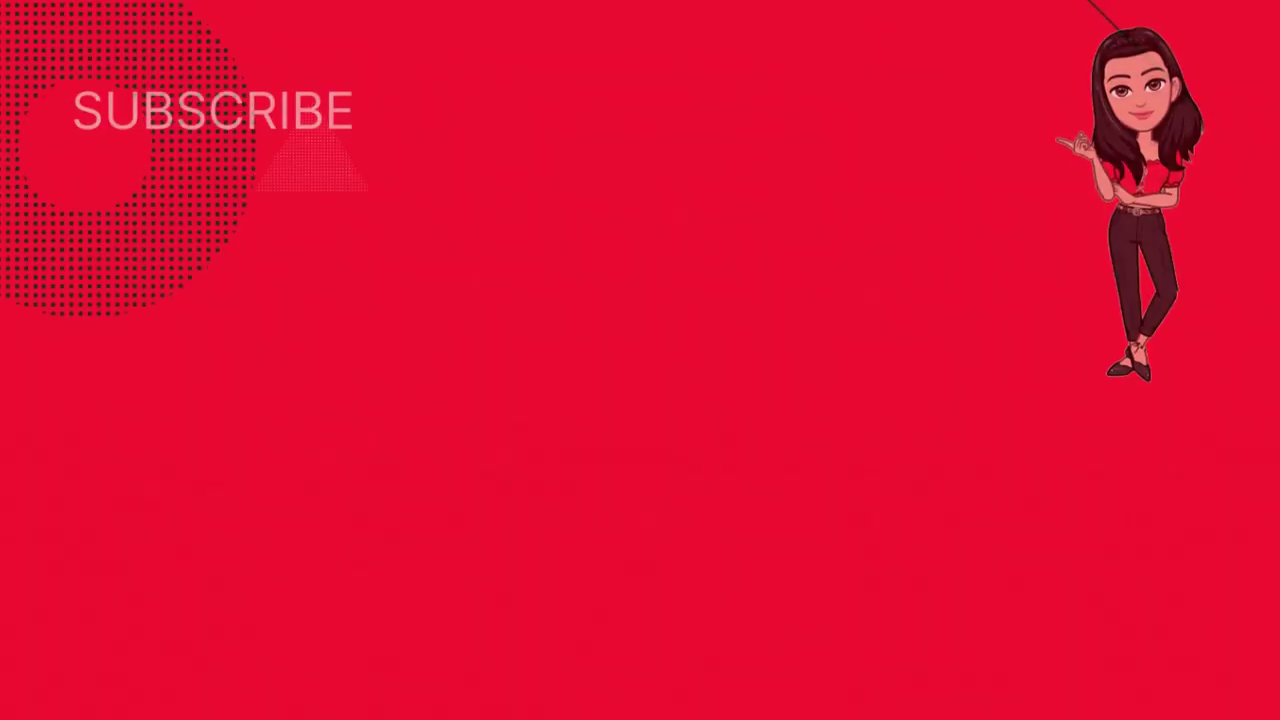